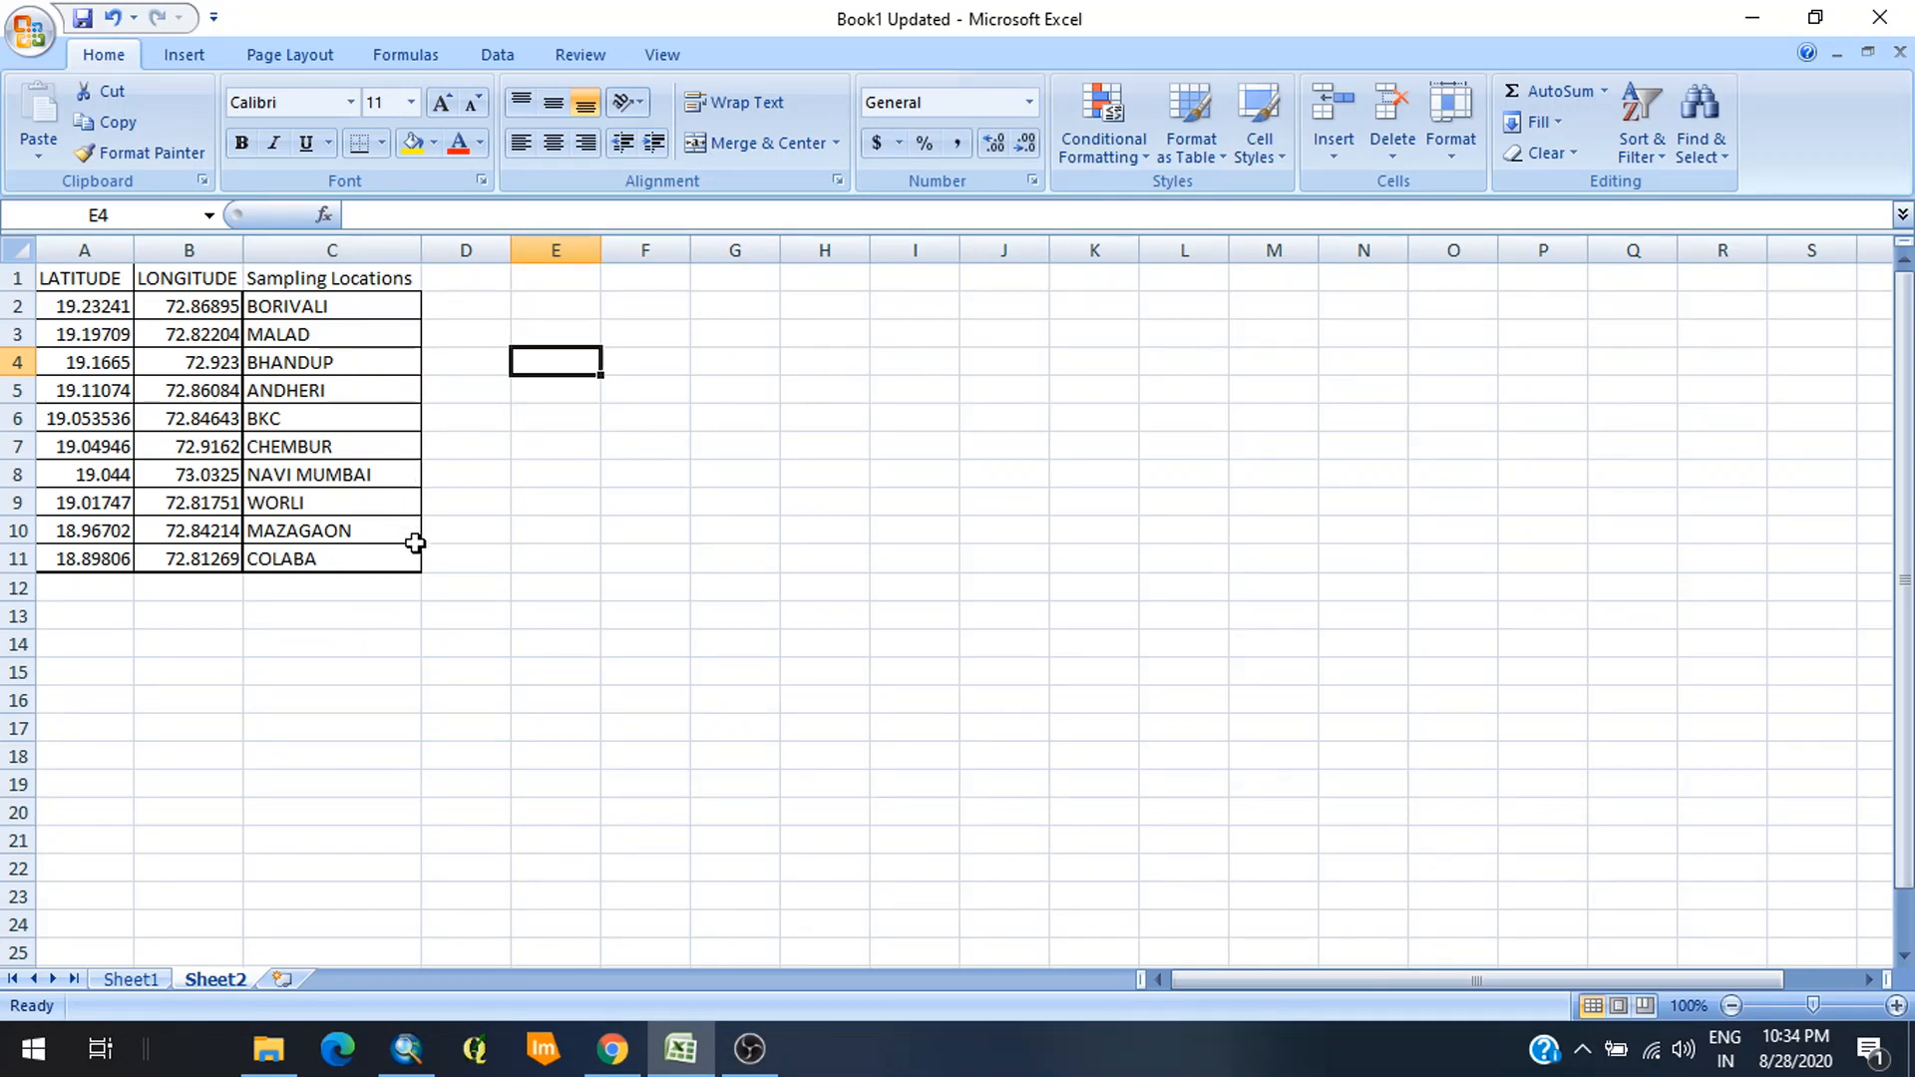
Step: Examine the coordinate values and the LATITUDE and LONGITUDE headings of the sampling locations in Sheet2
left_click_drag(123, 313, 239, 576)
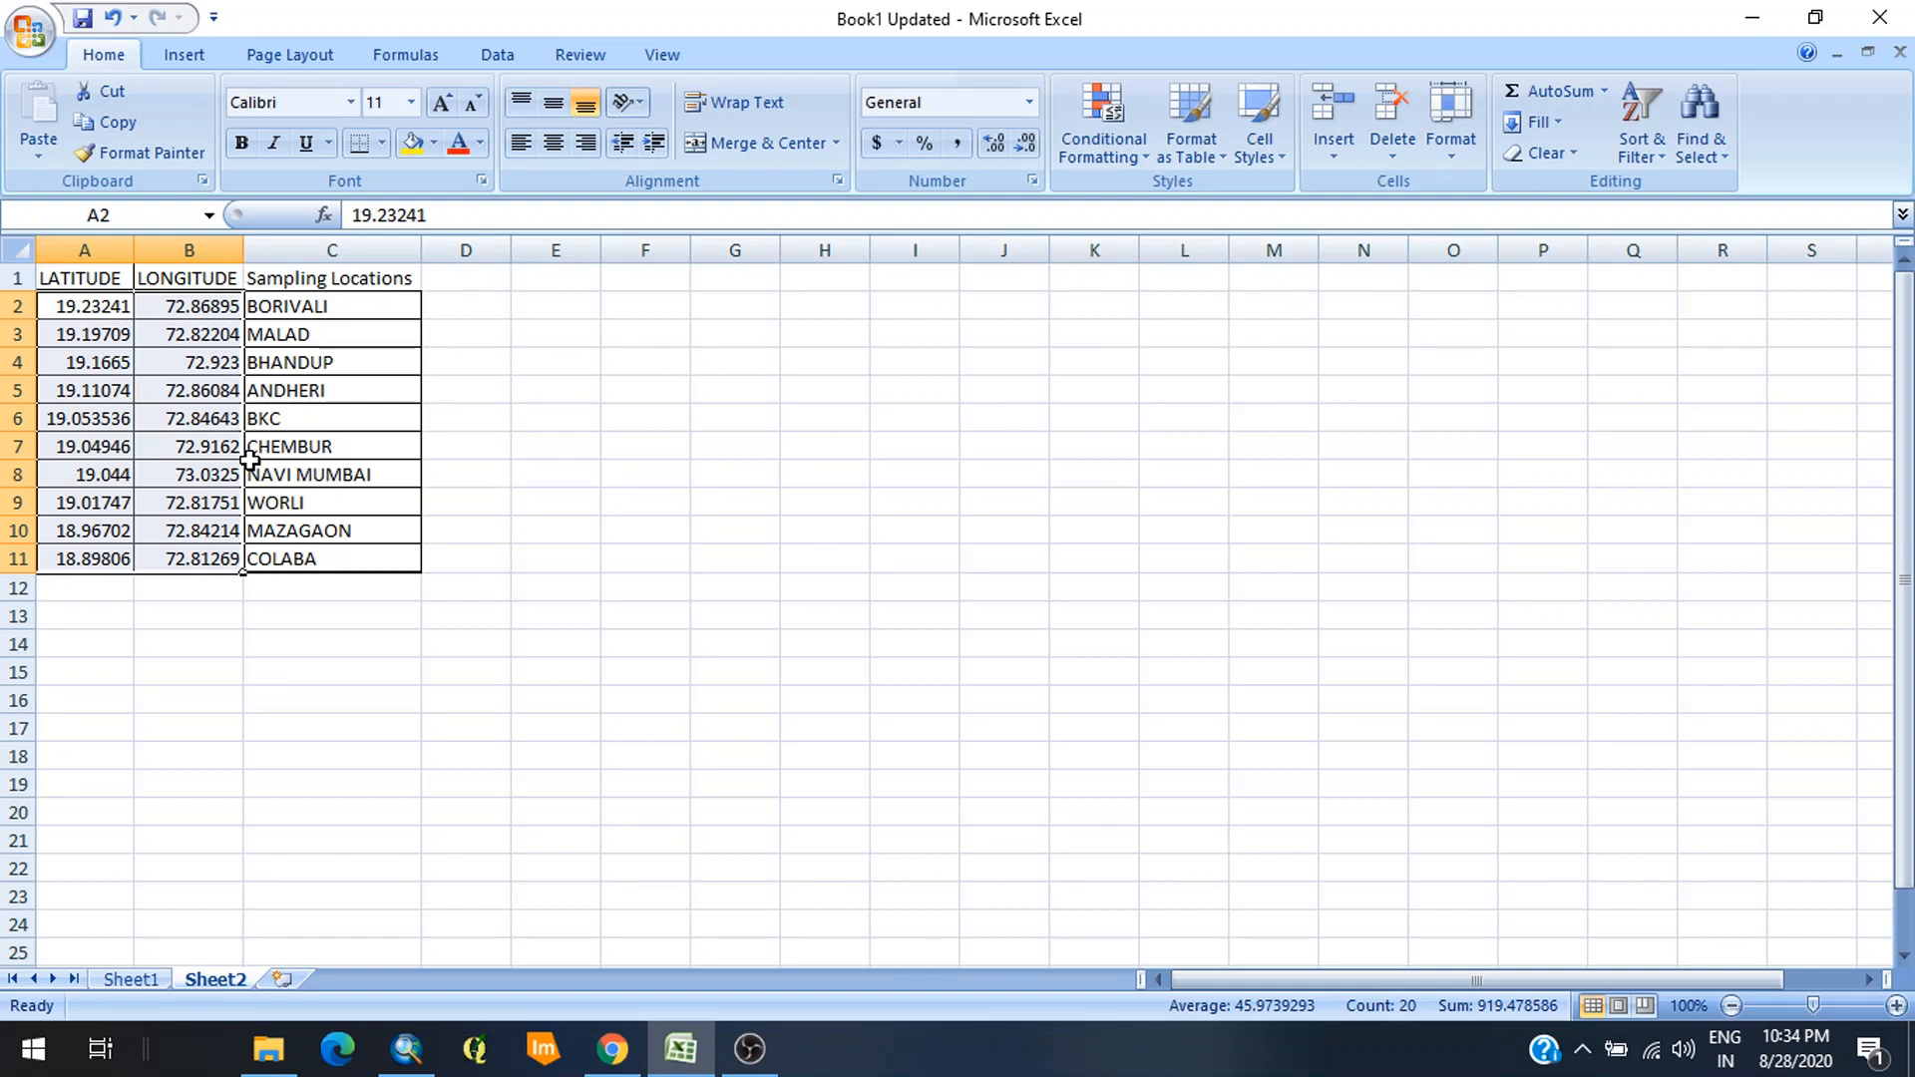
left_click(362, 416)
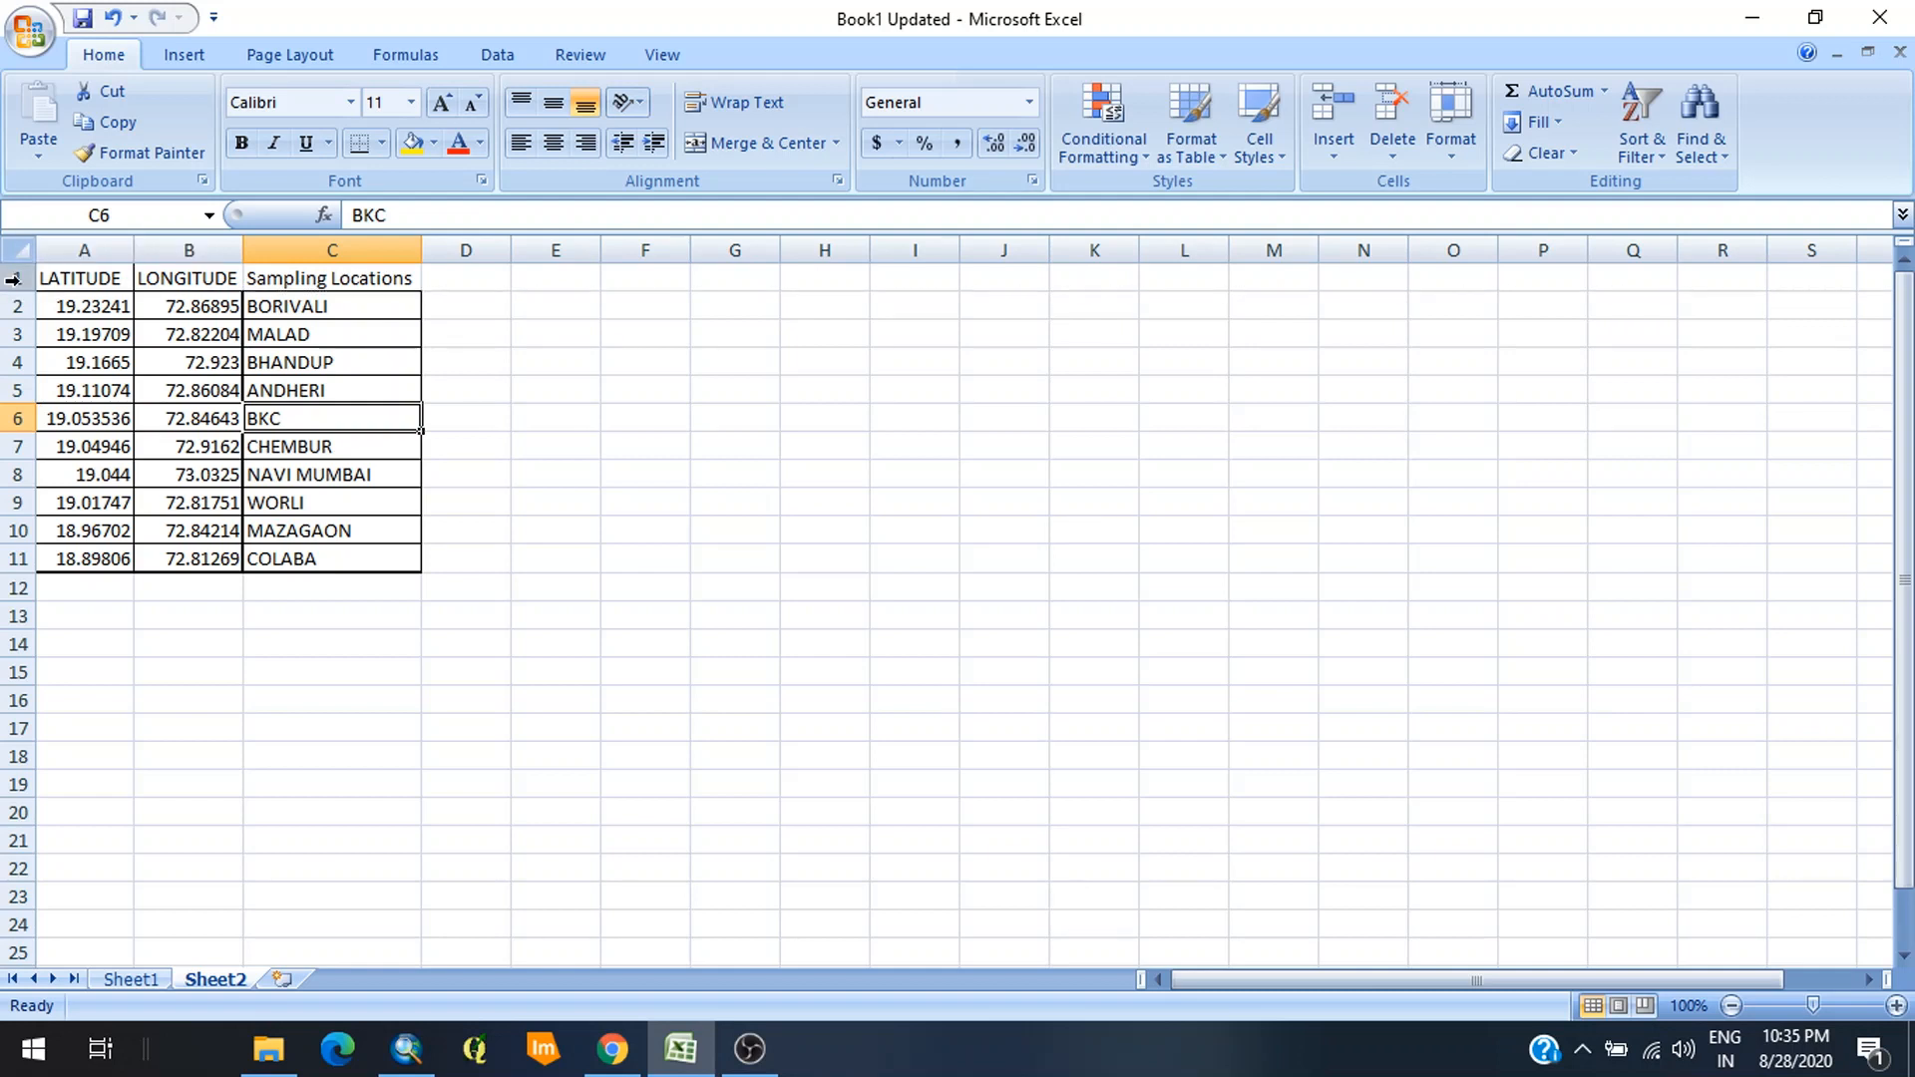
left_click(89, 278)
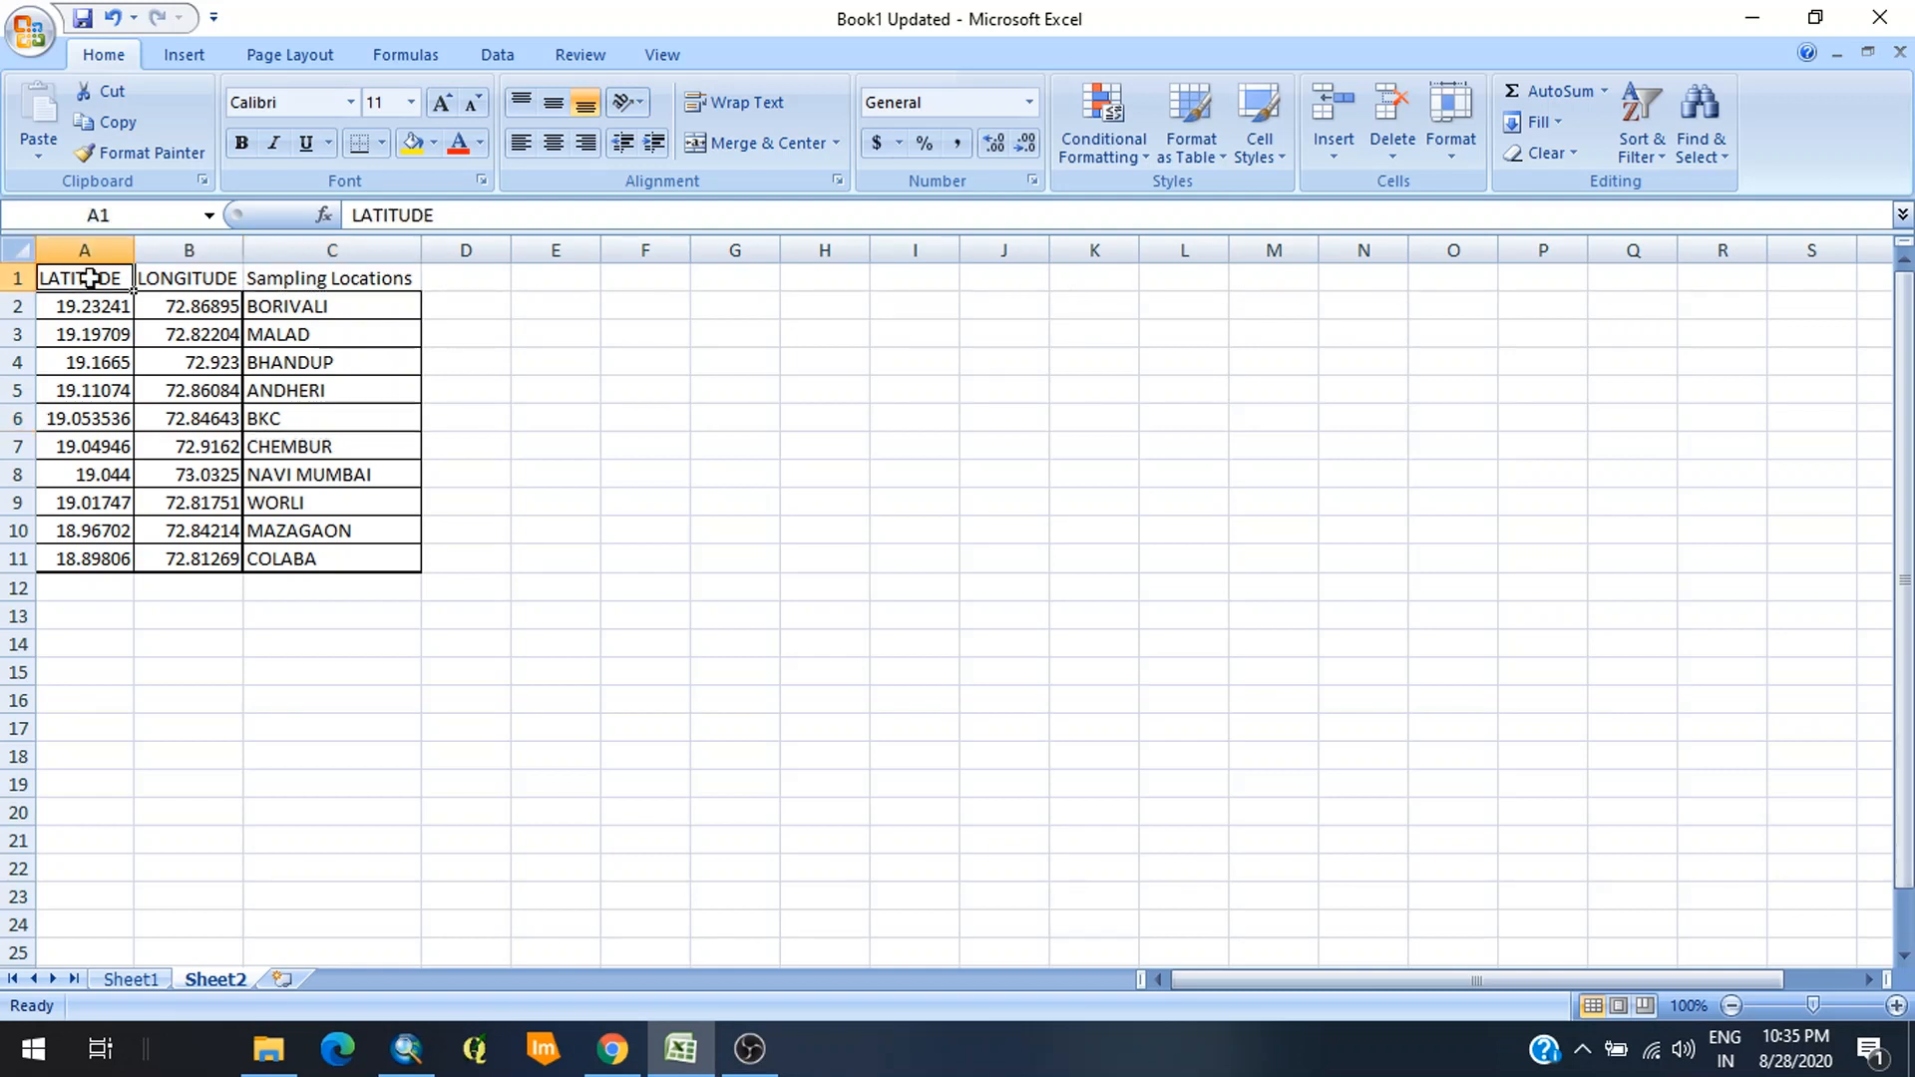
left_click(187, 278)
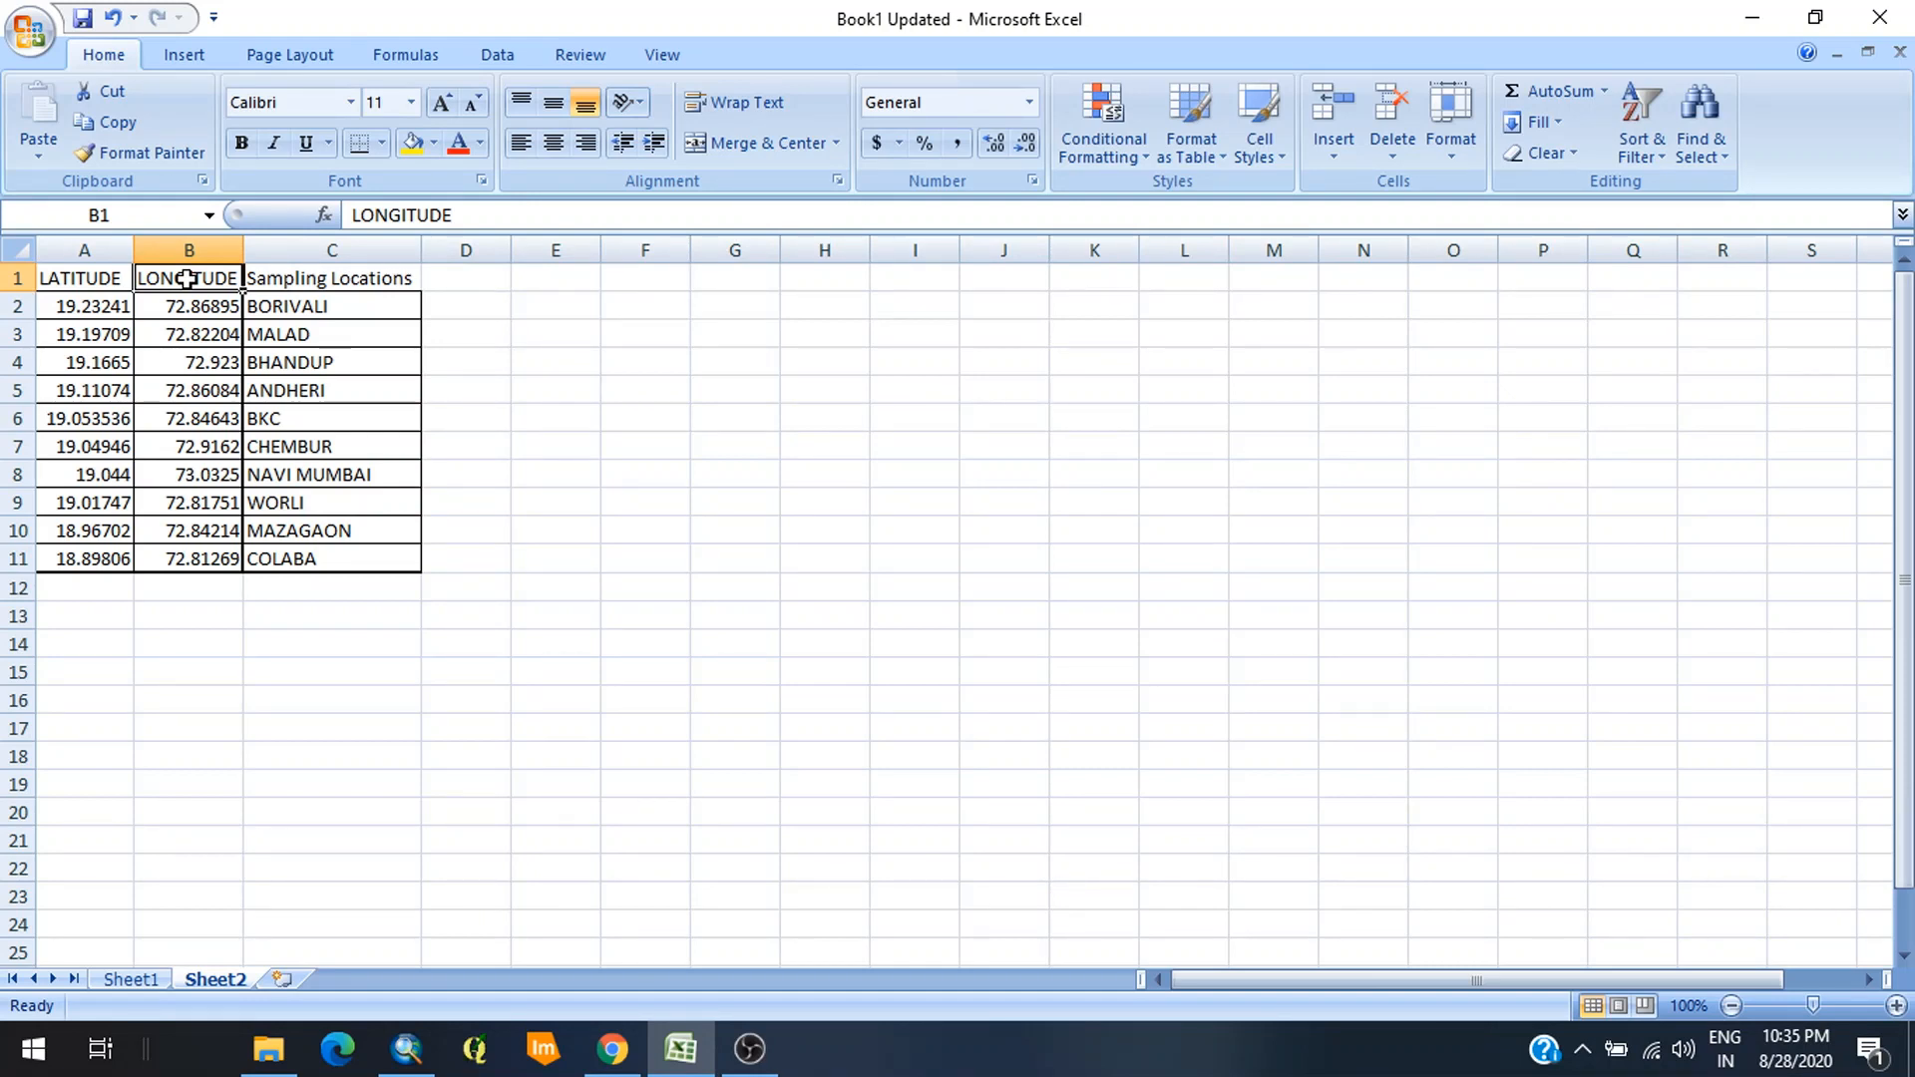
left_click(78, 282)
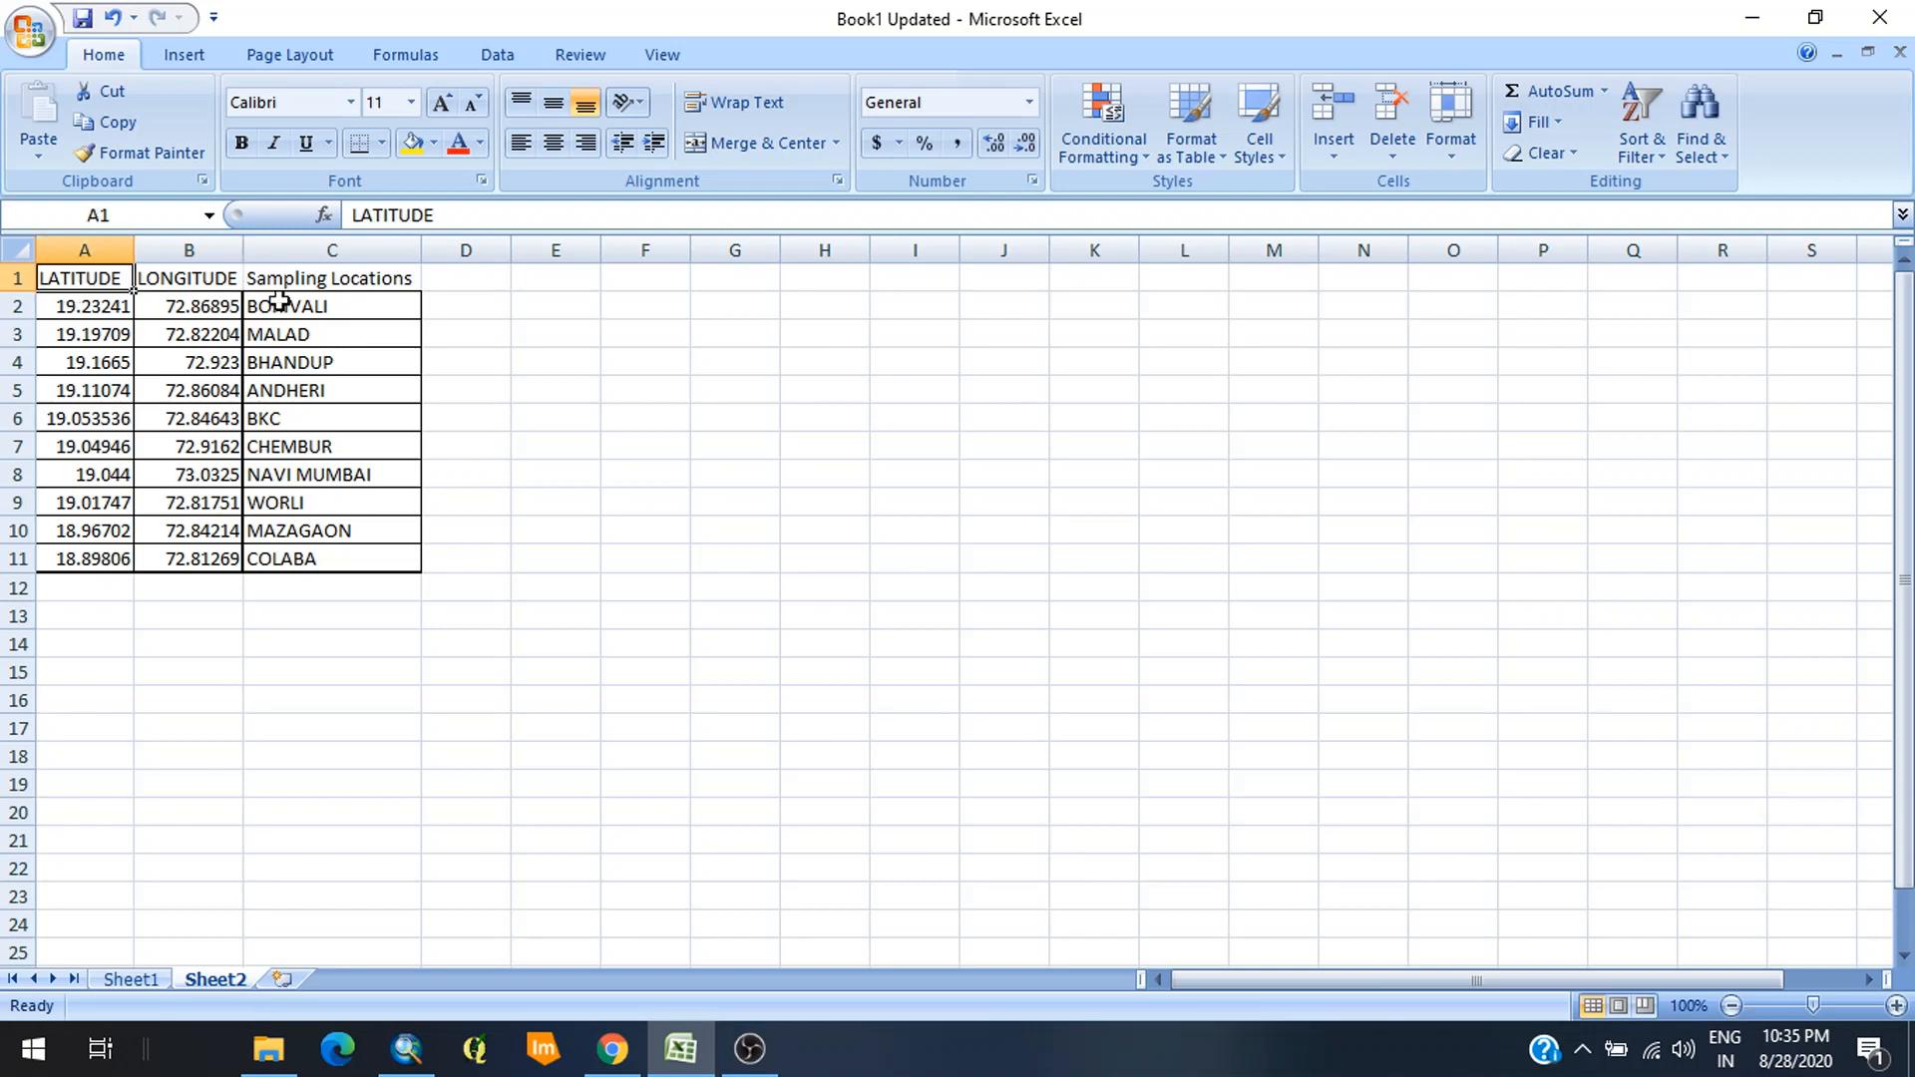
left_click(233, 285)
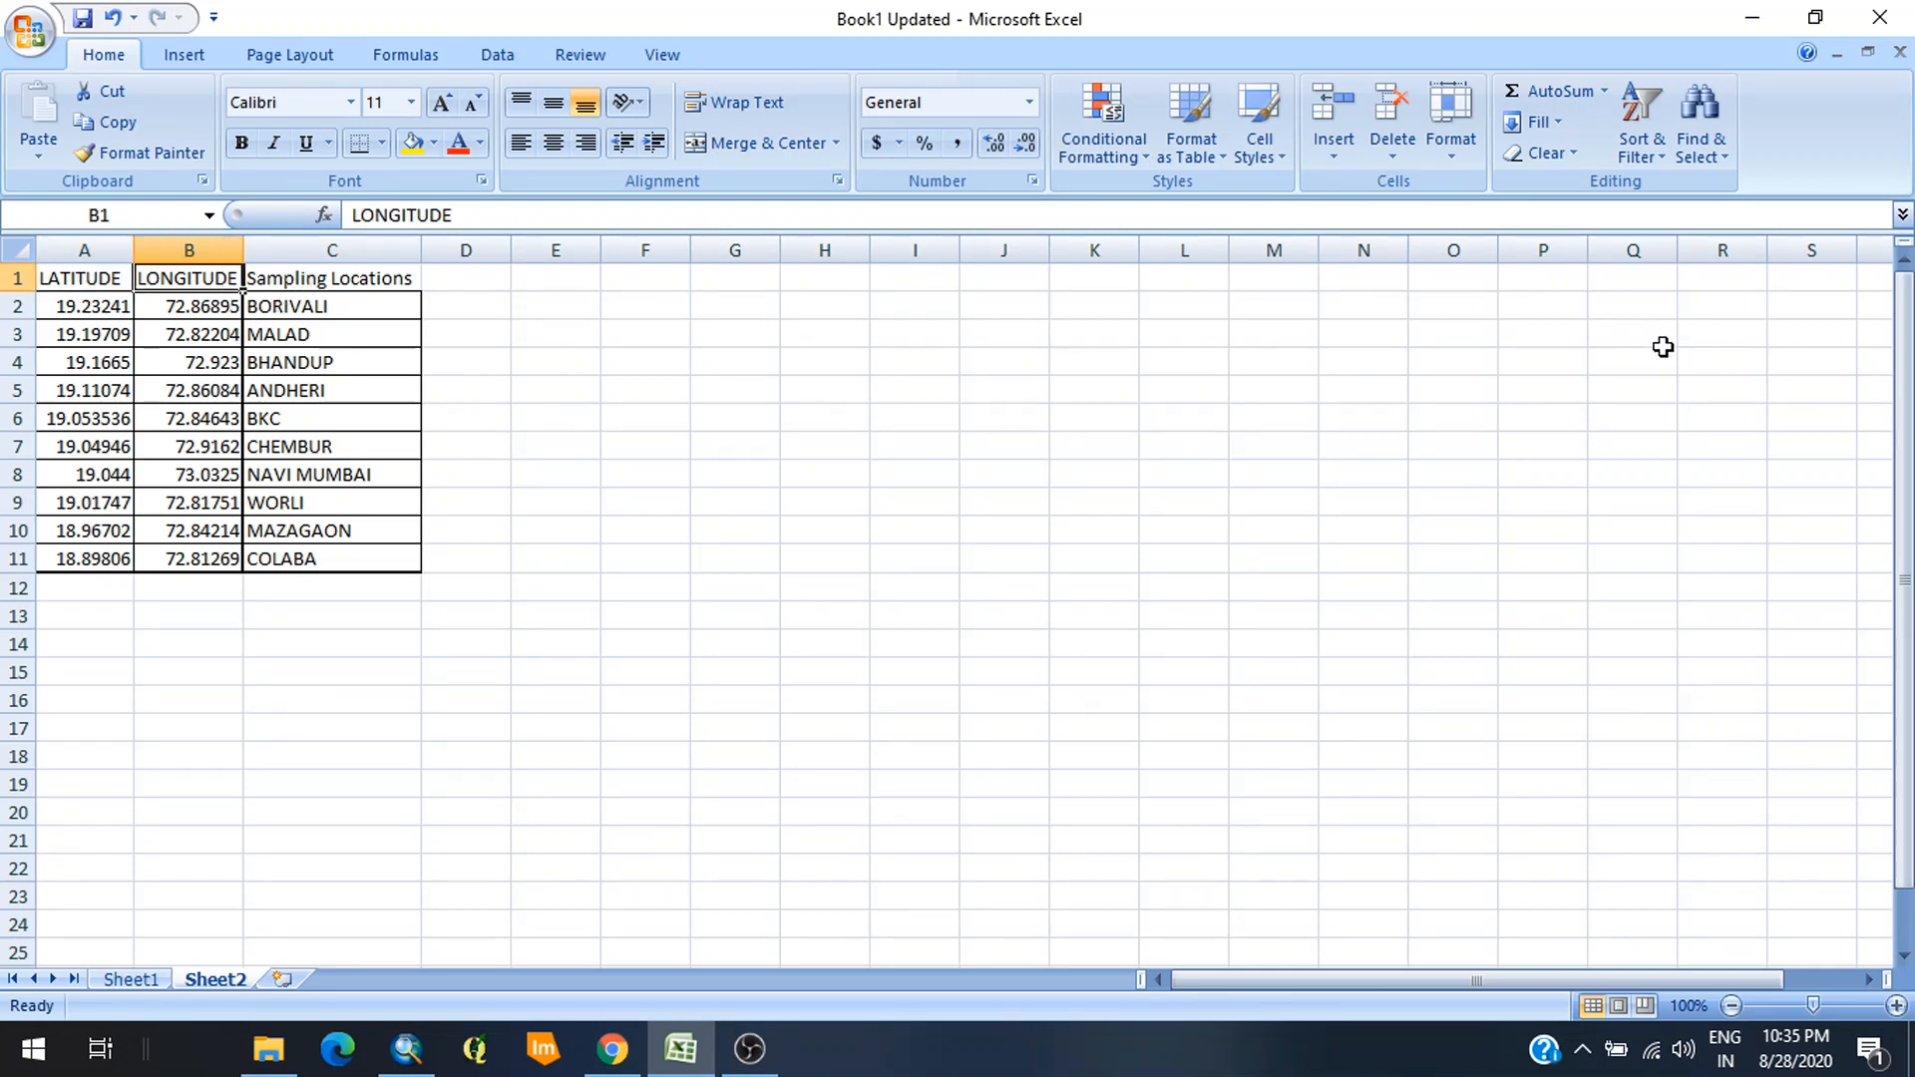
Step: Switch to ArcMap and start adding XY data, choosing the Sheet2$ table of Book1 Updated.xlsx as the source
left_click(1770, 17)
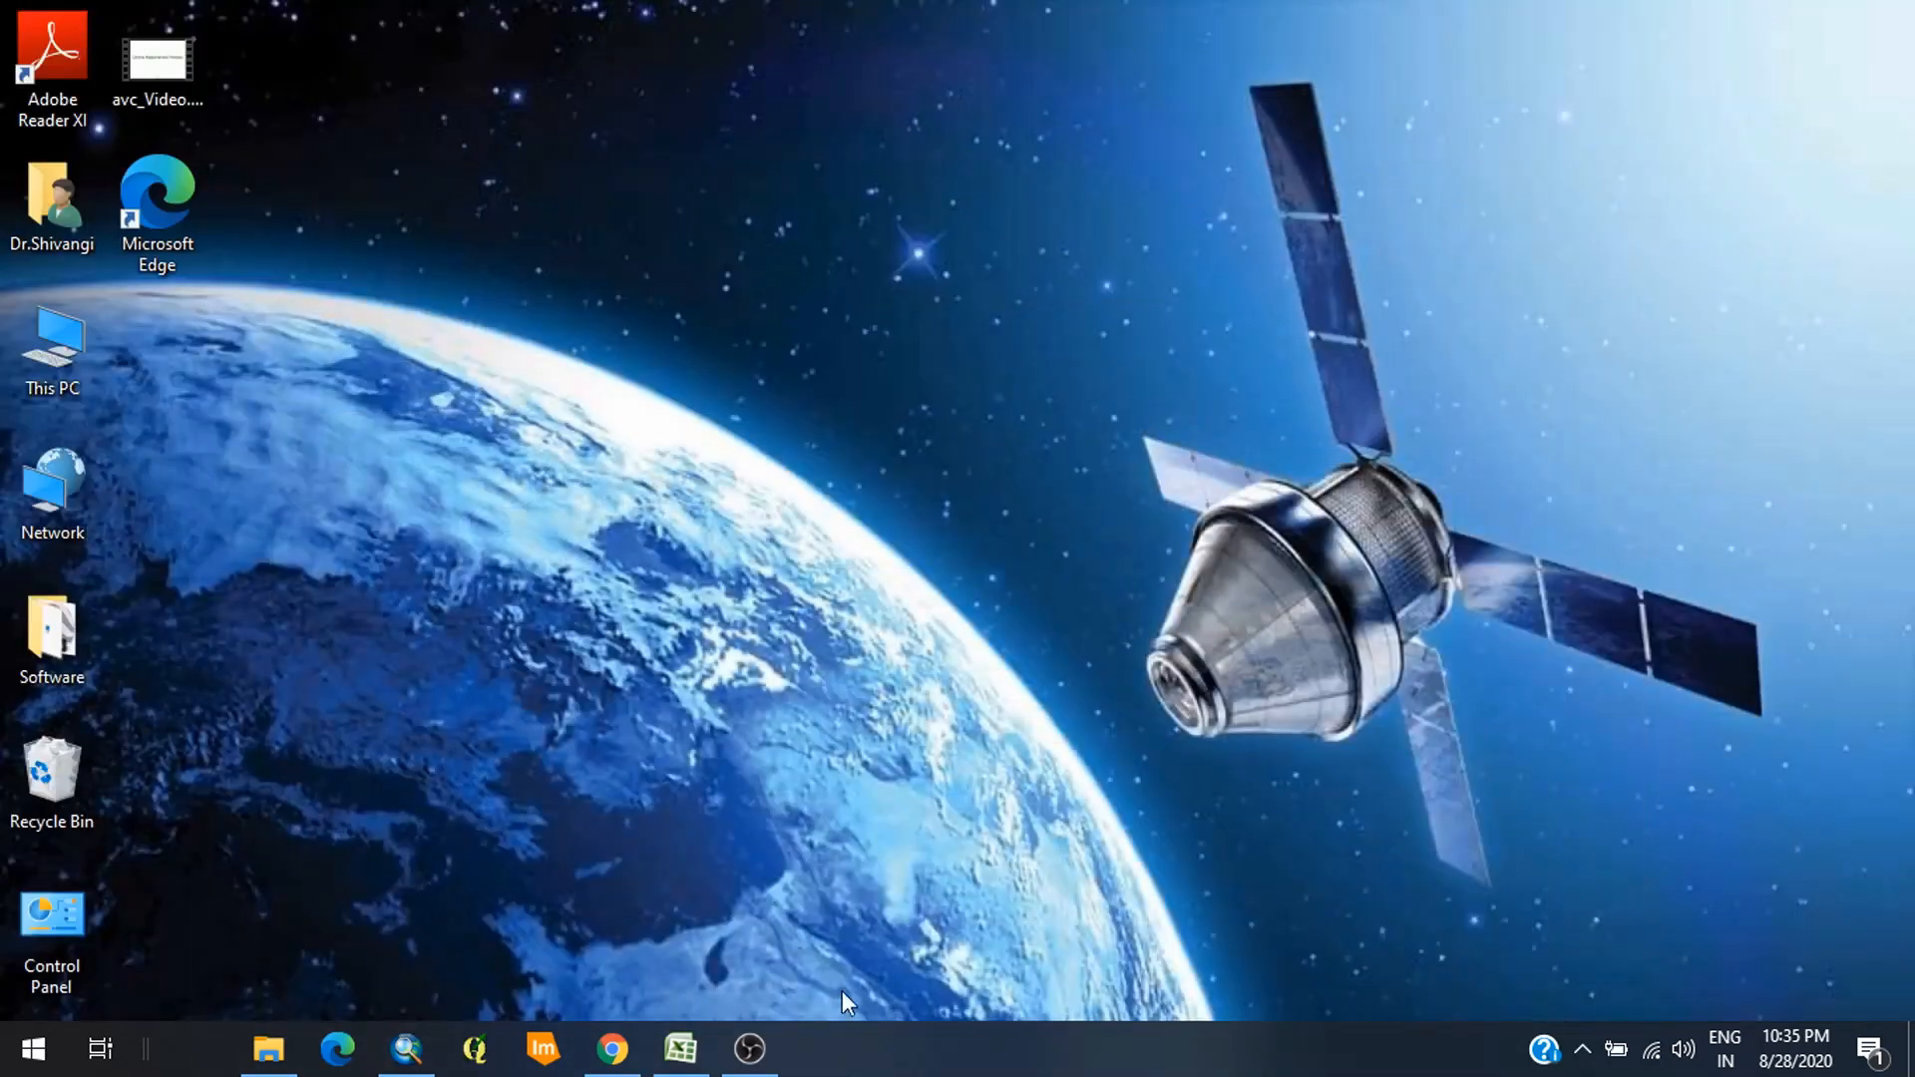
left_click(407, 1049)
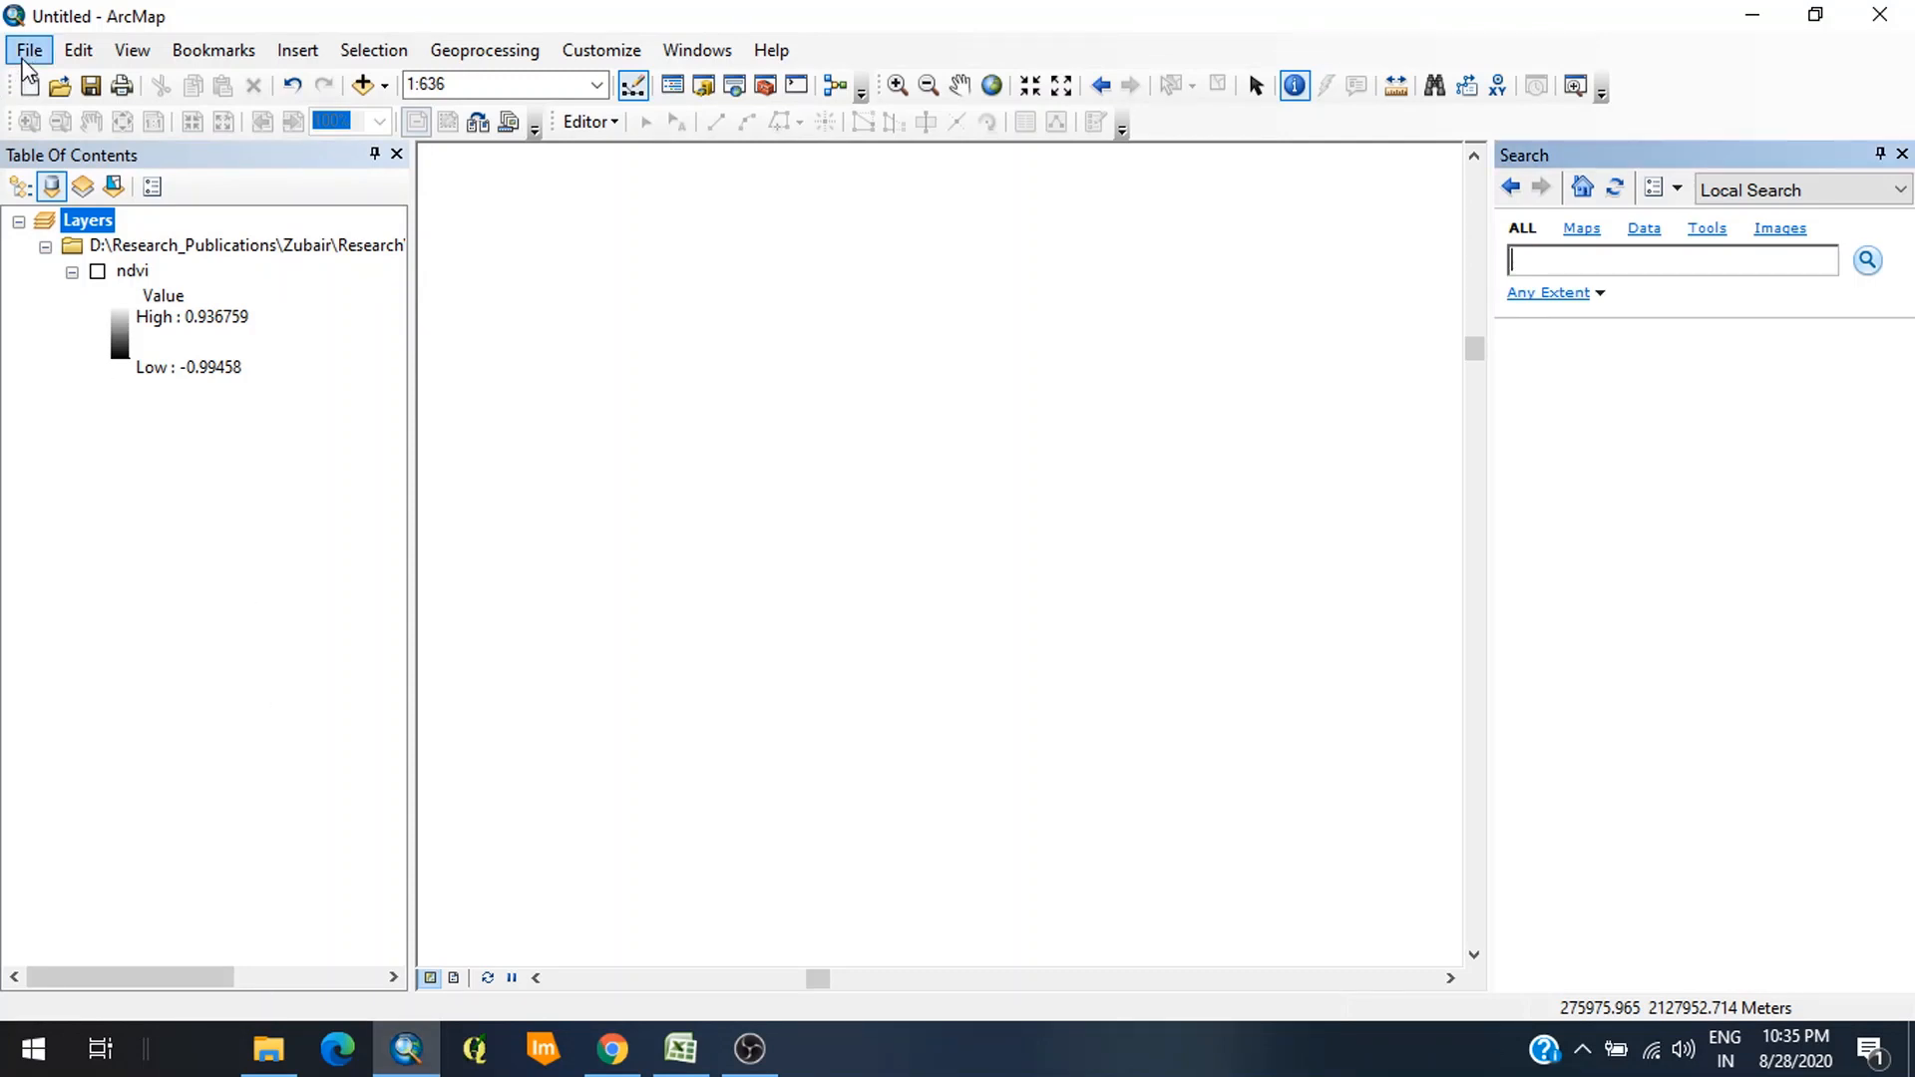
left_click(28, 56)
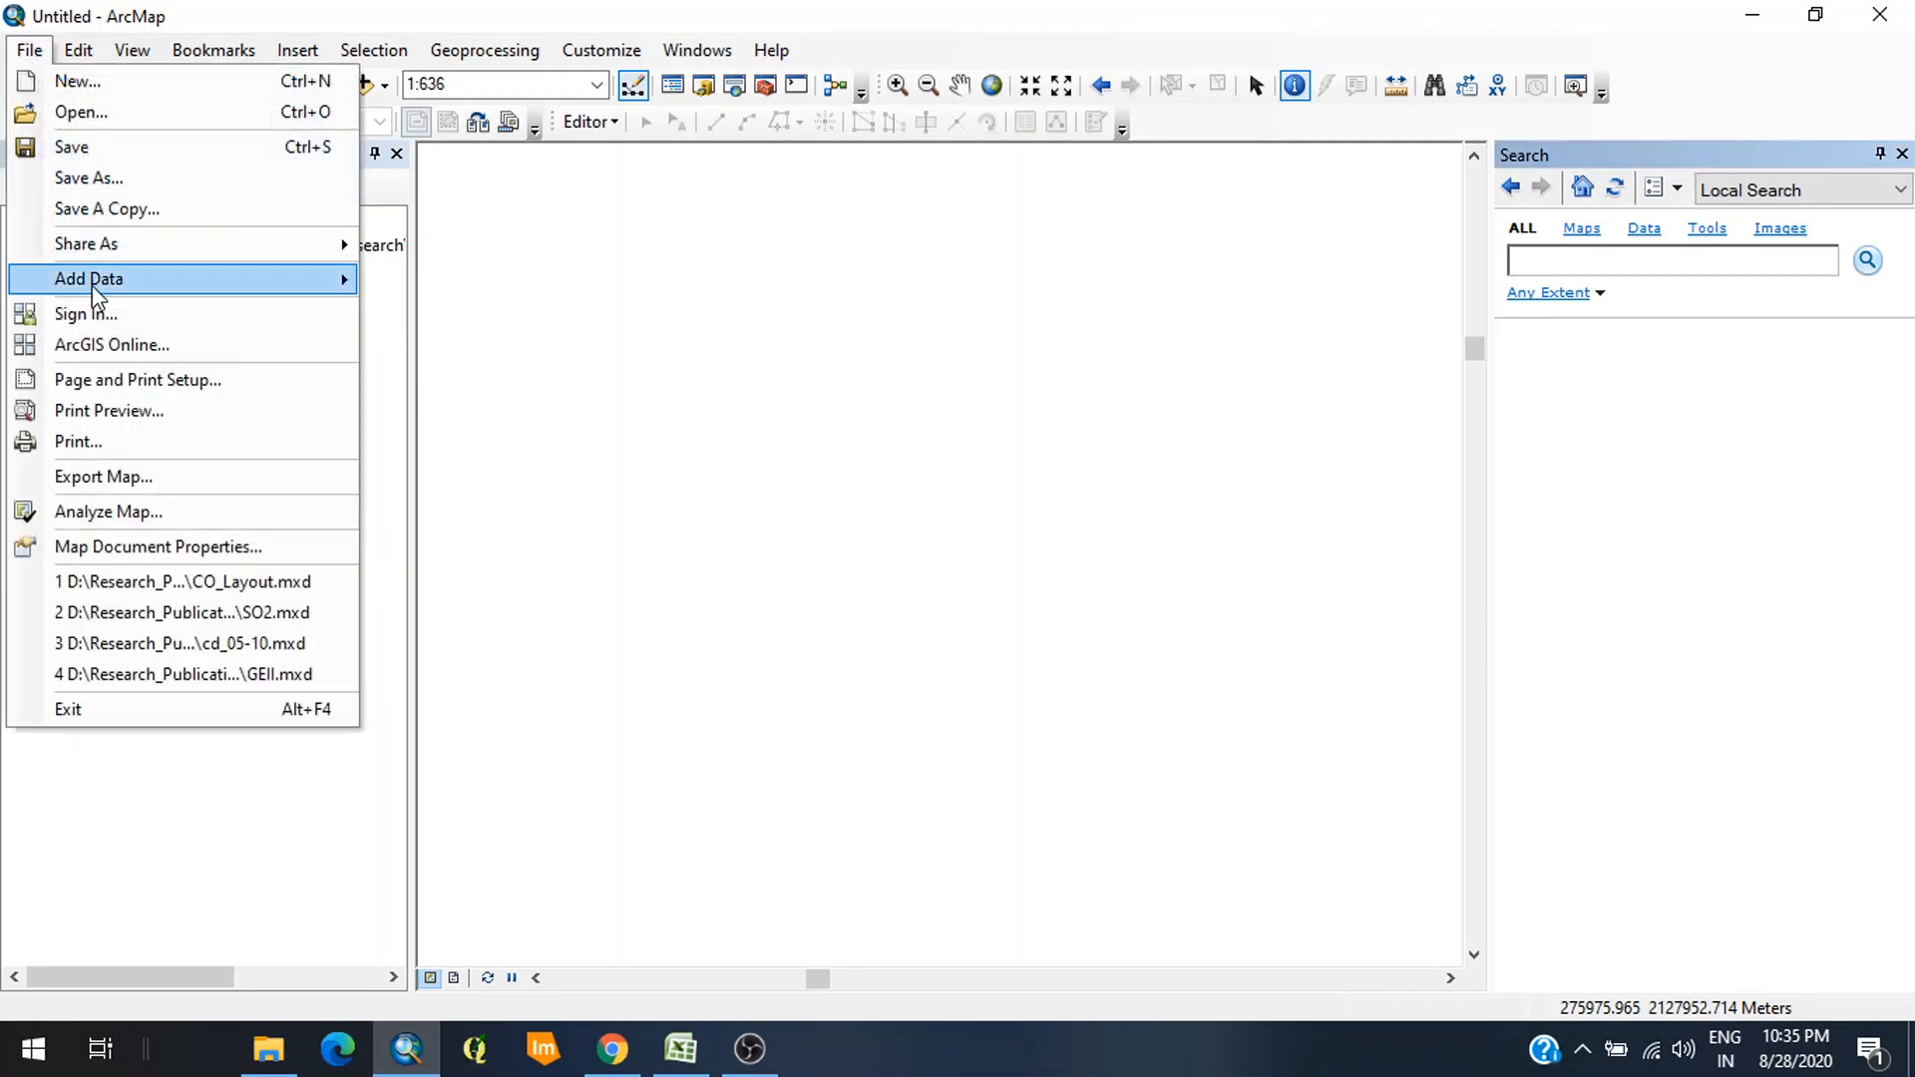
mouse_move(95, 289)
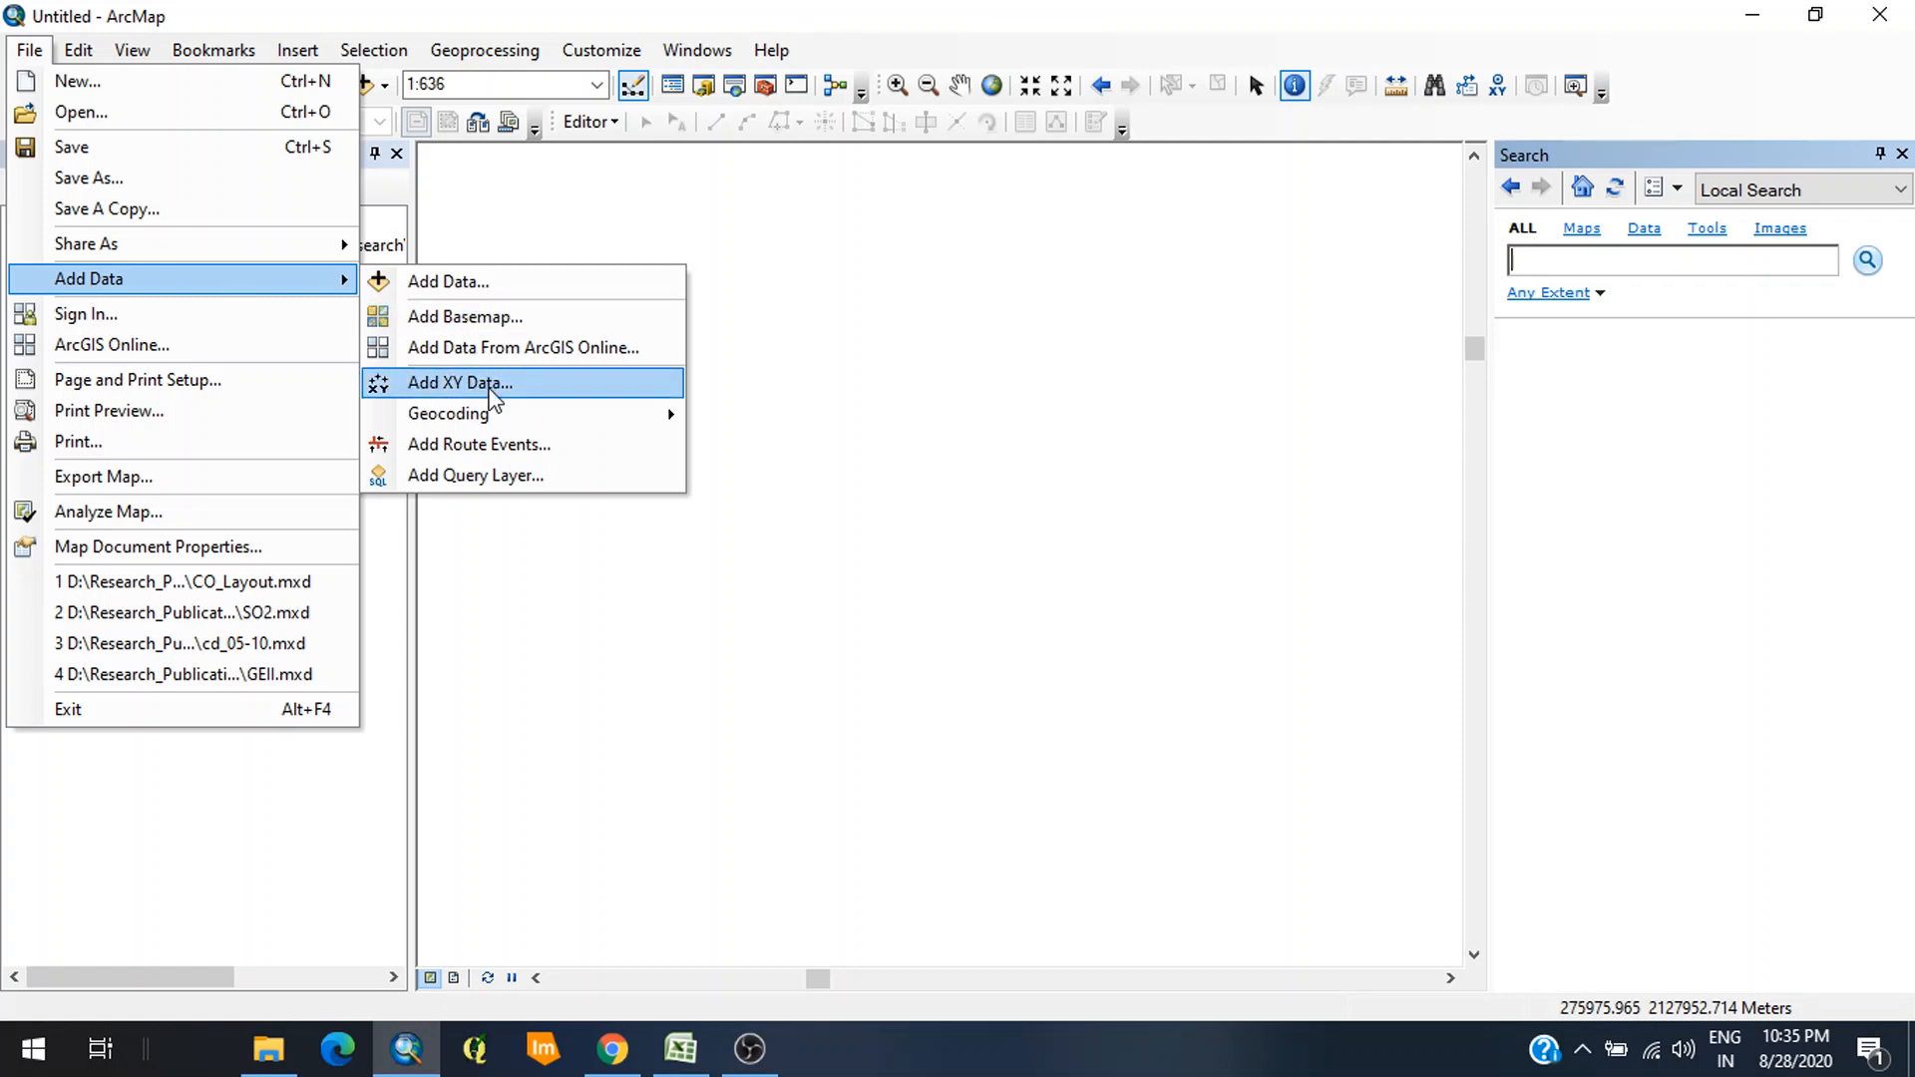
left_click(469, 383)
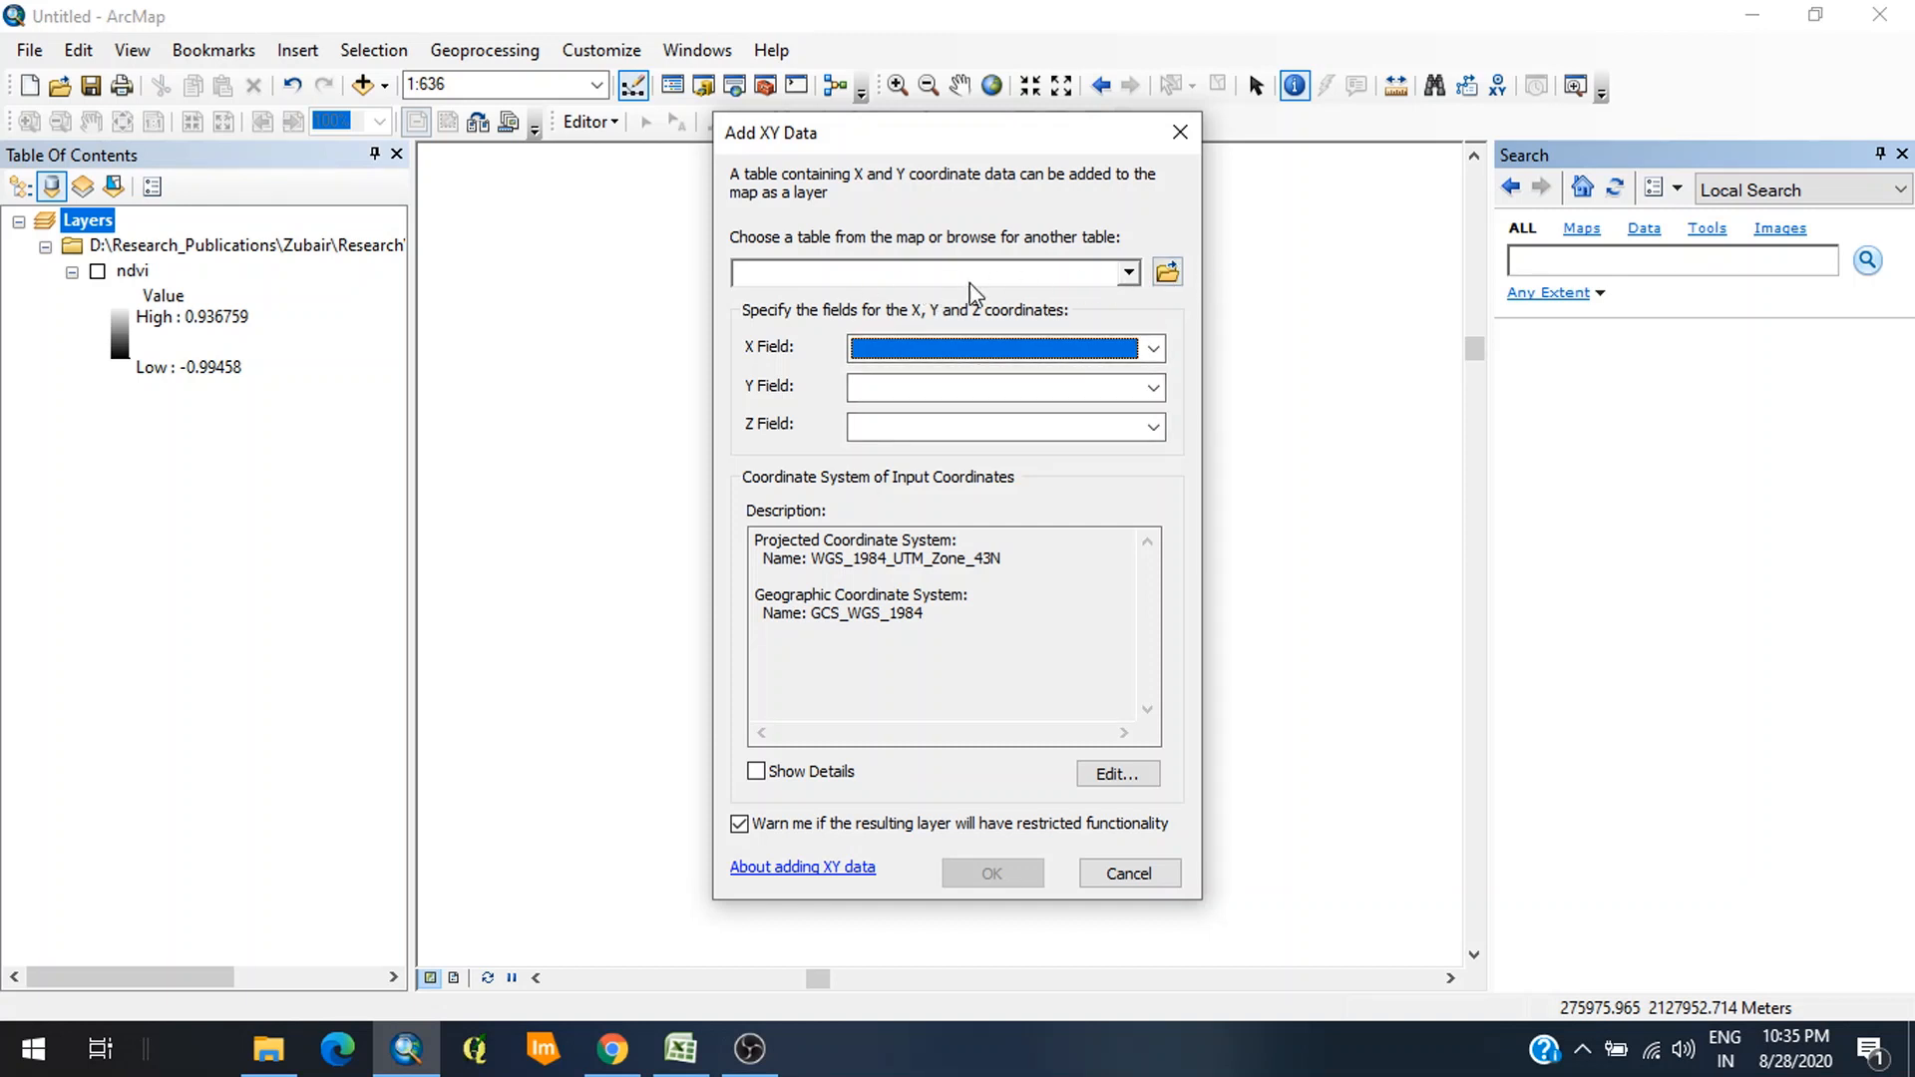
left_click(1167, 275)
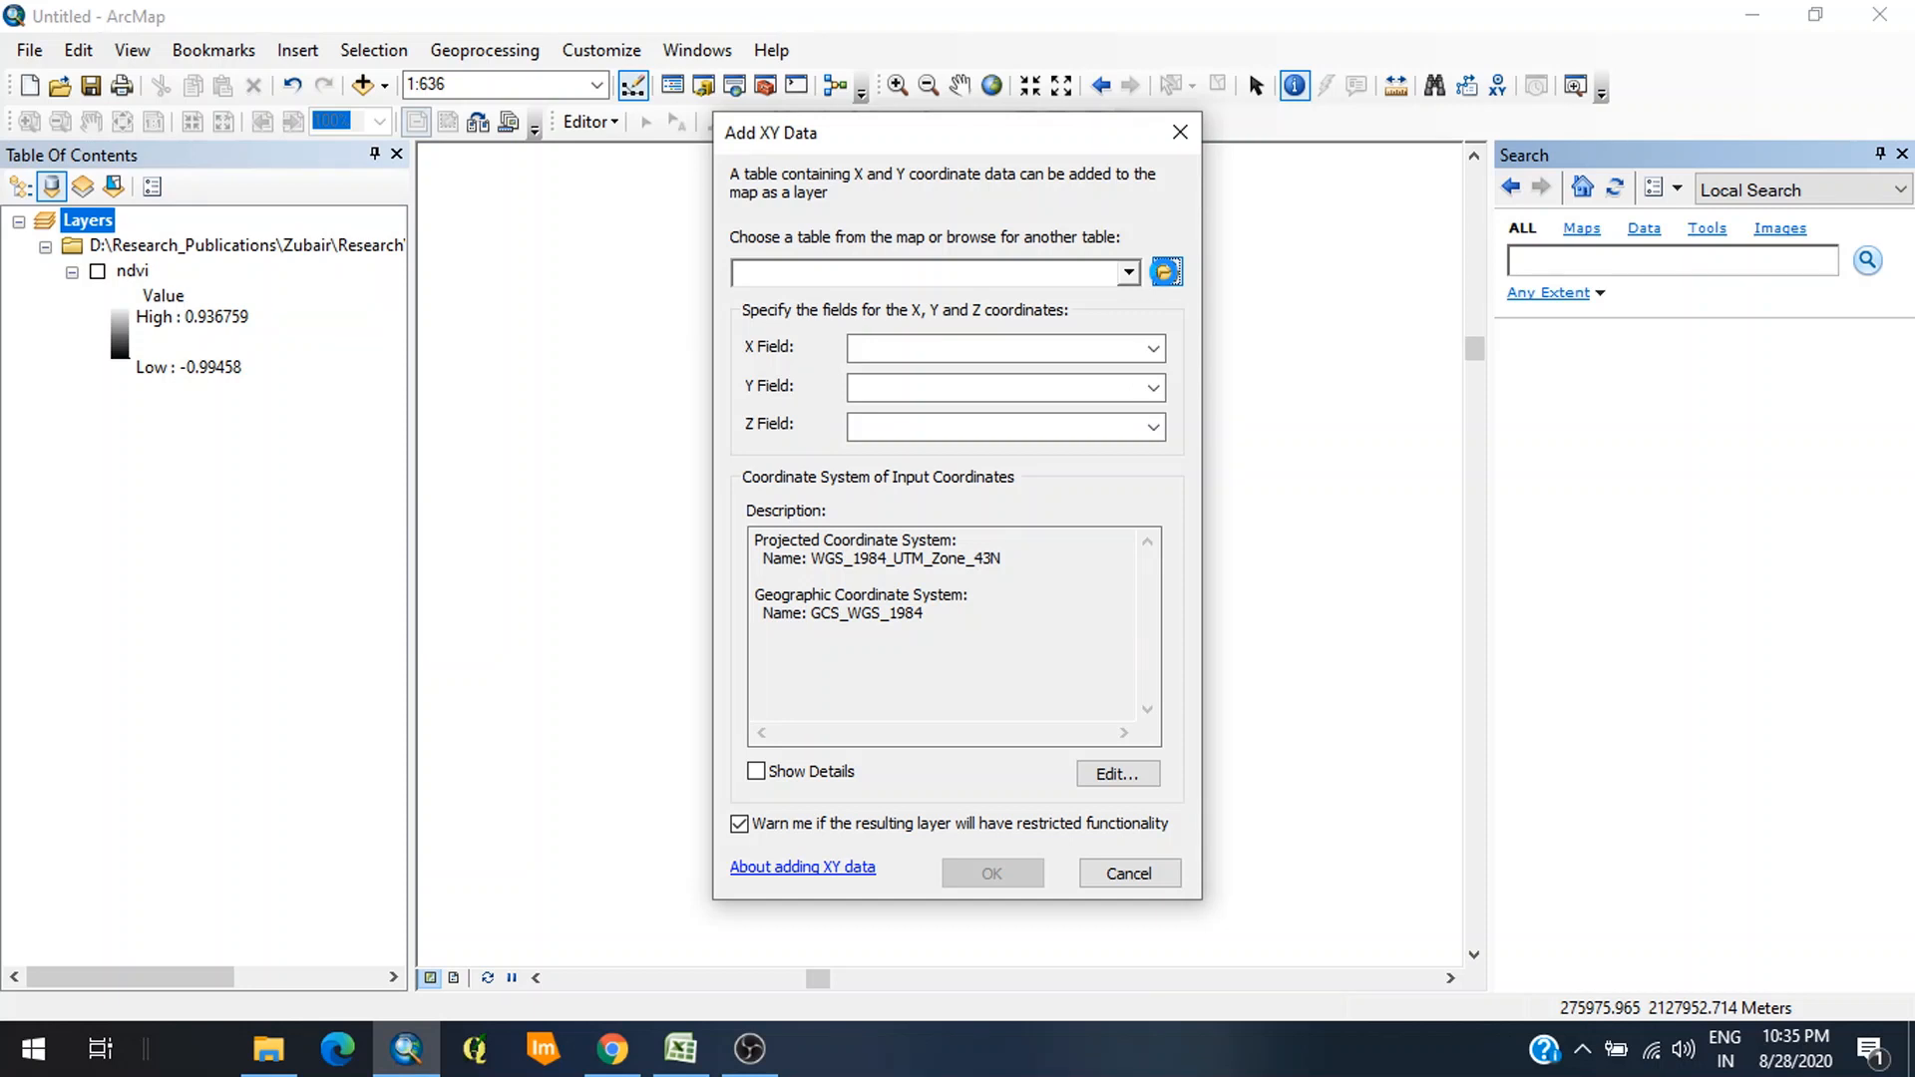
left_click(1165, 271)
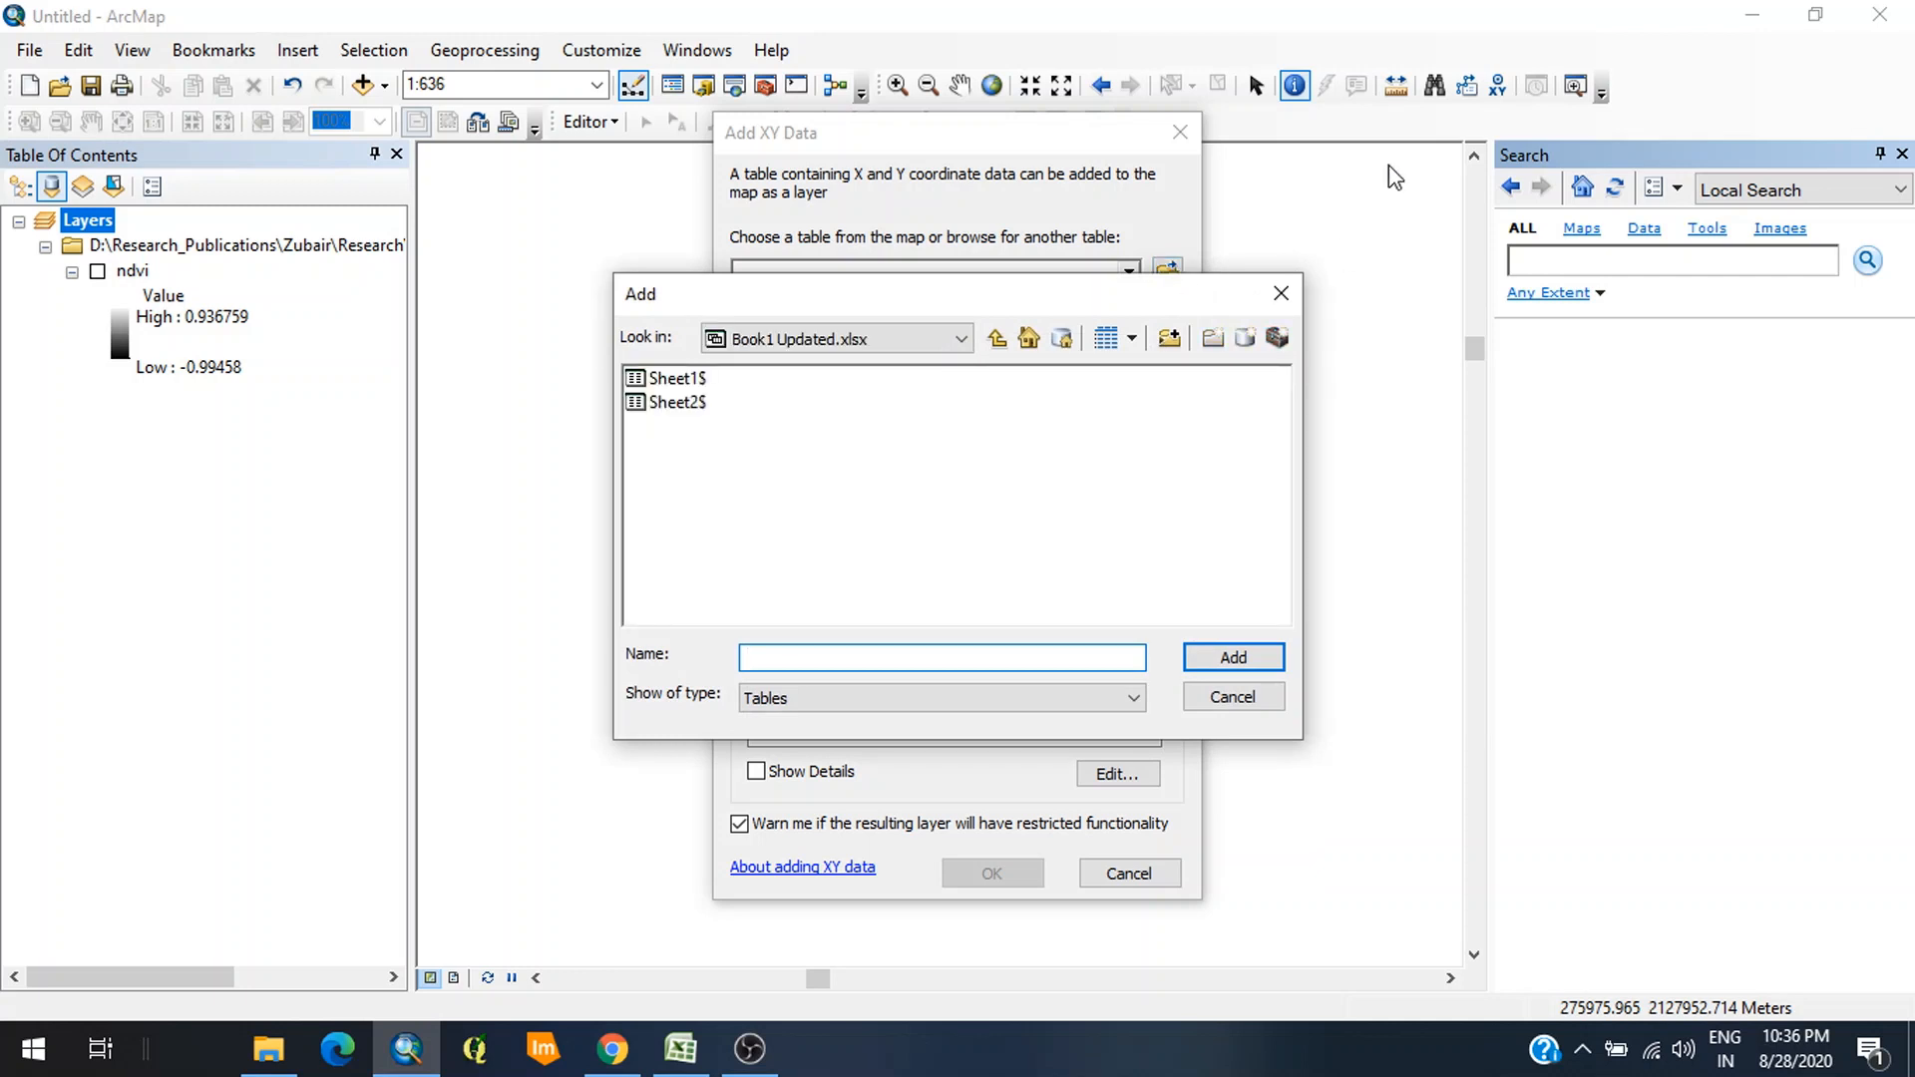
left_click(677, 402)
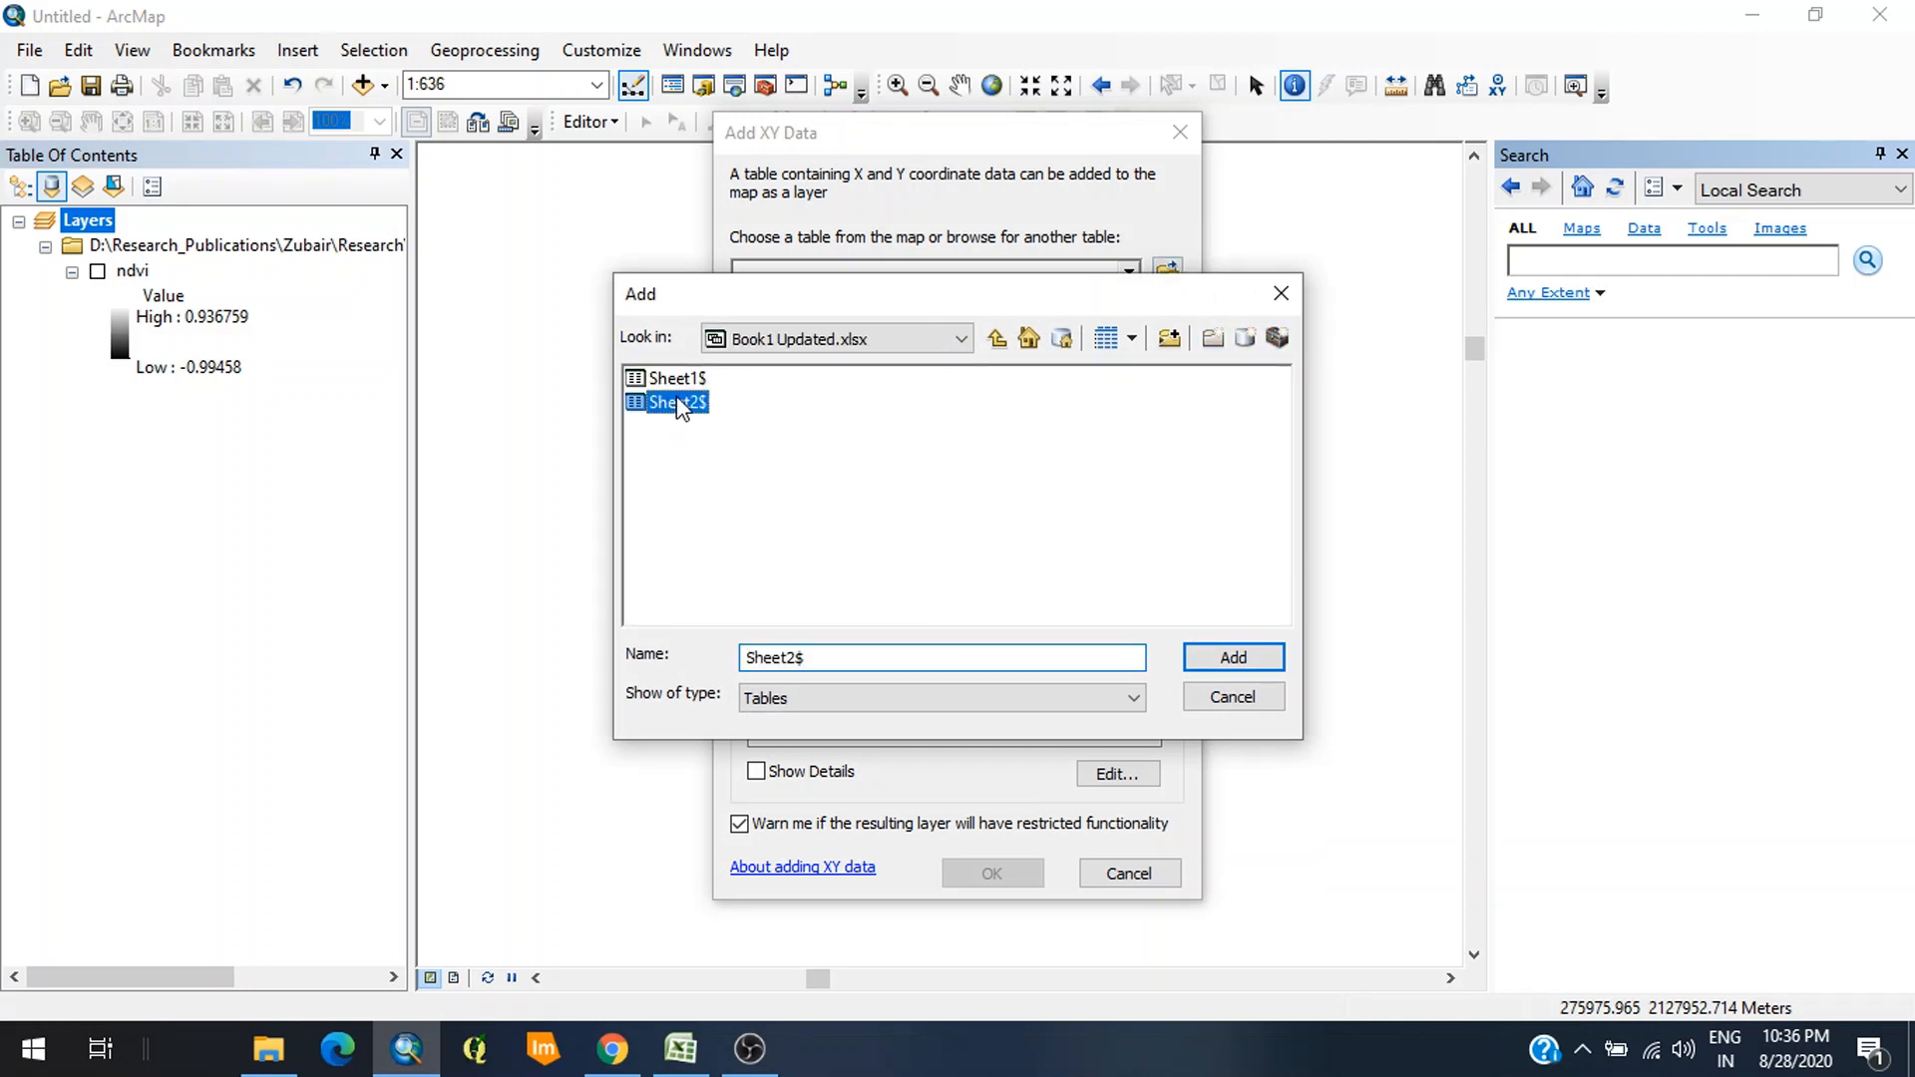
left_click(1219, 662)
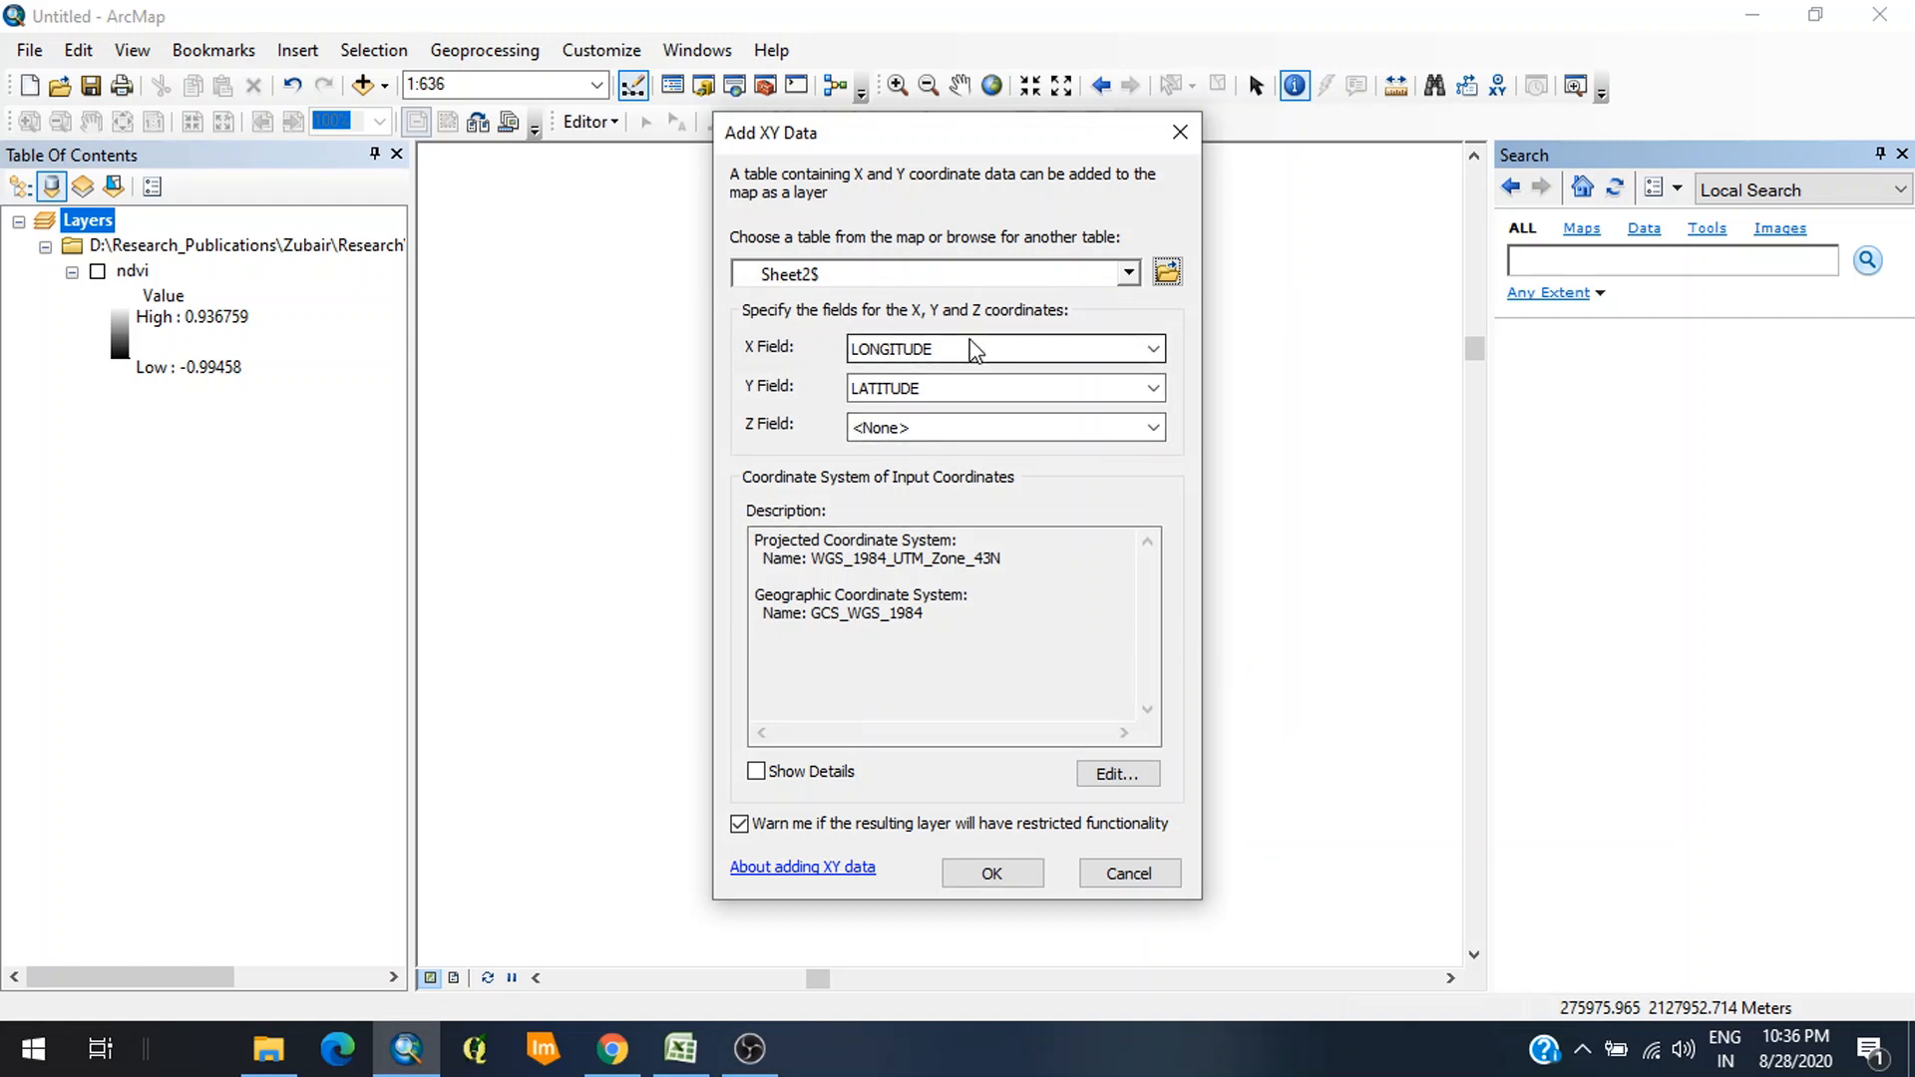
Step: Switch to Excel to check the LATITUDE and LONGITUDE headings in Sheet2, and return to ArcMap
left_click(680, 1048)
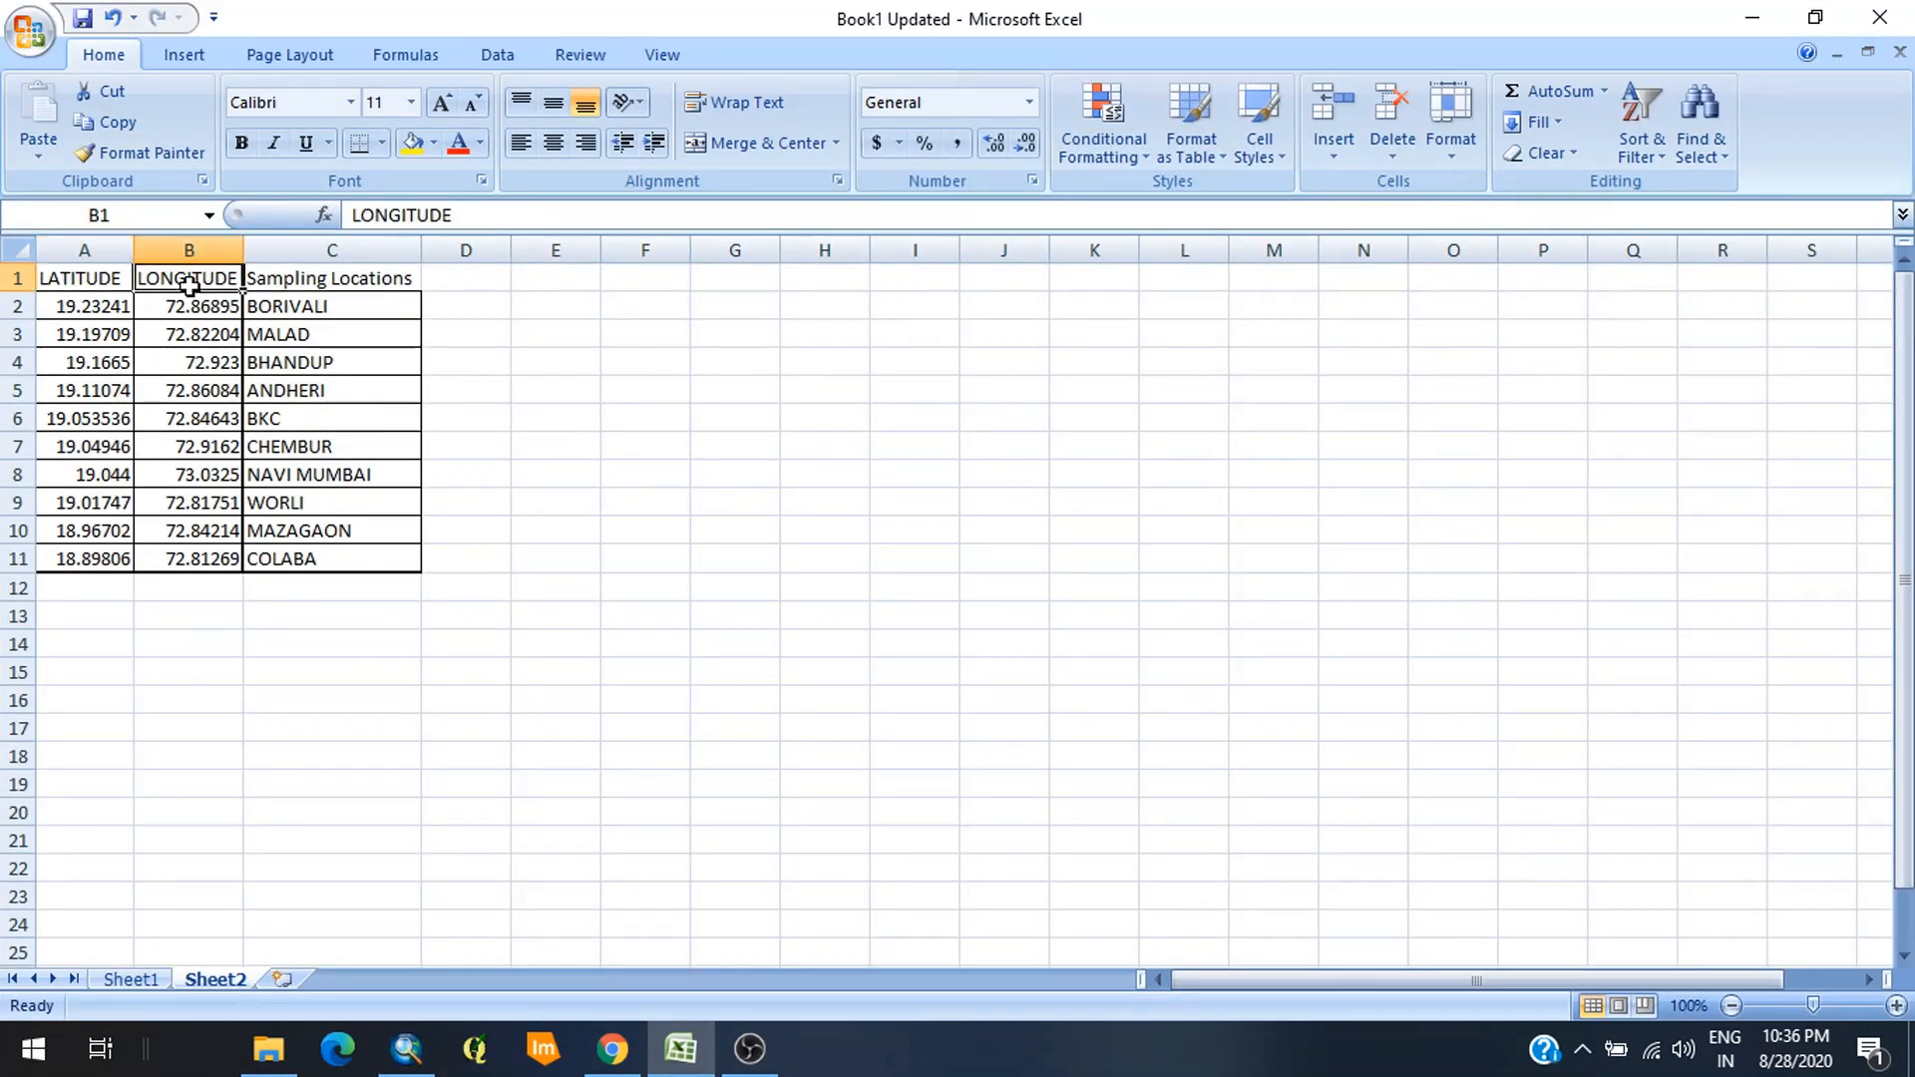
left_click(313, 297)
left_click(115, 287)
left_click(191, 278)
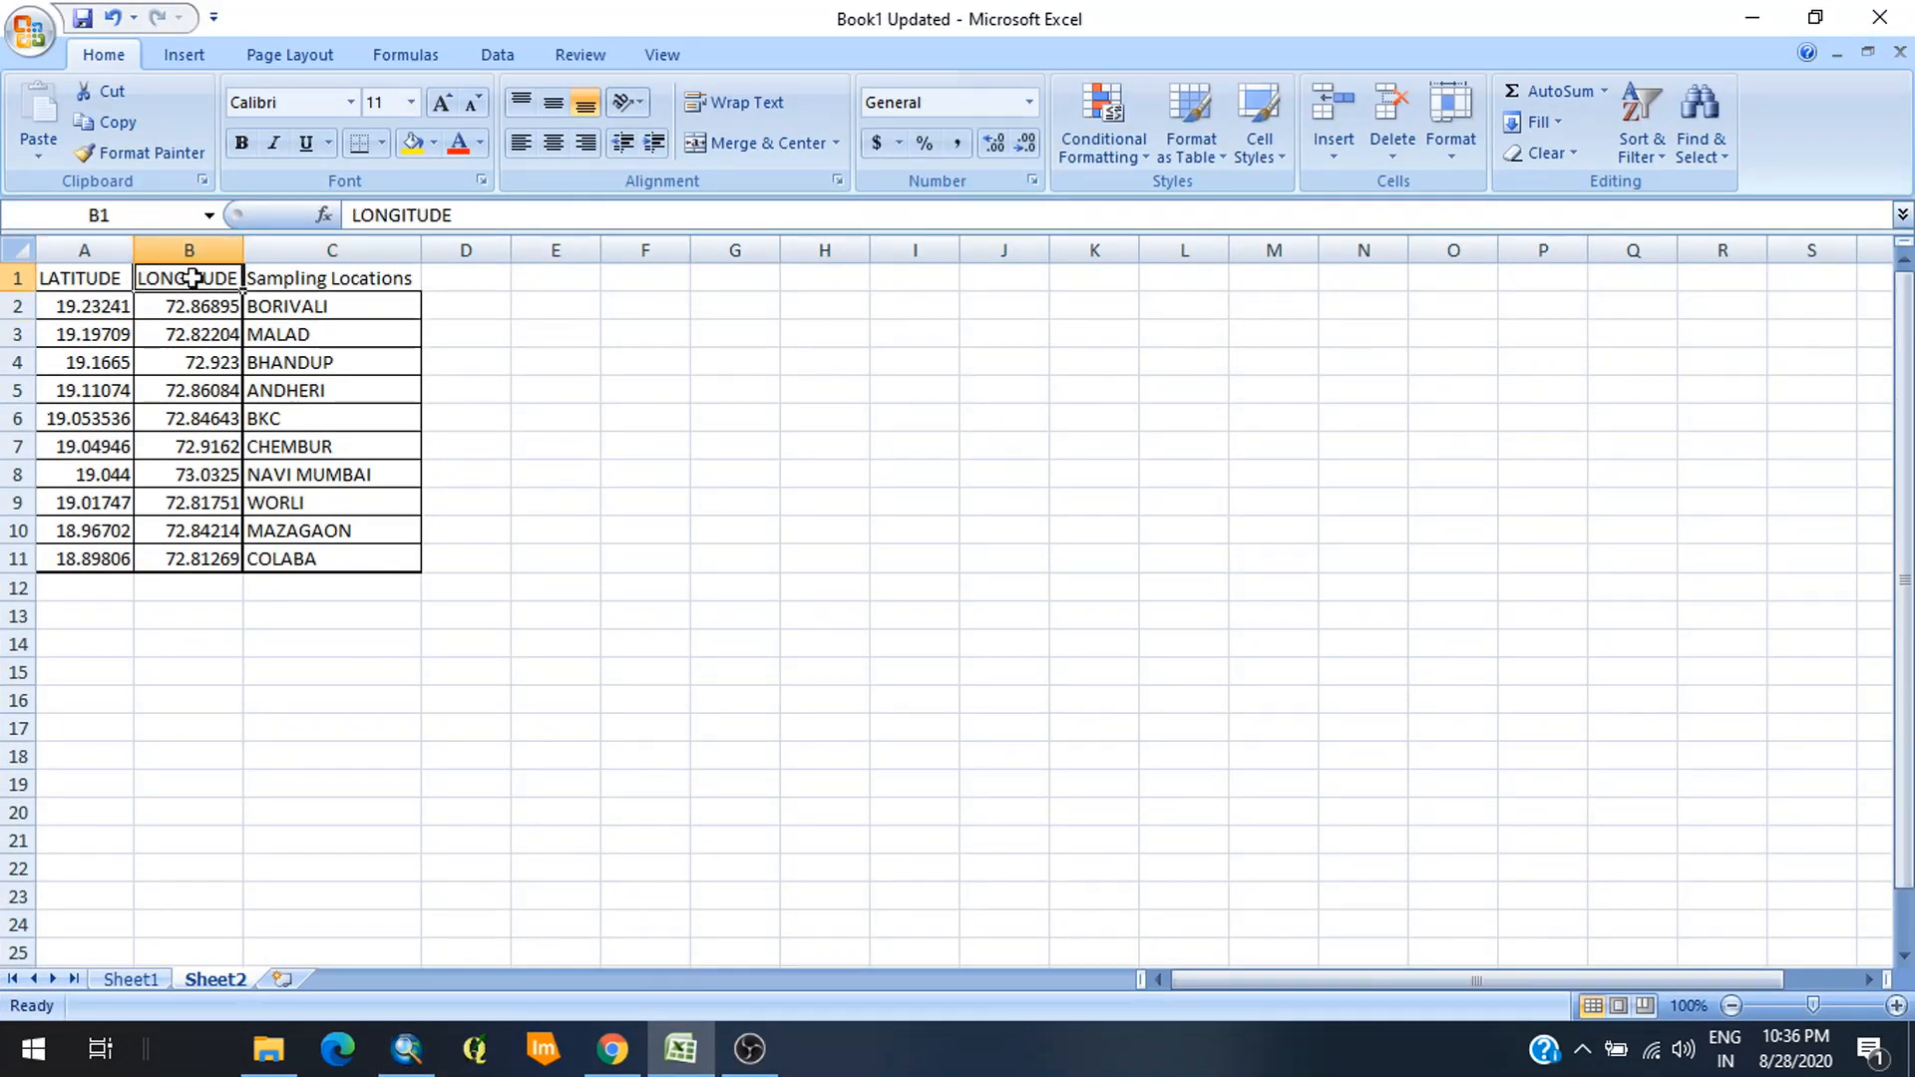
left_click(311, 278)
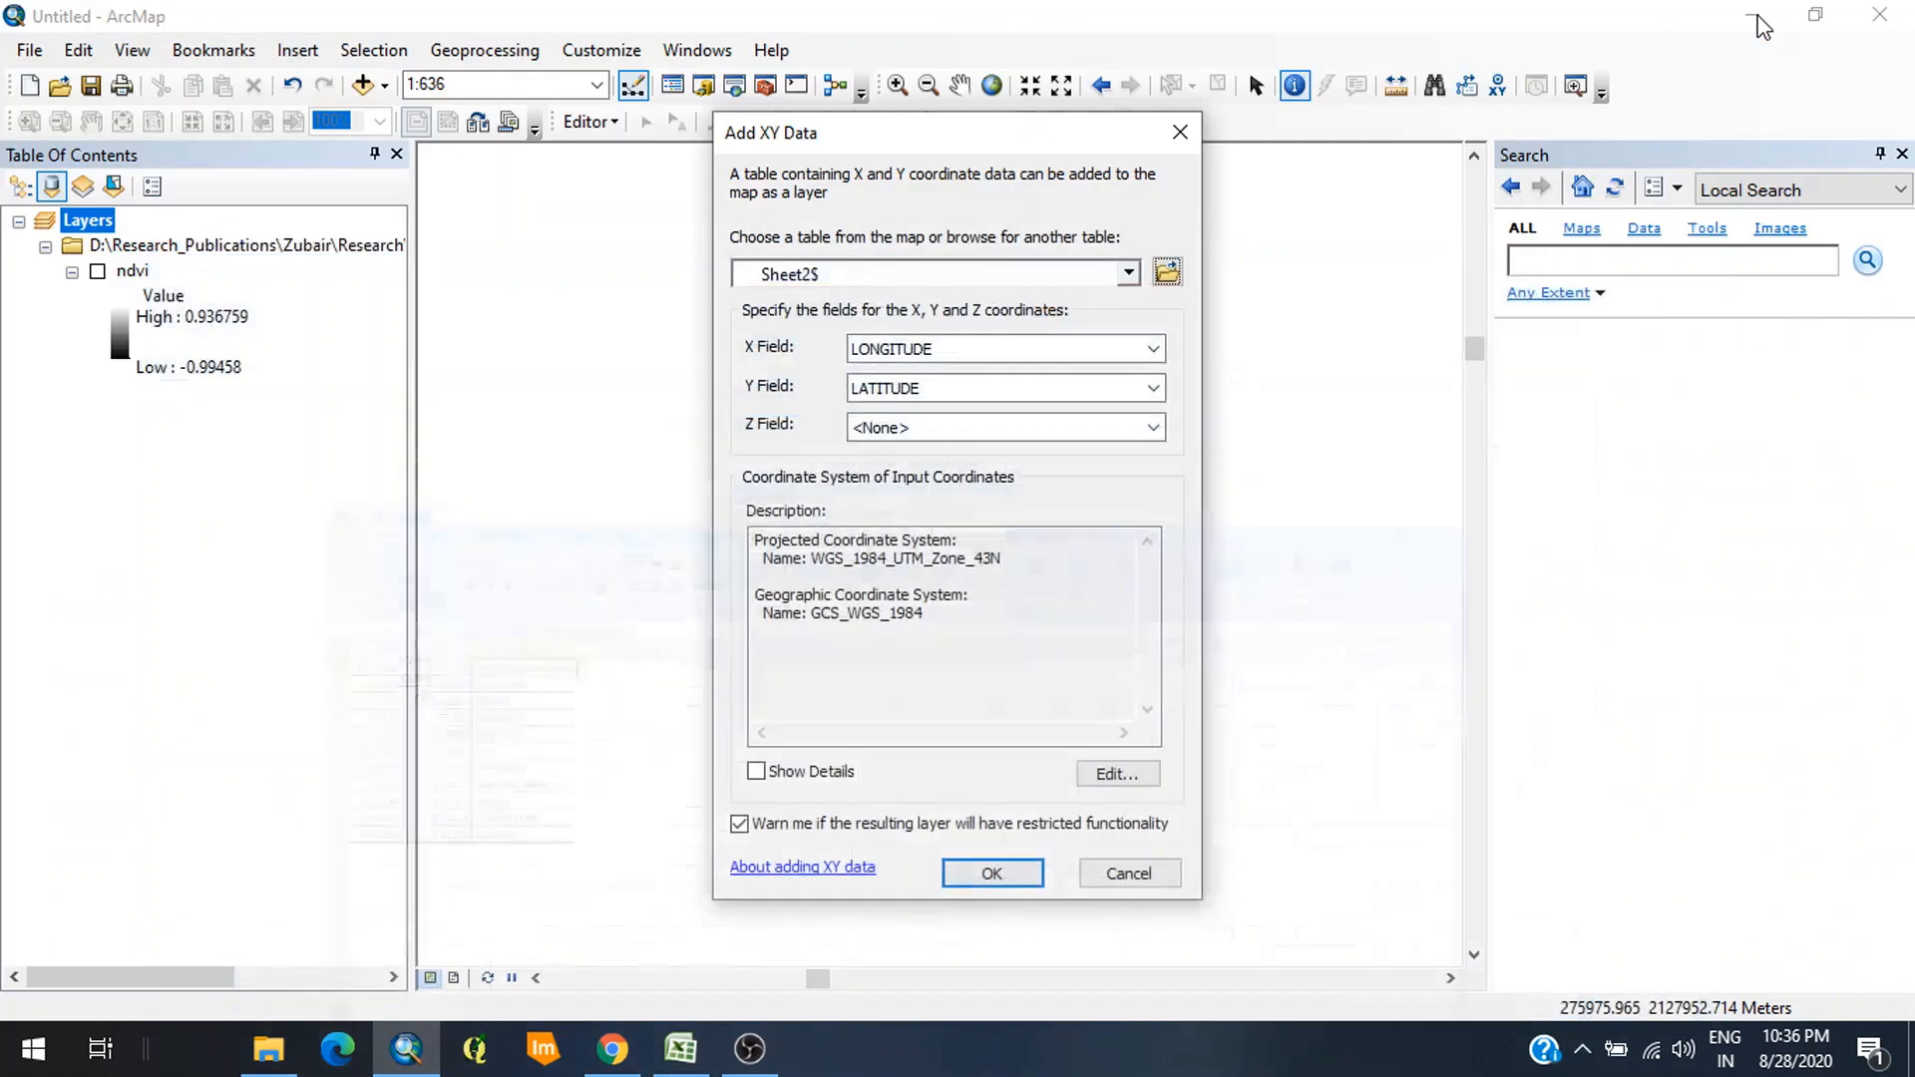
left_click(1753, 19)
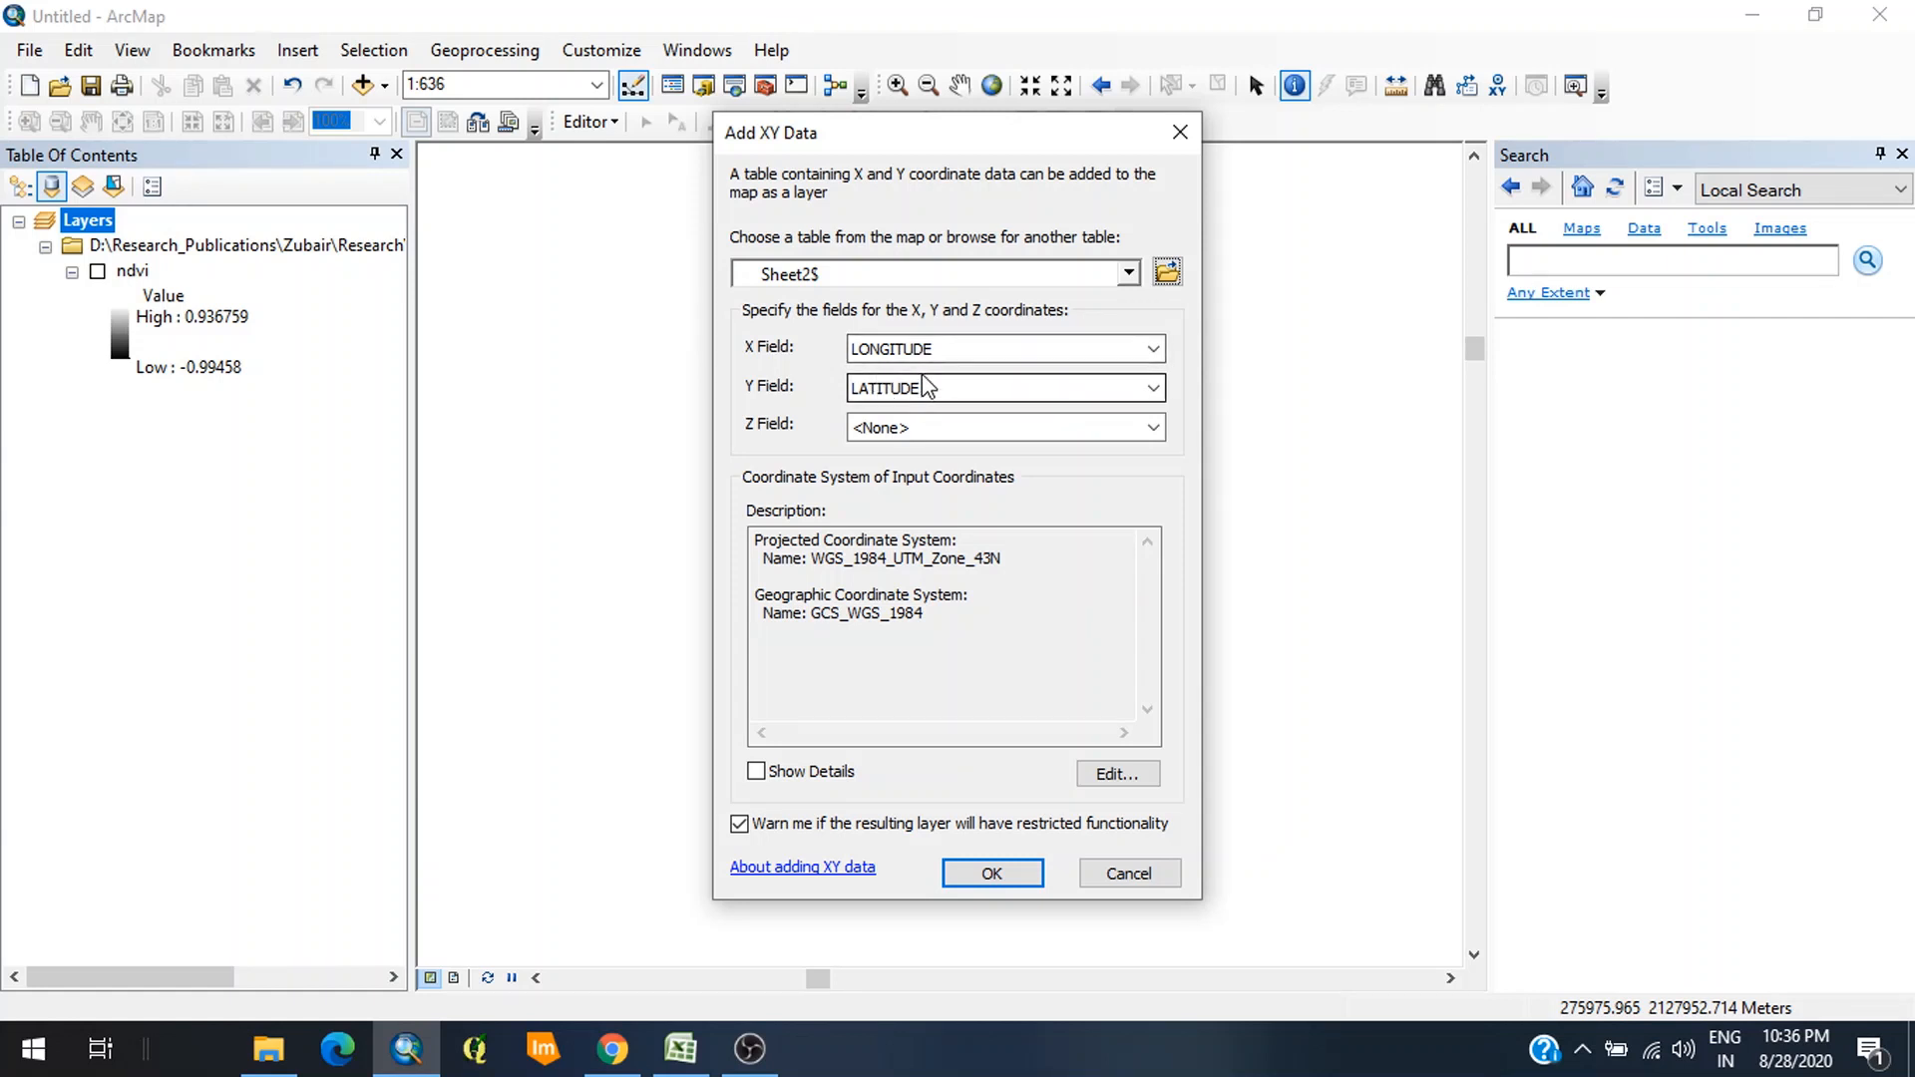
Step: Add the XY points with LONGITUDE as the X field and the World geographic coordinate system WGS 1984
left_click(1153, 351)
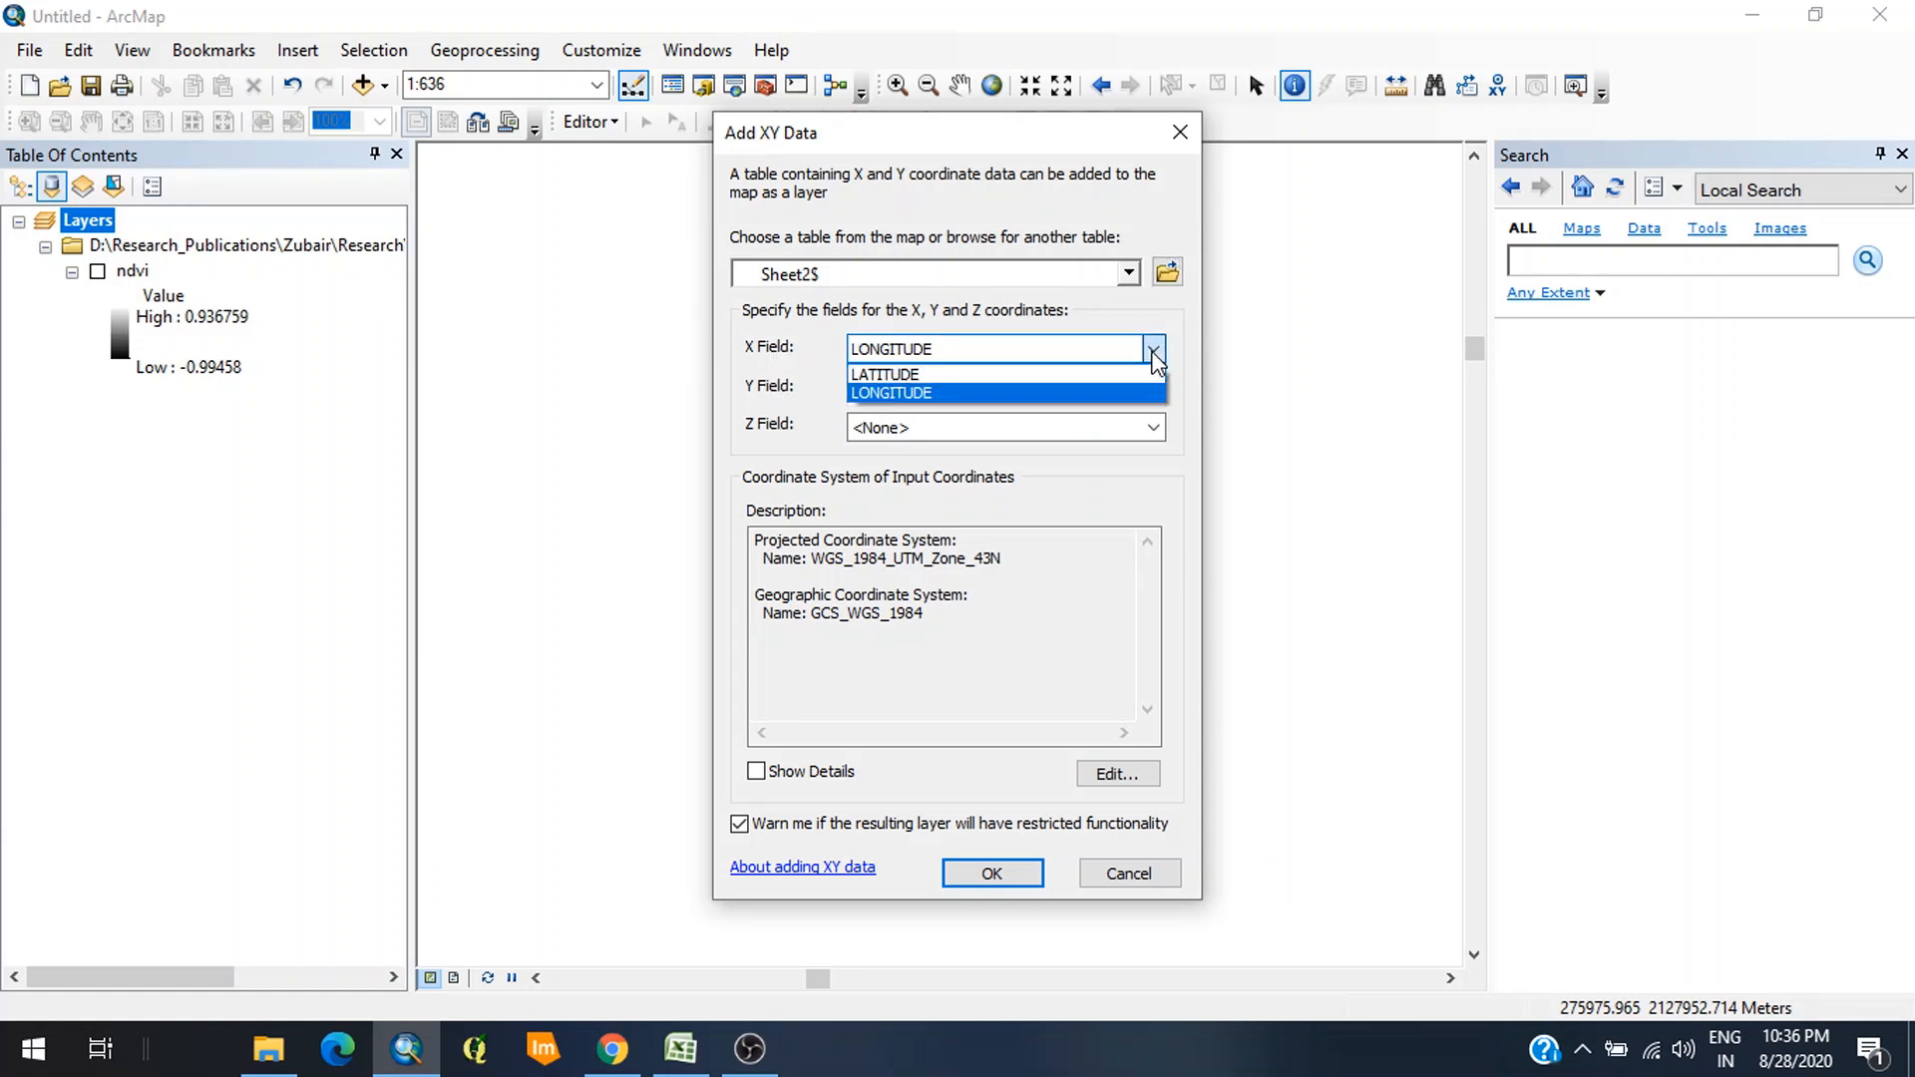
left_click(915, 393)
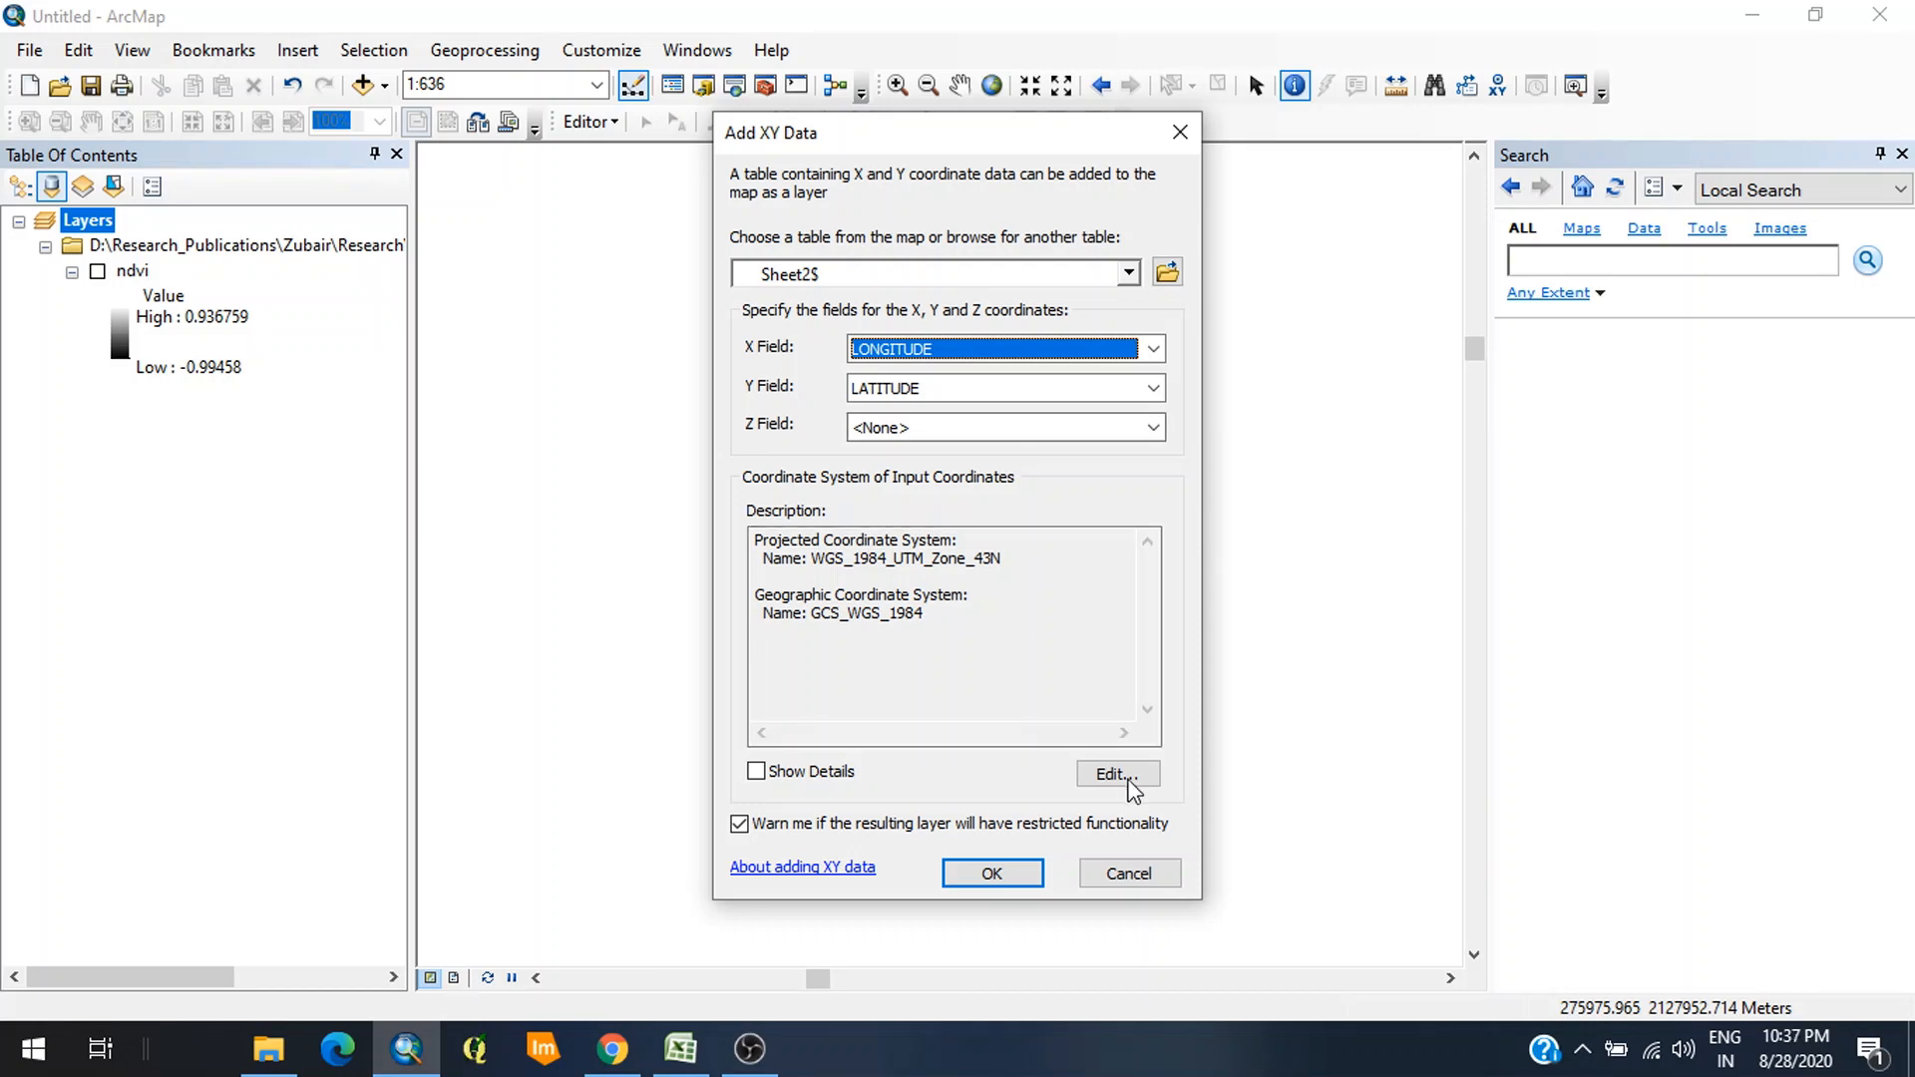
left_click(1114, 776)
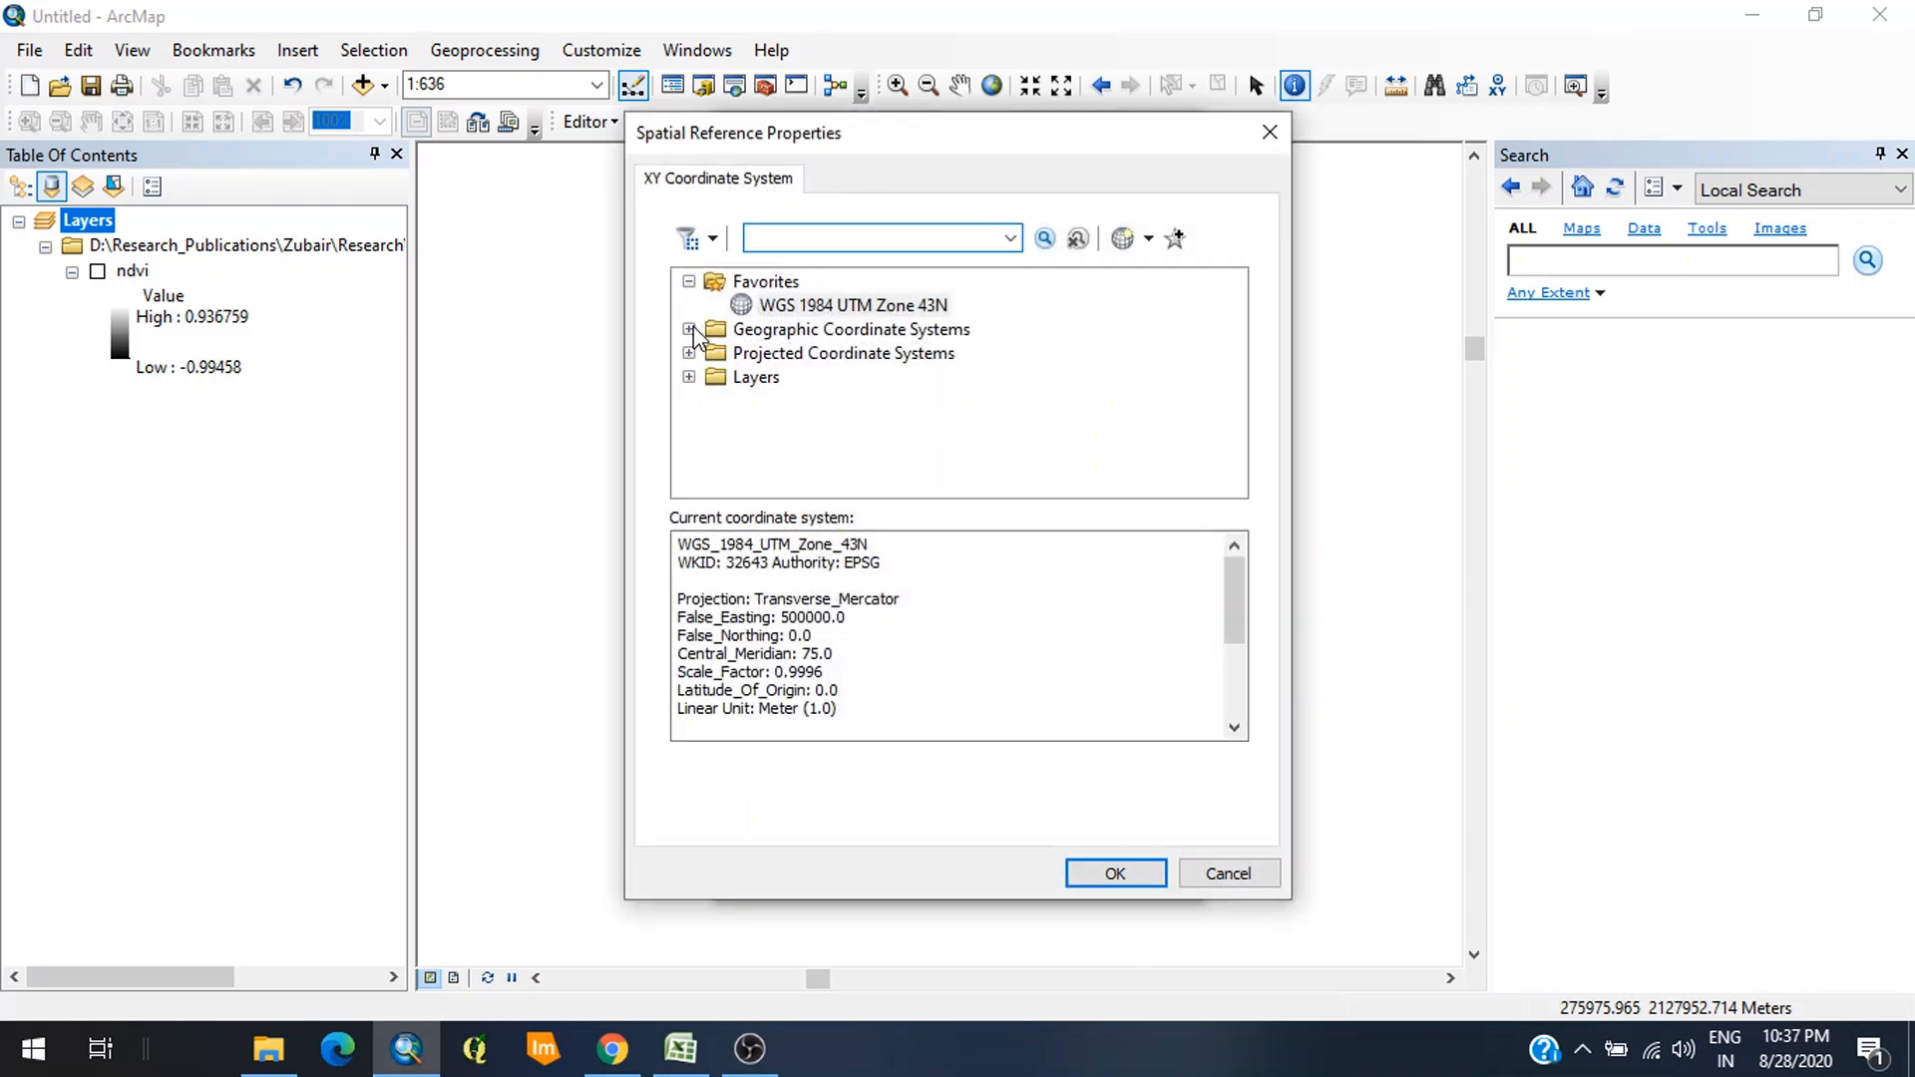
left_click(689, 330)
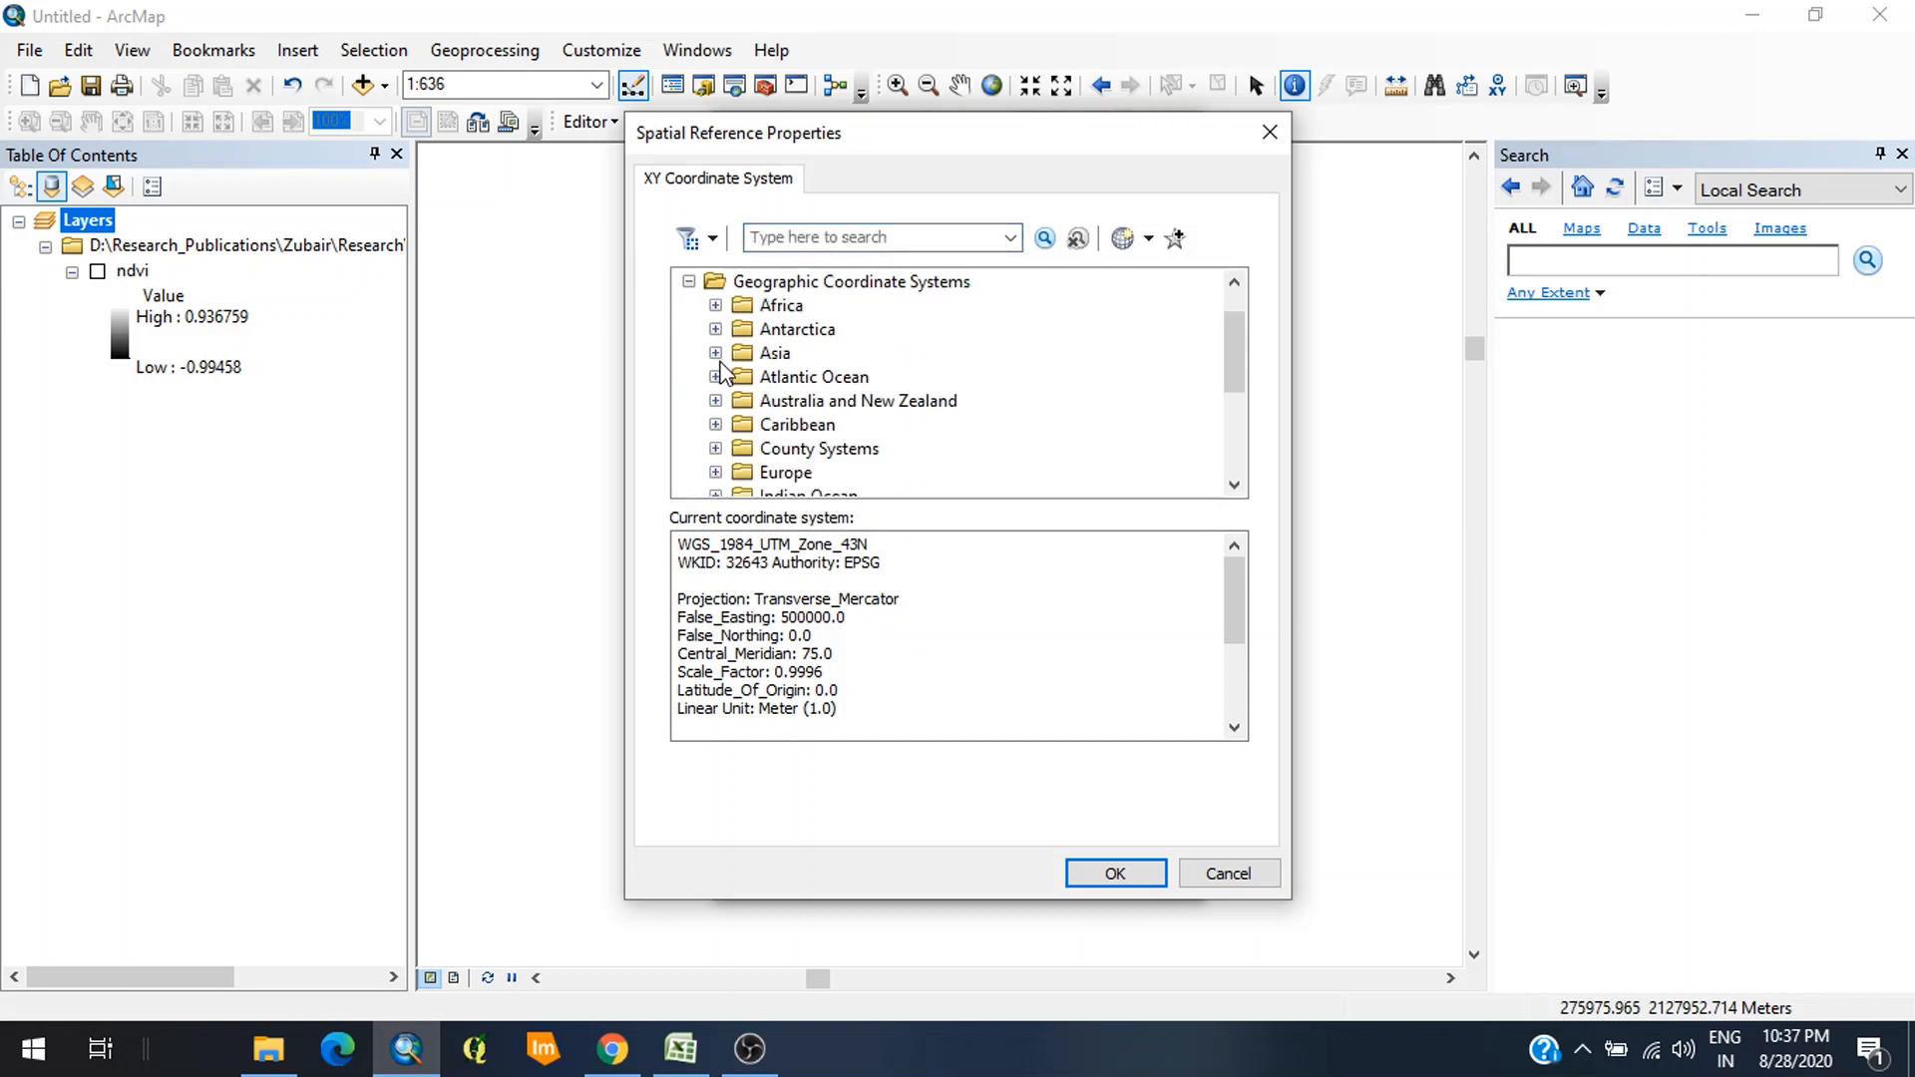
scroll(715, 419, "down", 3)
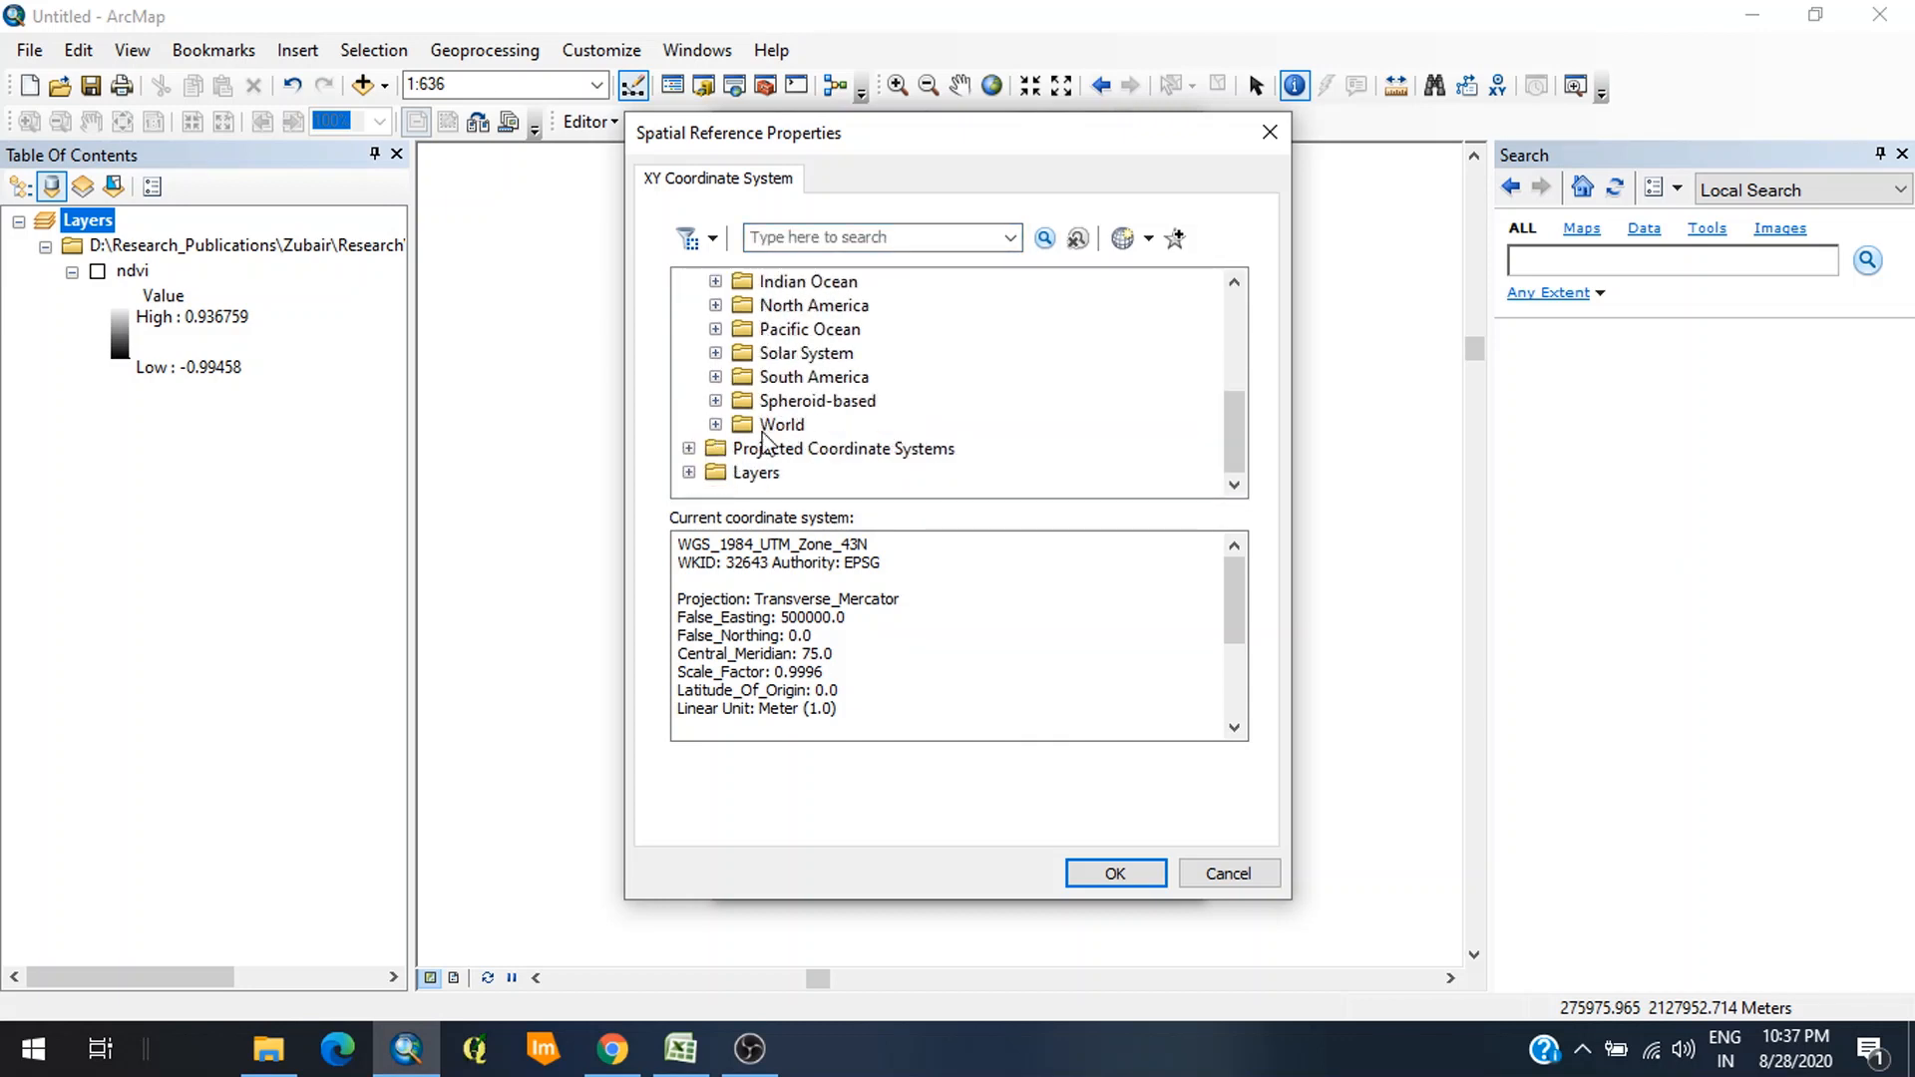
left_click(715, 425)
scroll(828, 427, "down", 5)
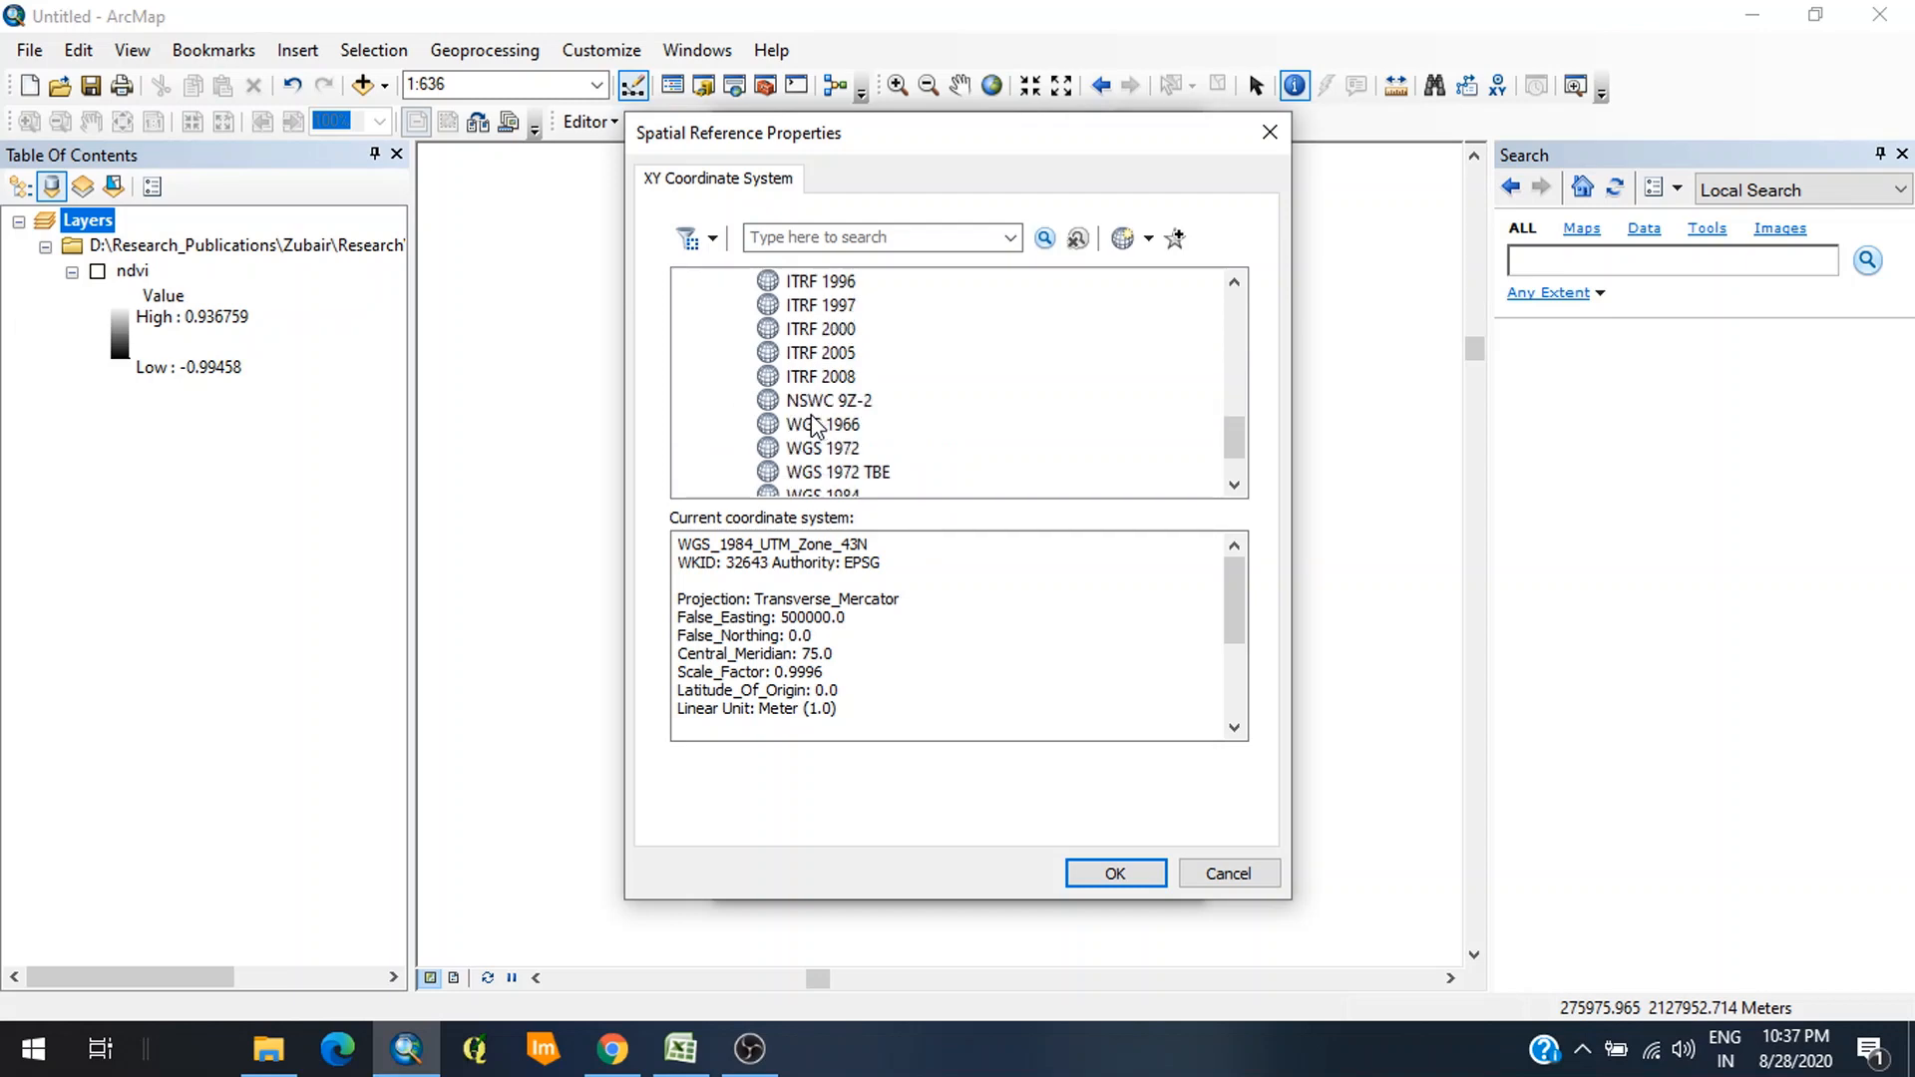
left_click(838, 426)
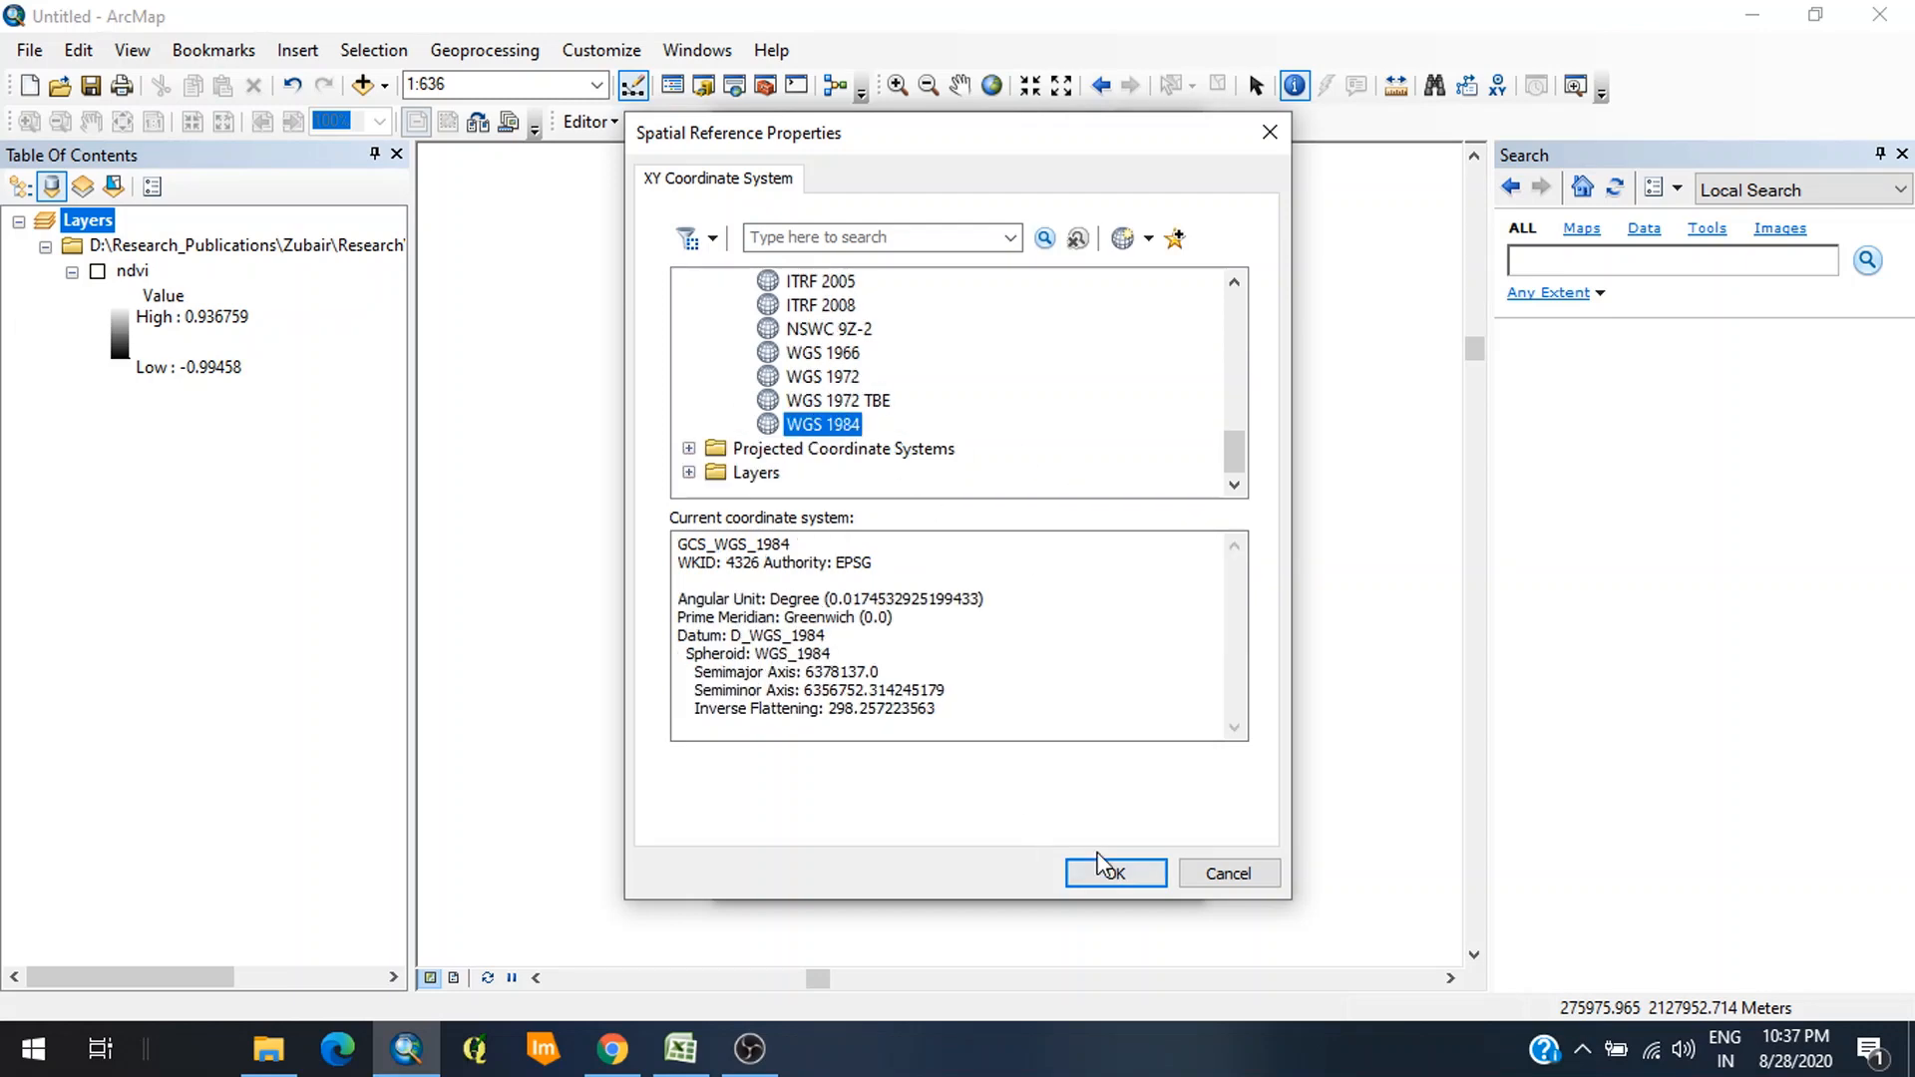
left_click(1114, 875)
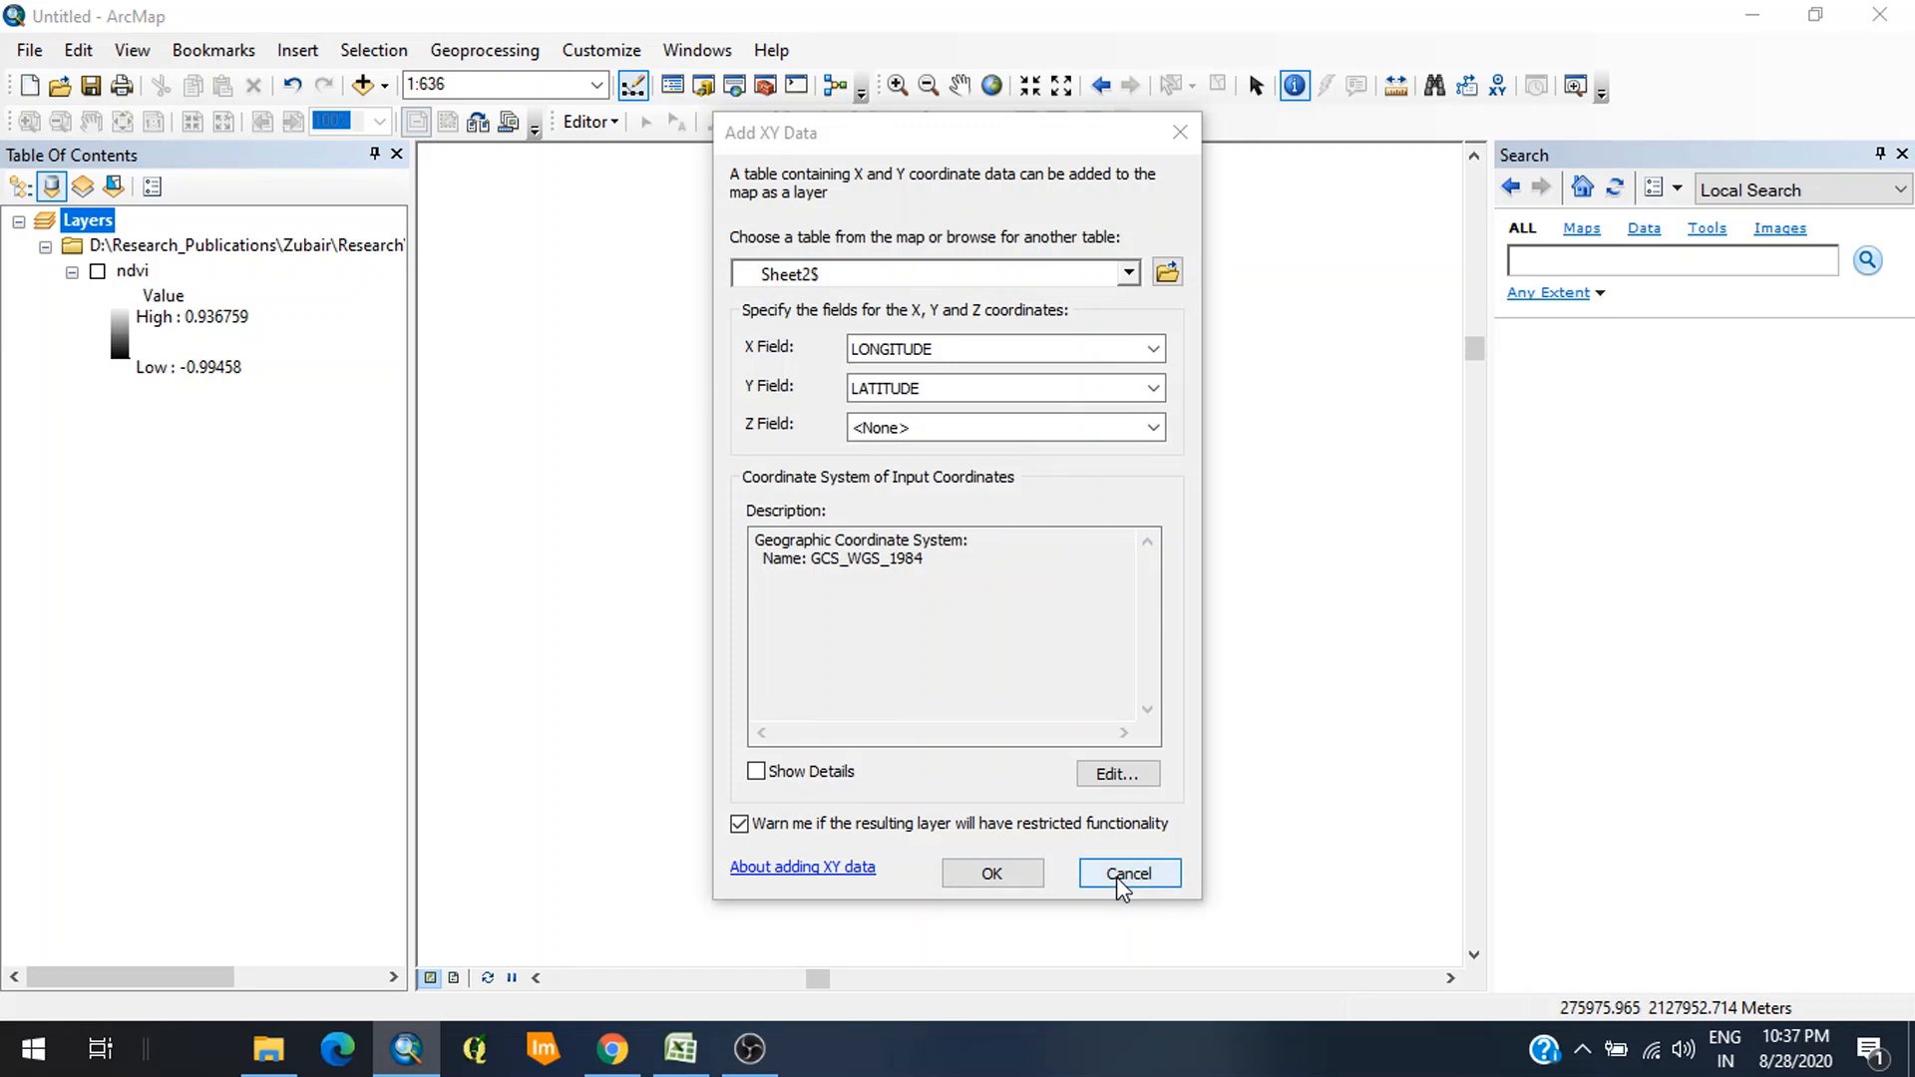
left_click(1008, 870)
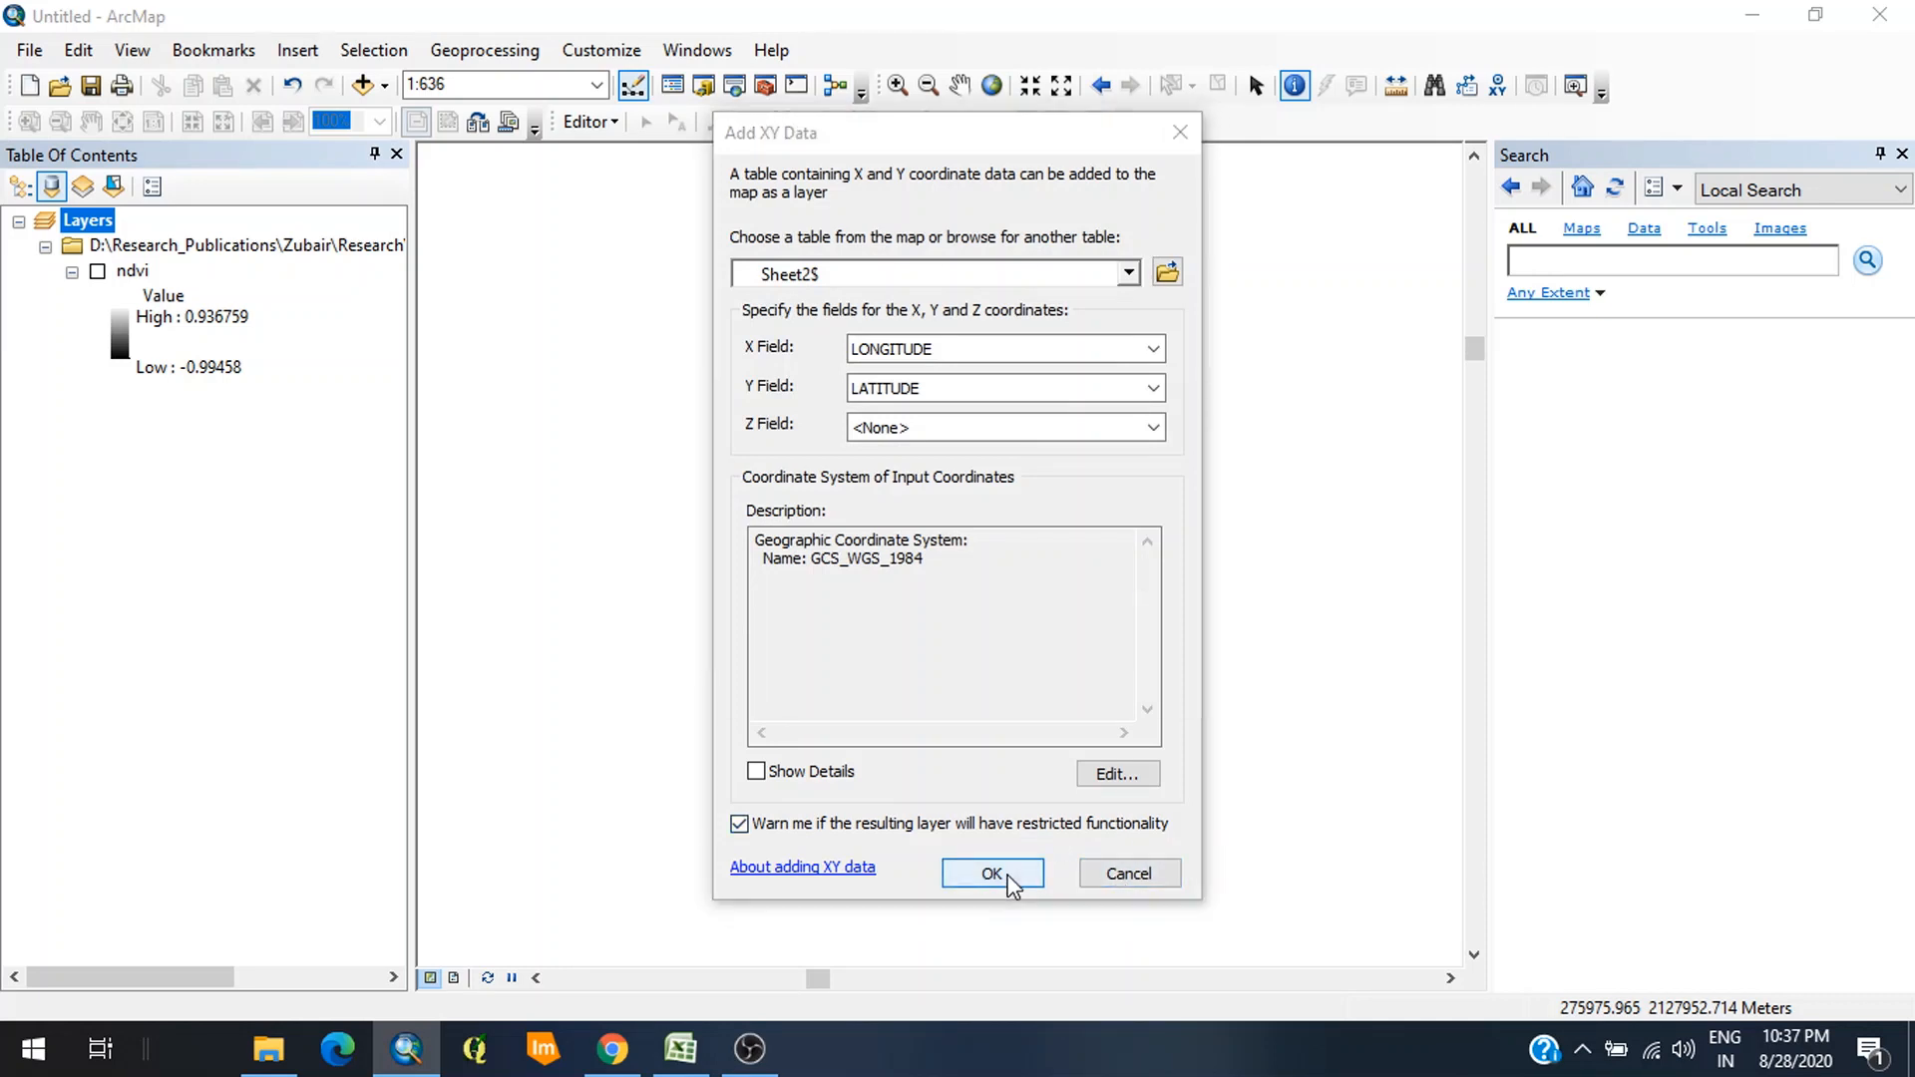
left_click(1066, 675)
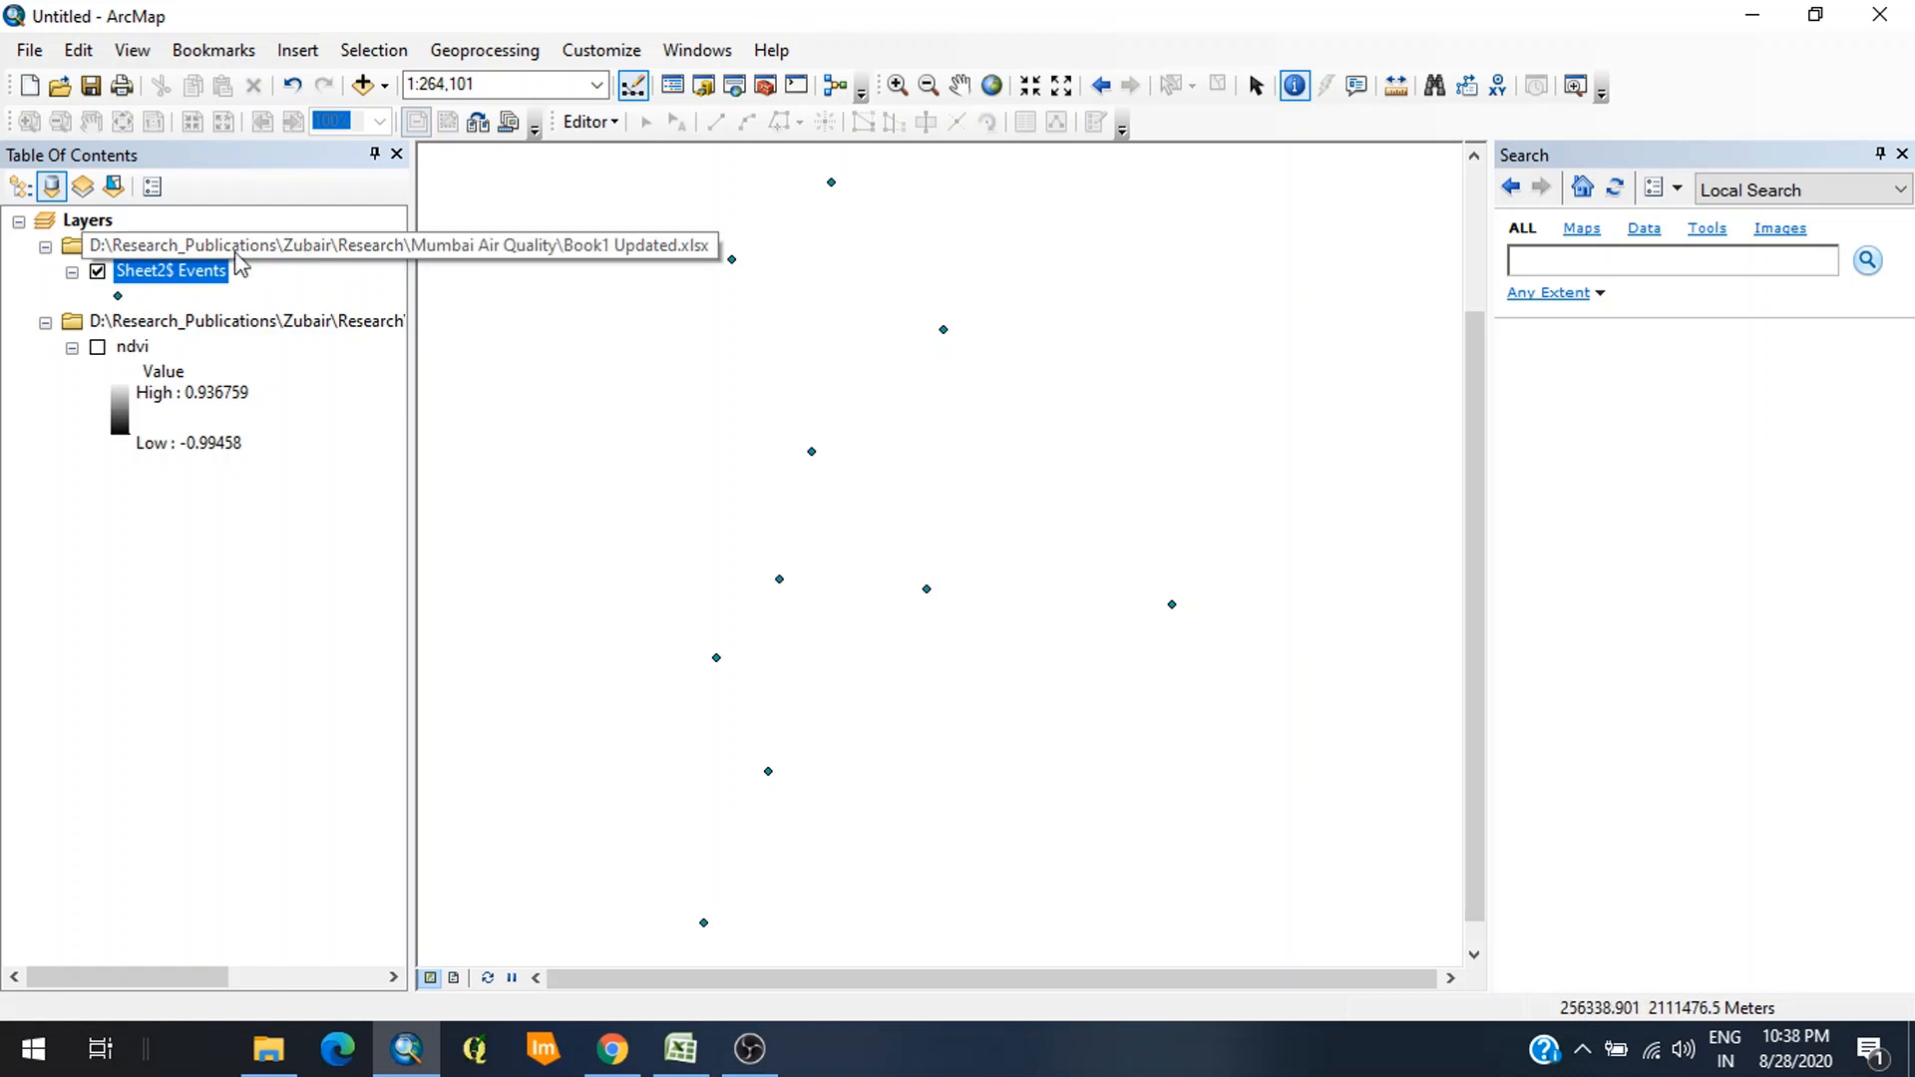
Step: Export the Sheet2$ Events points to the Tutorial folder as the shapefile gps_coordinates.shp and show it on the map instead of Sheet2$ Events
right_click(195, 278)
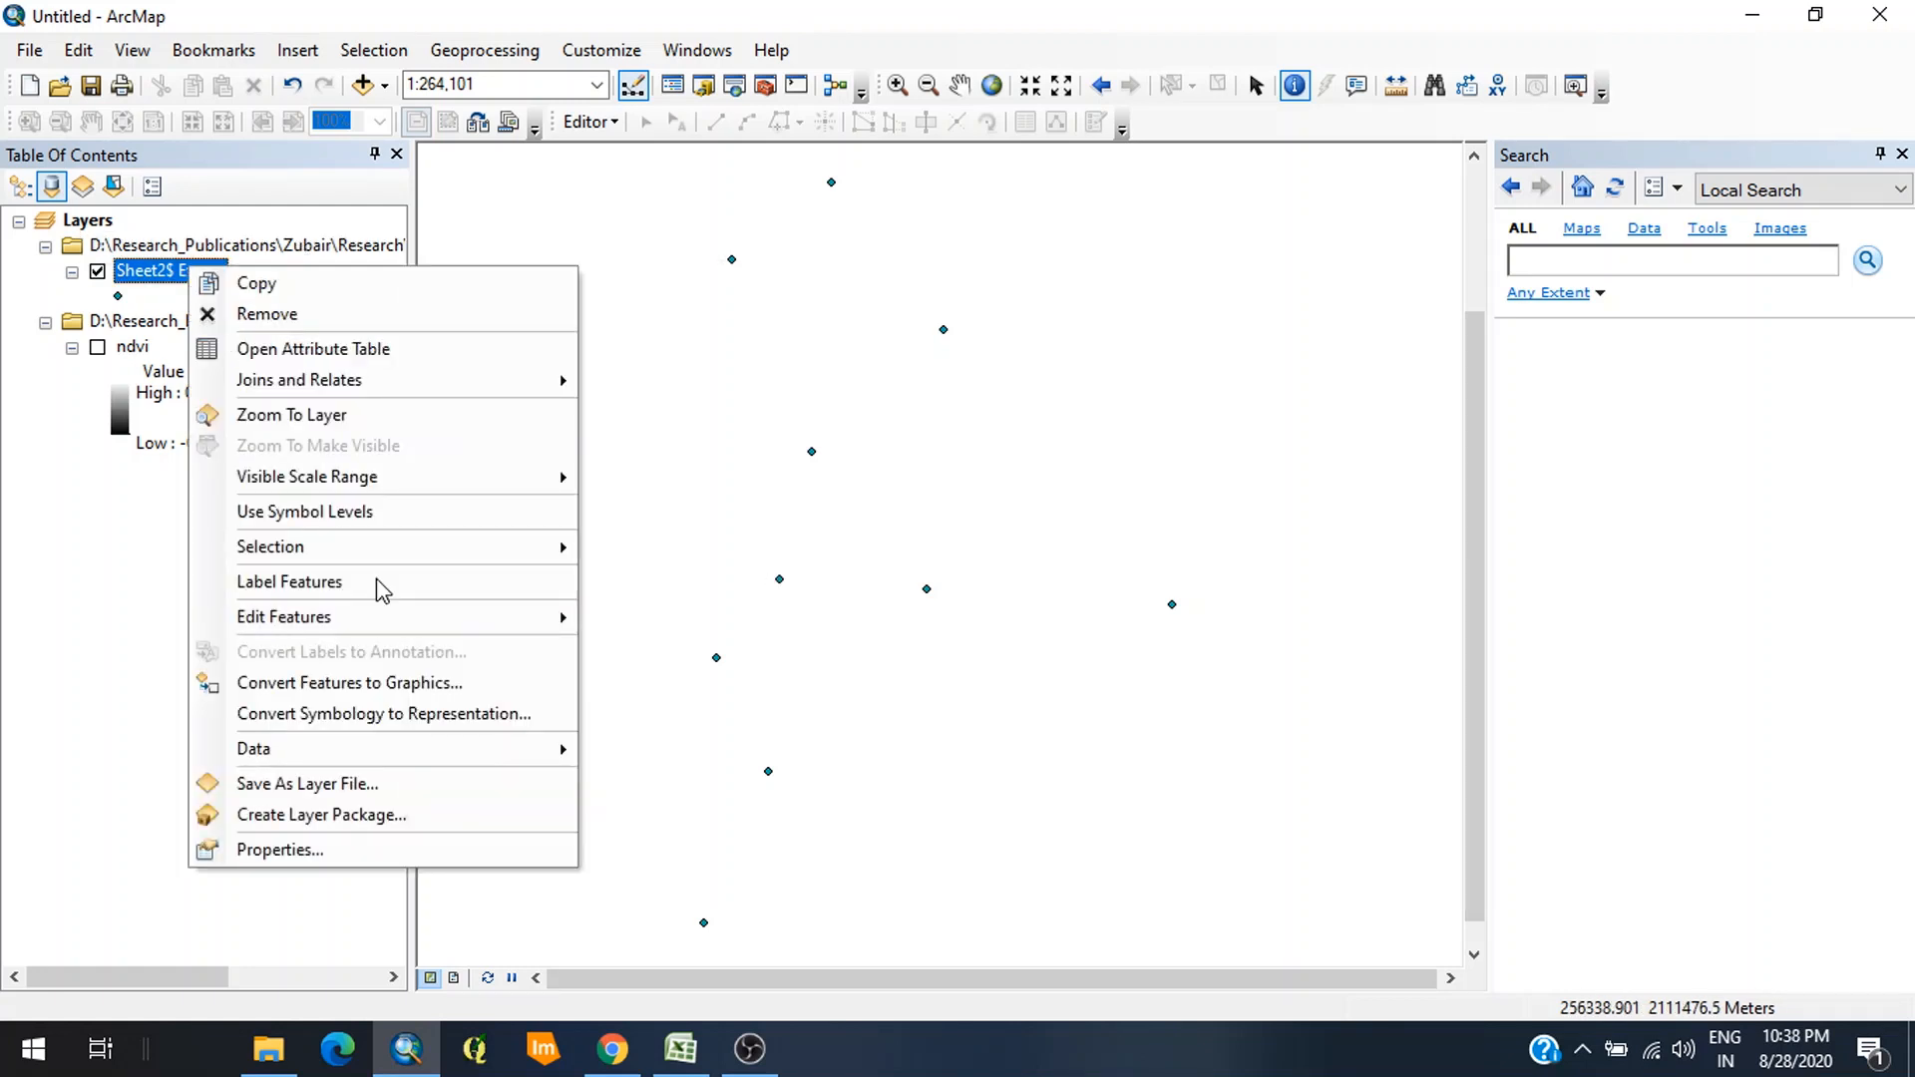
mouse_move(435, 759)
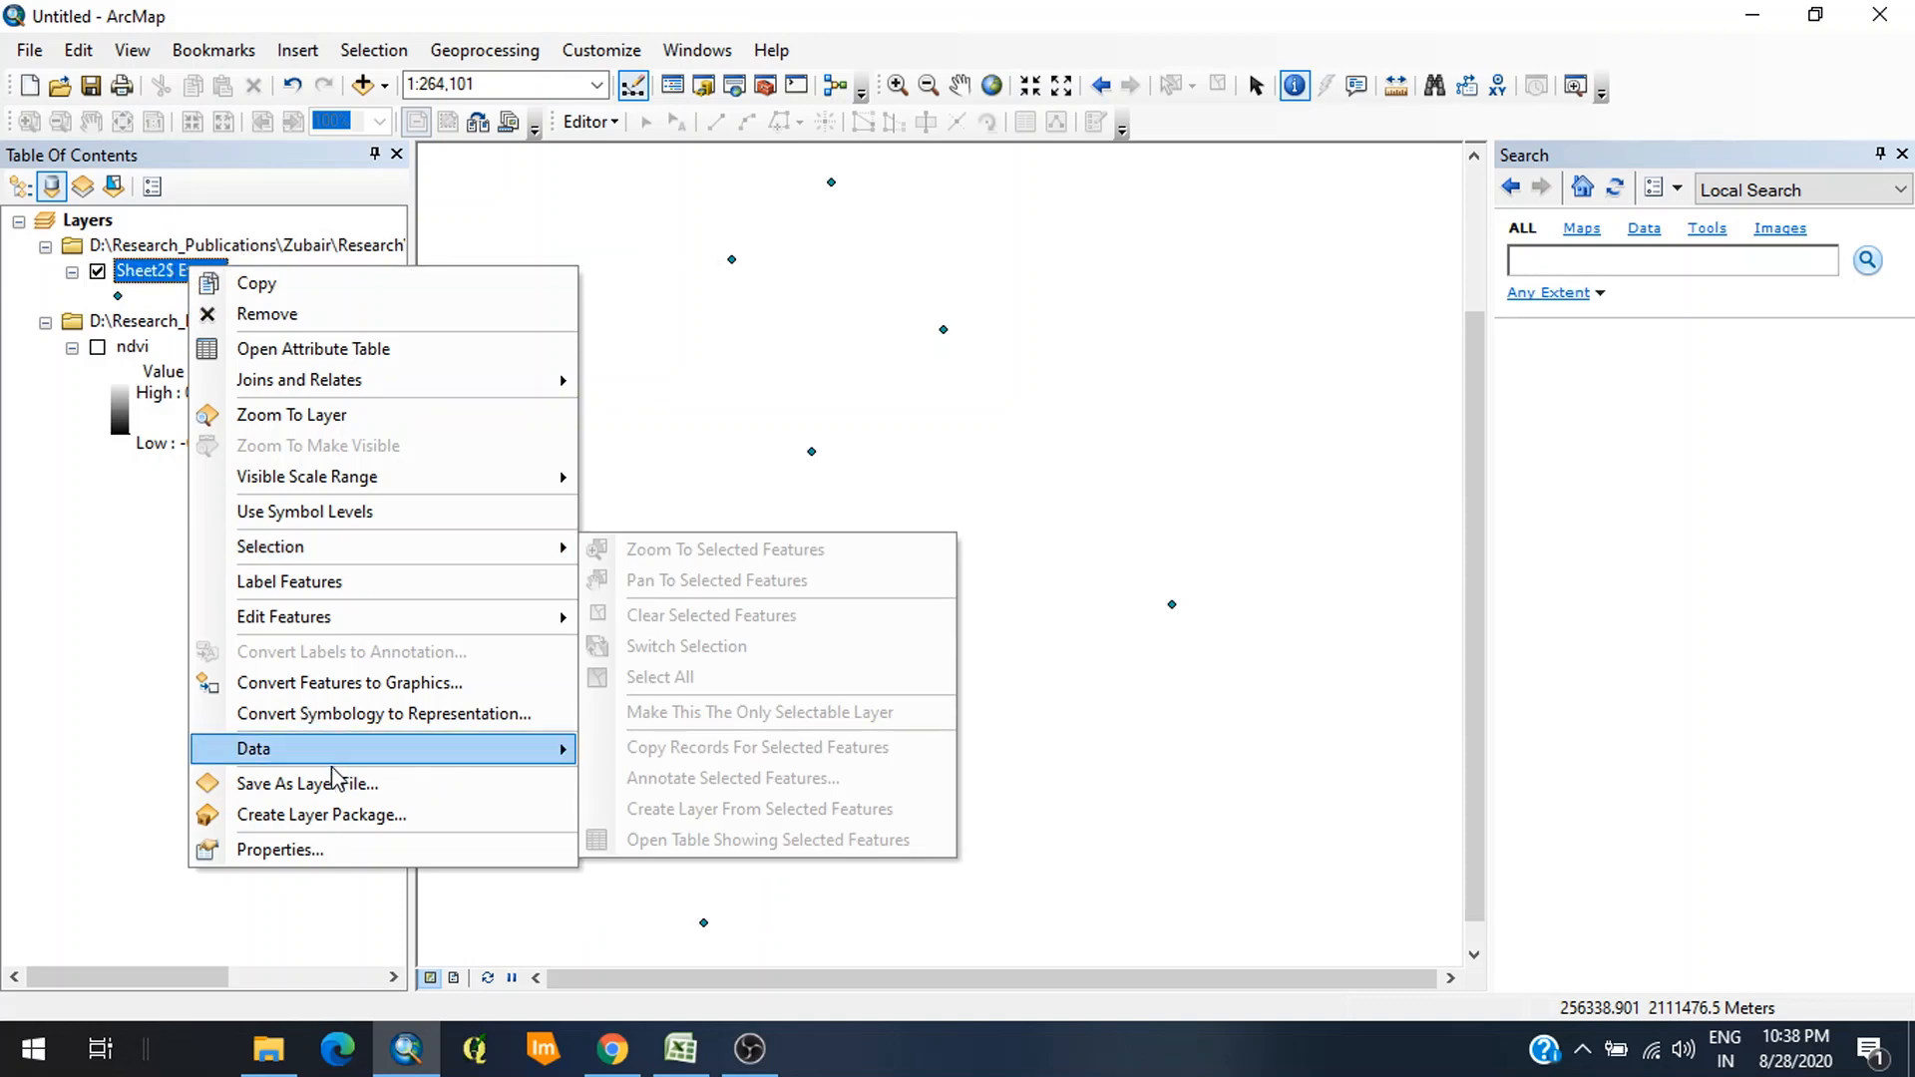
mouse_move(371, 750)
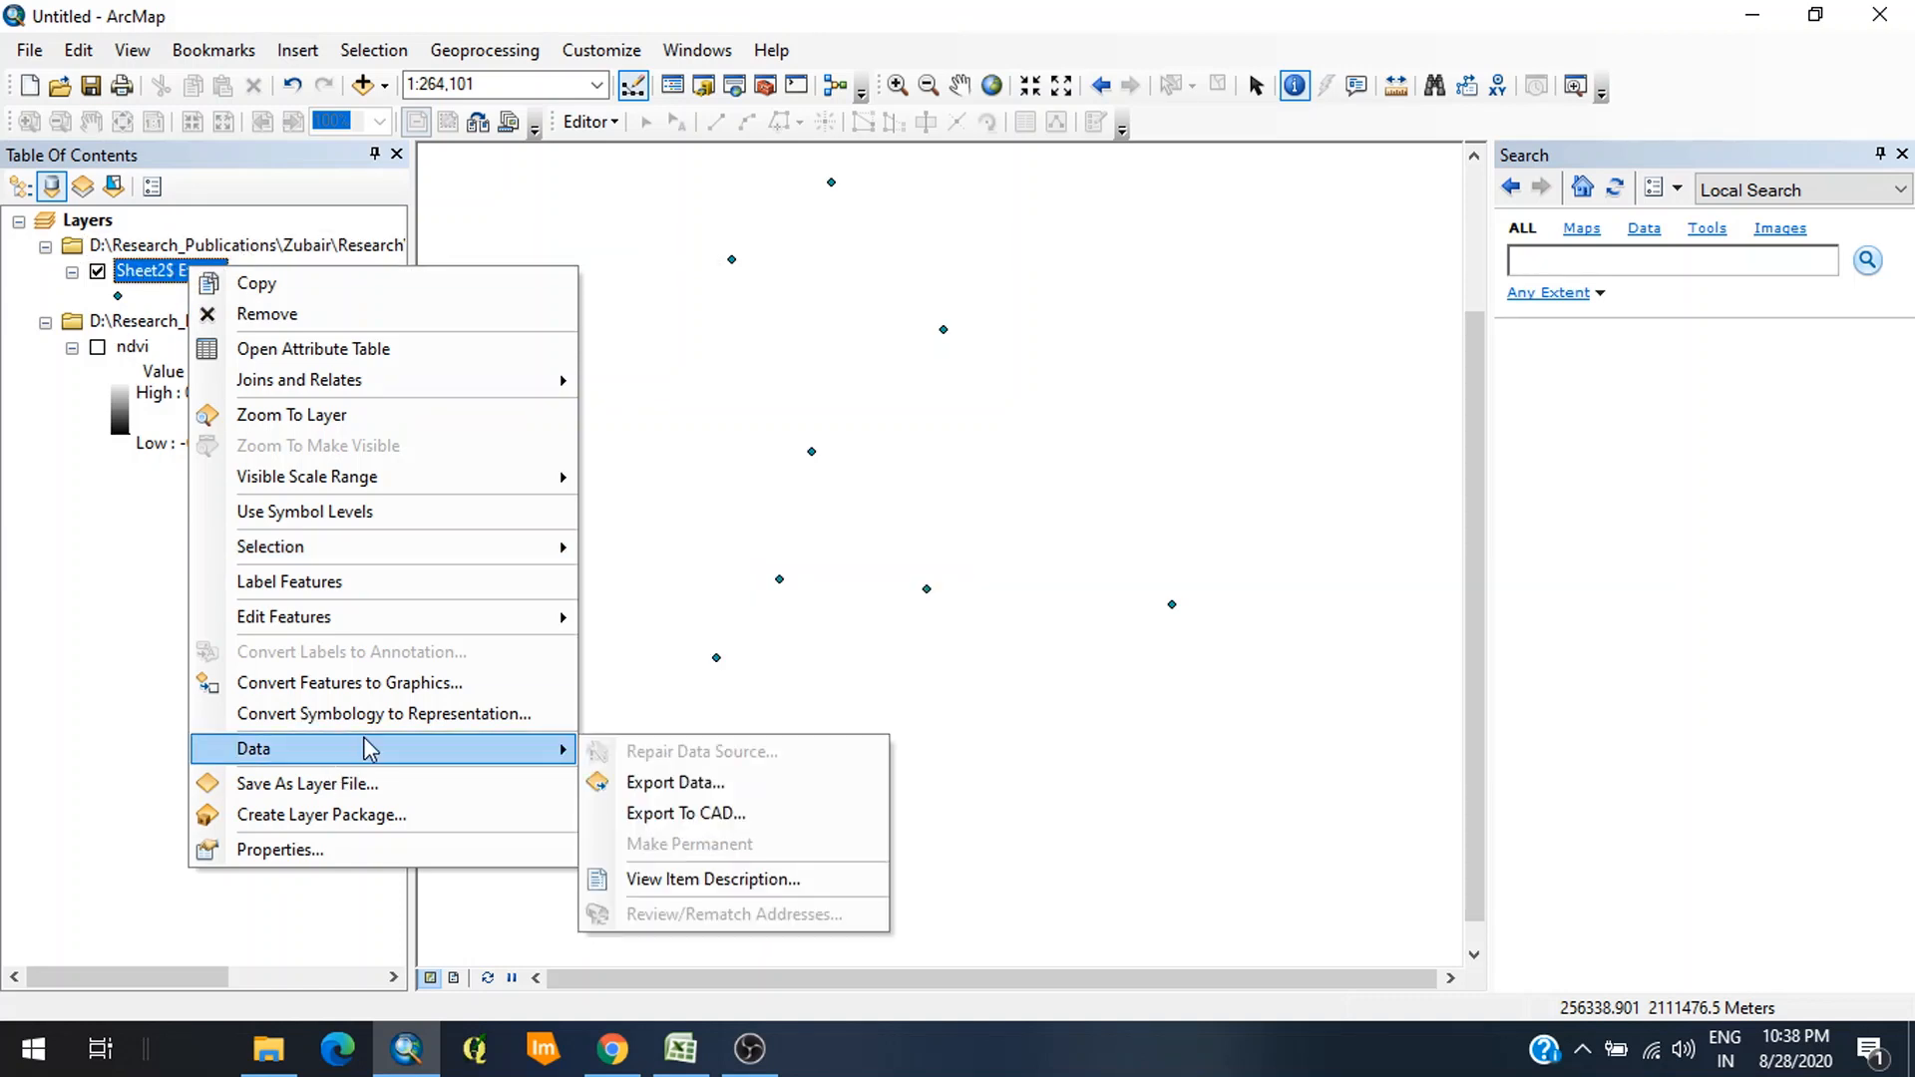
left_click(675, 784)
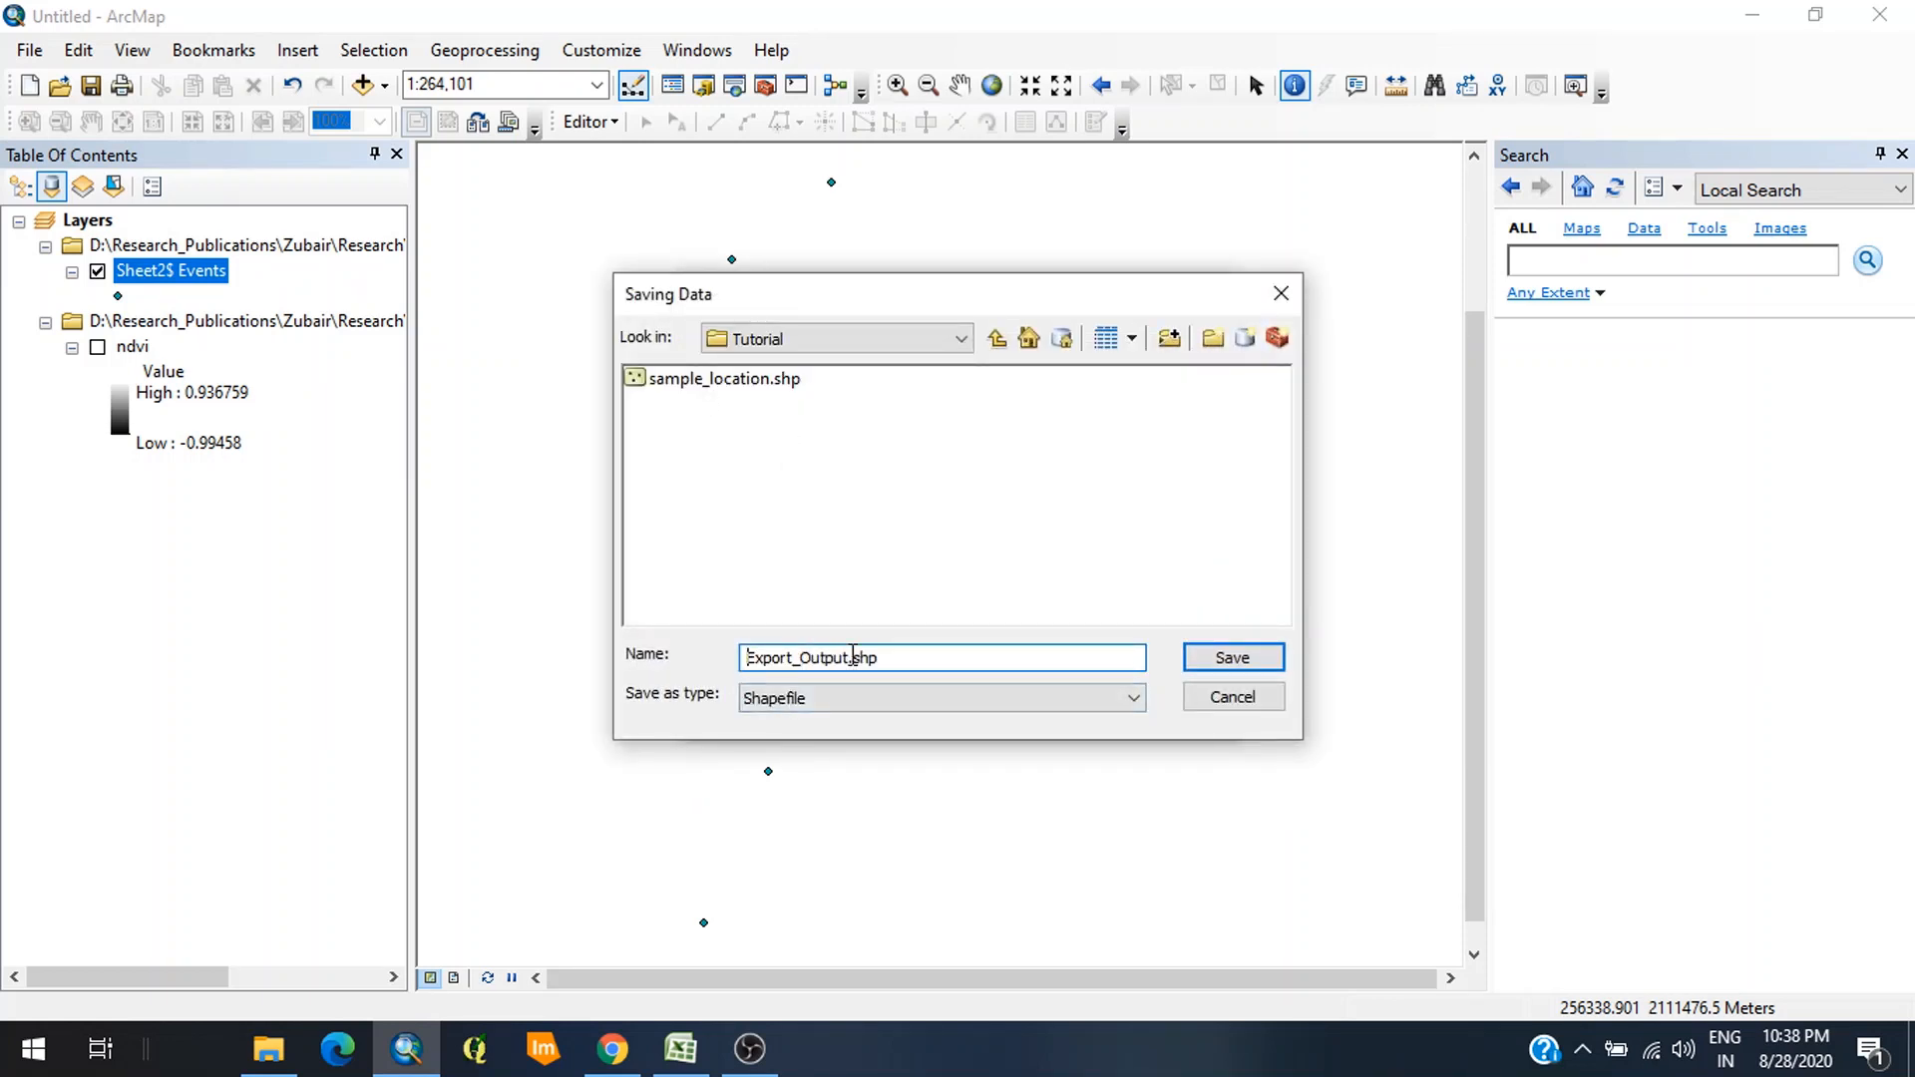
left_click_drag(848, 660, 715, 640)
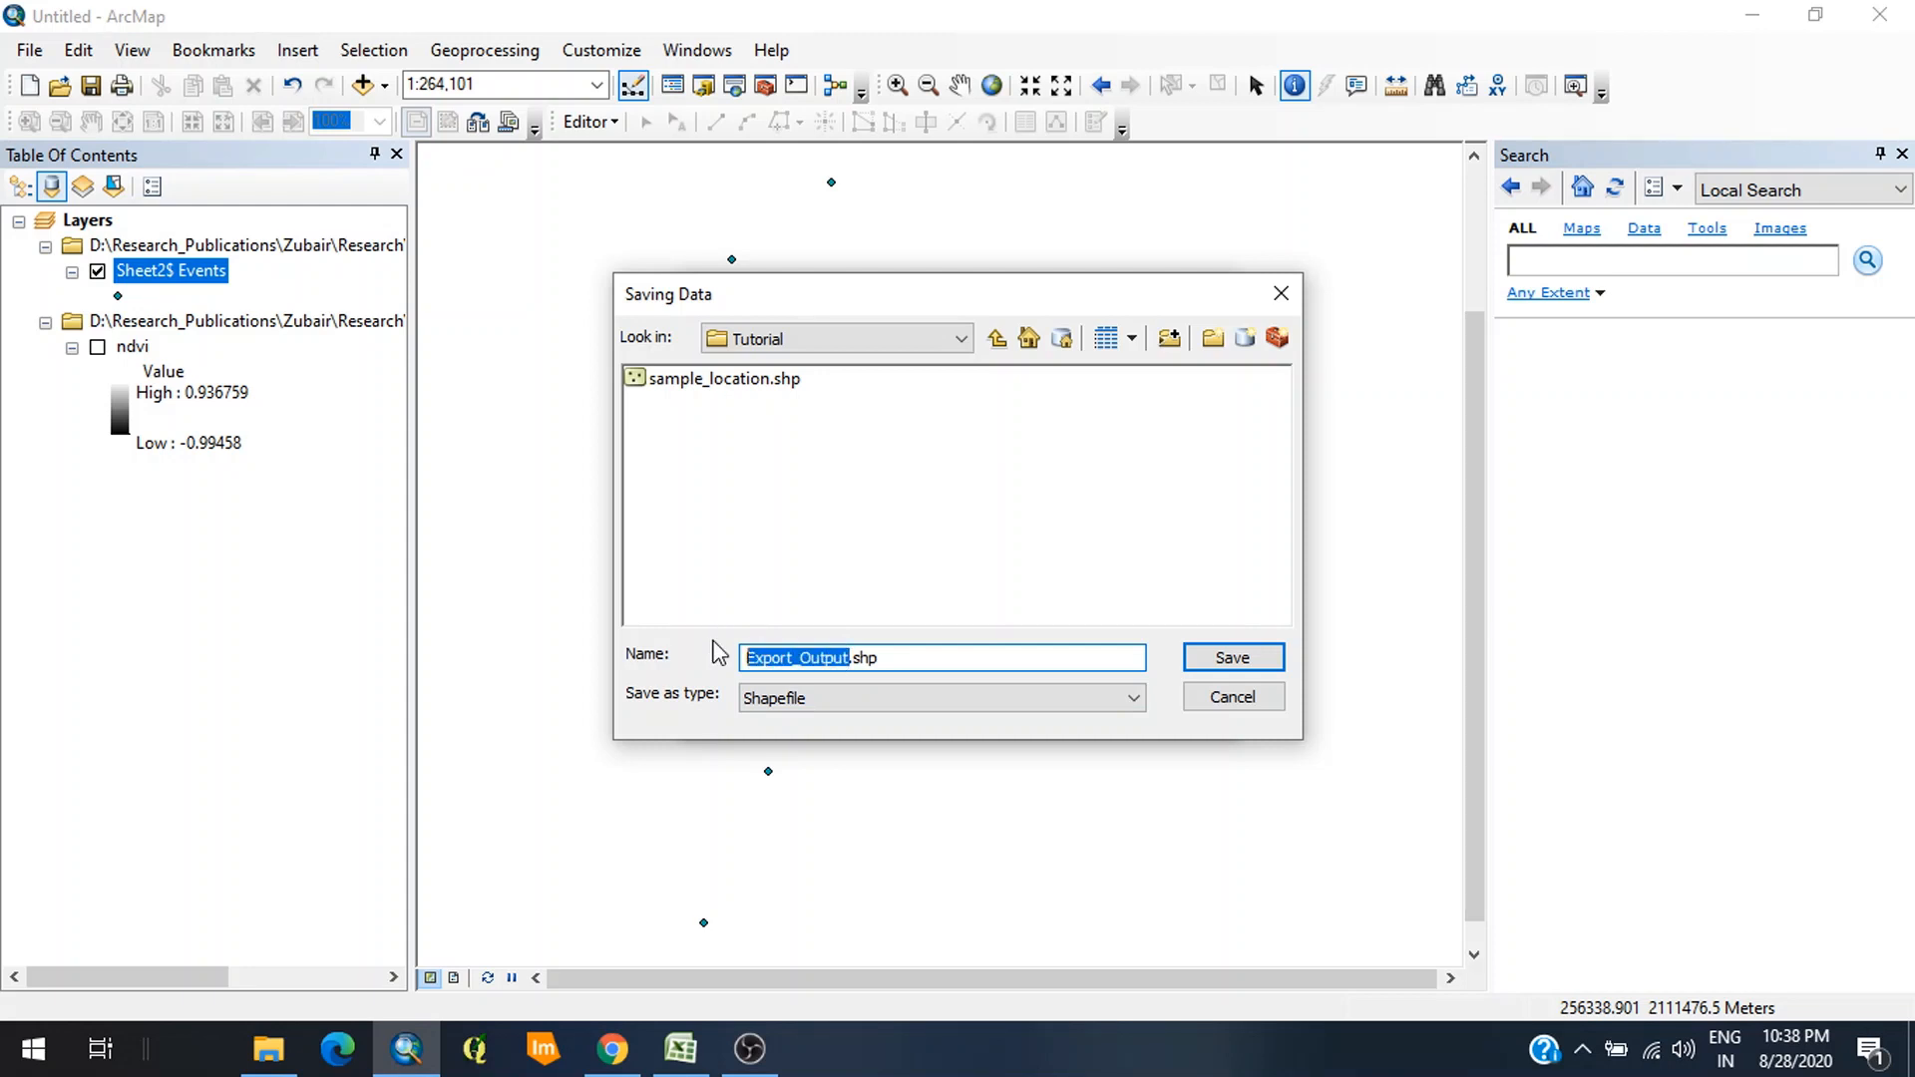
type("s_coordinates")
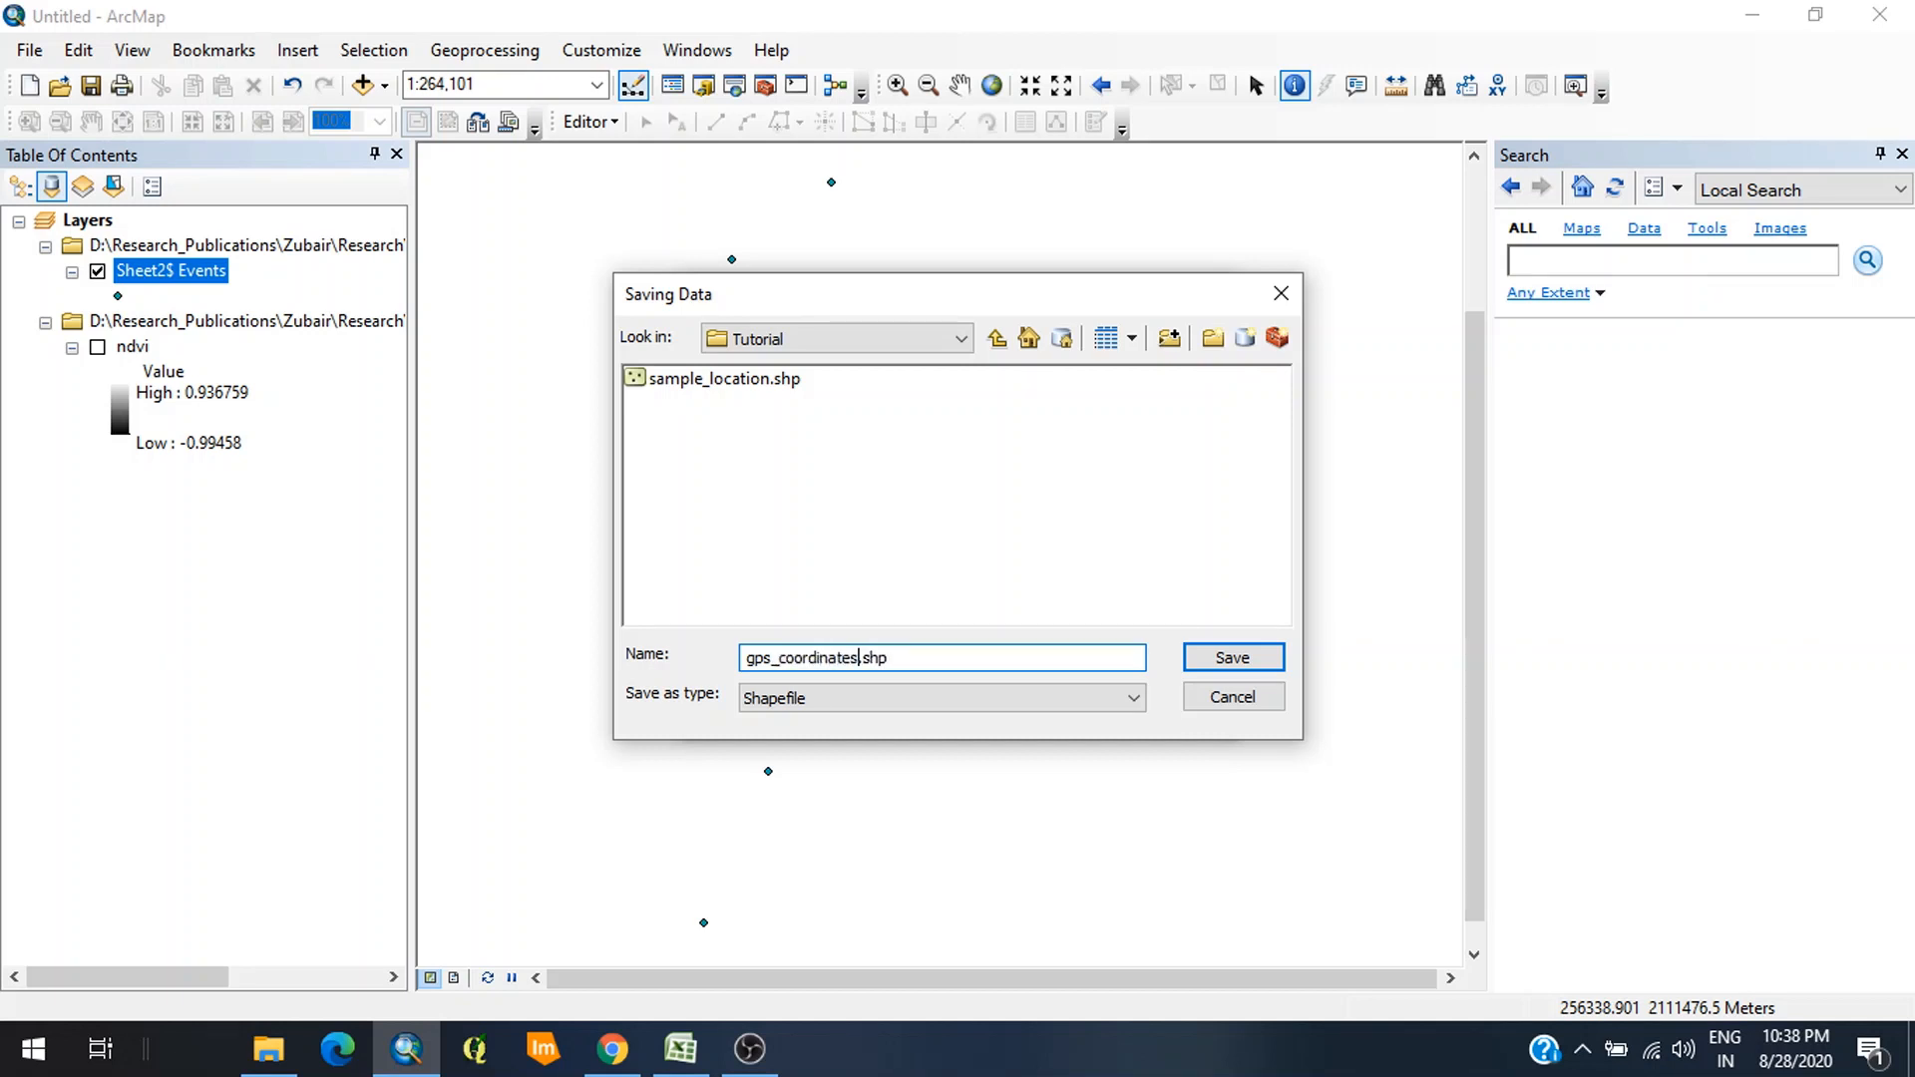
left_click(1280, 658)
left_click(1054, 714)
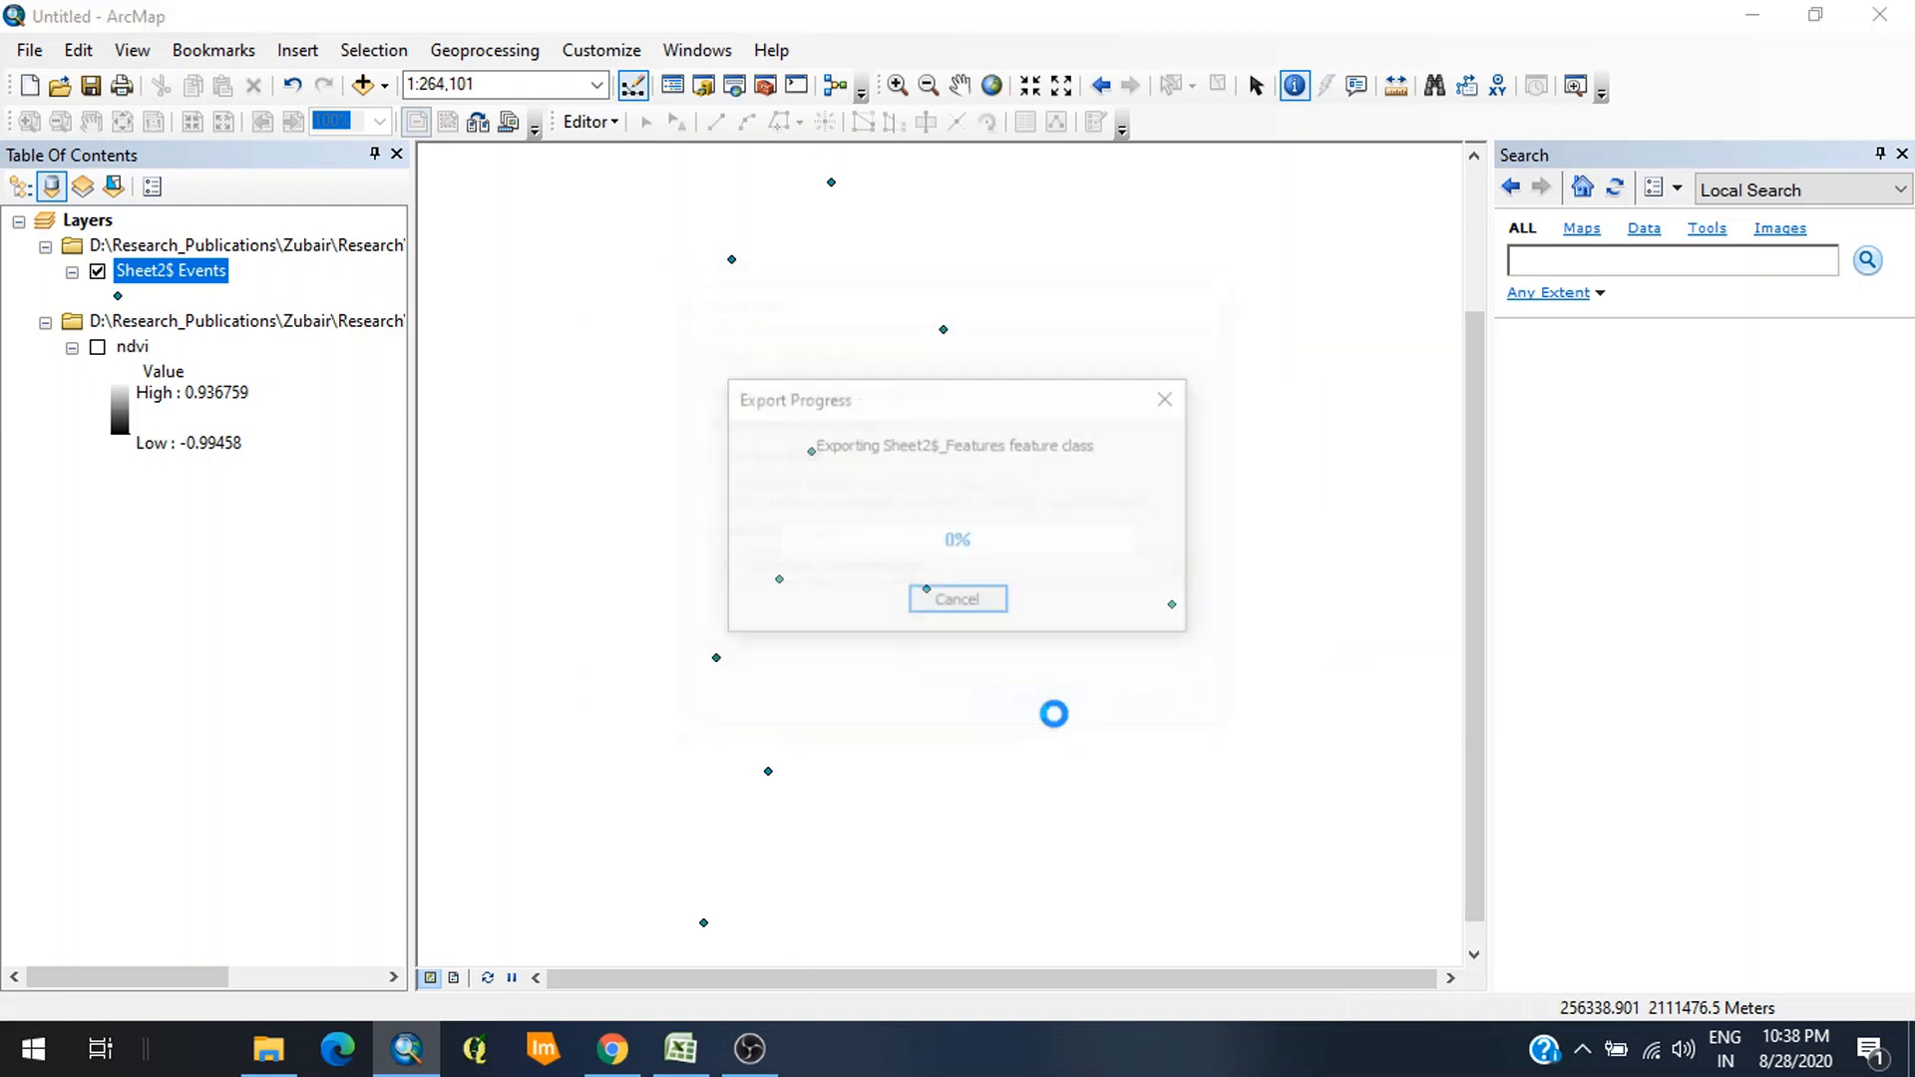
left_click(1062, 624)
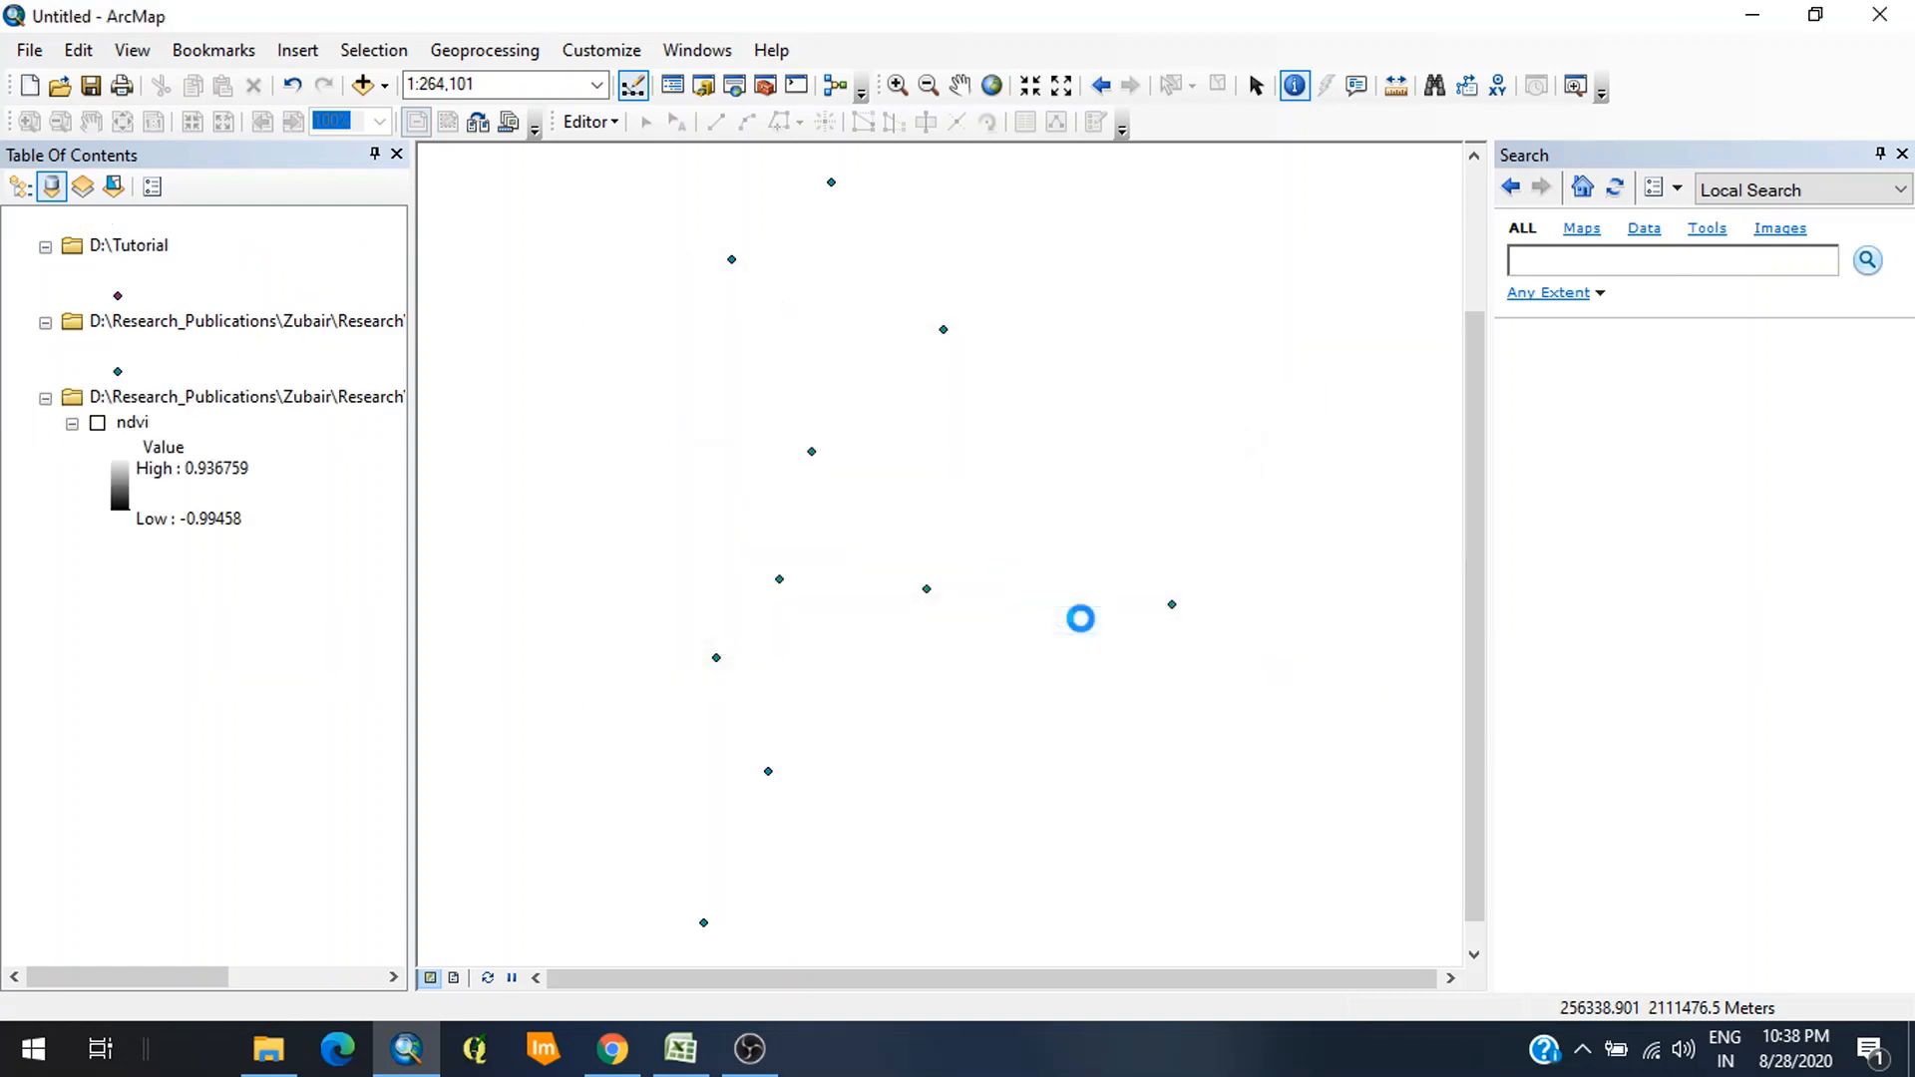
left_click(99, 347)
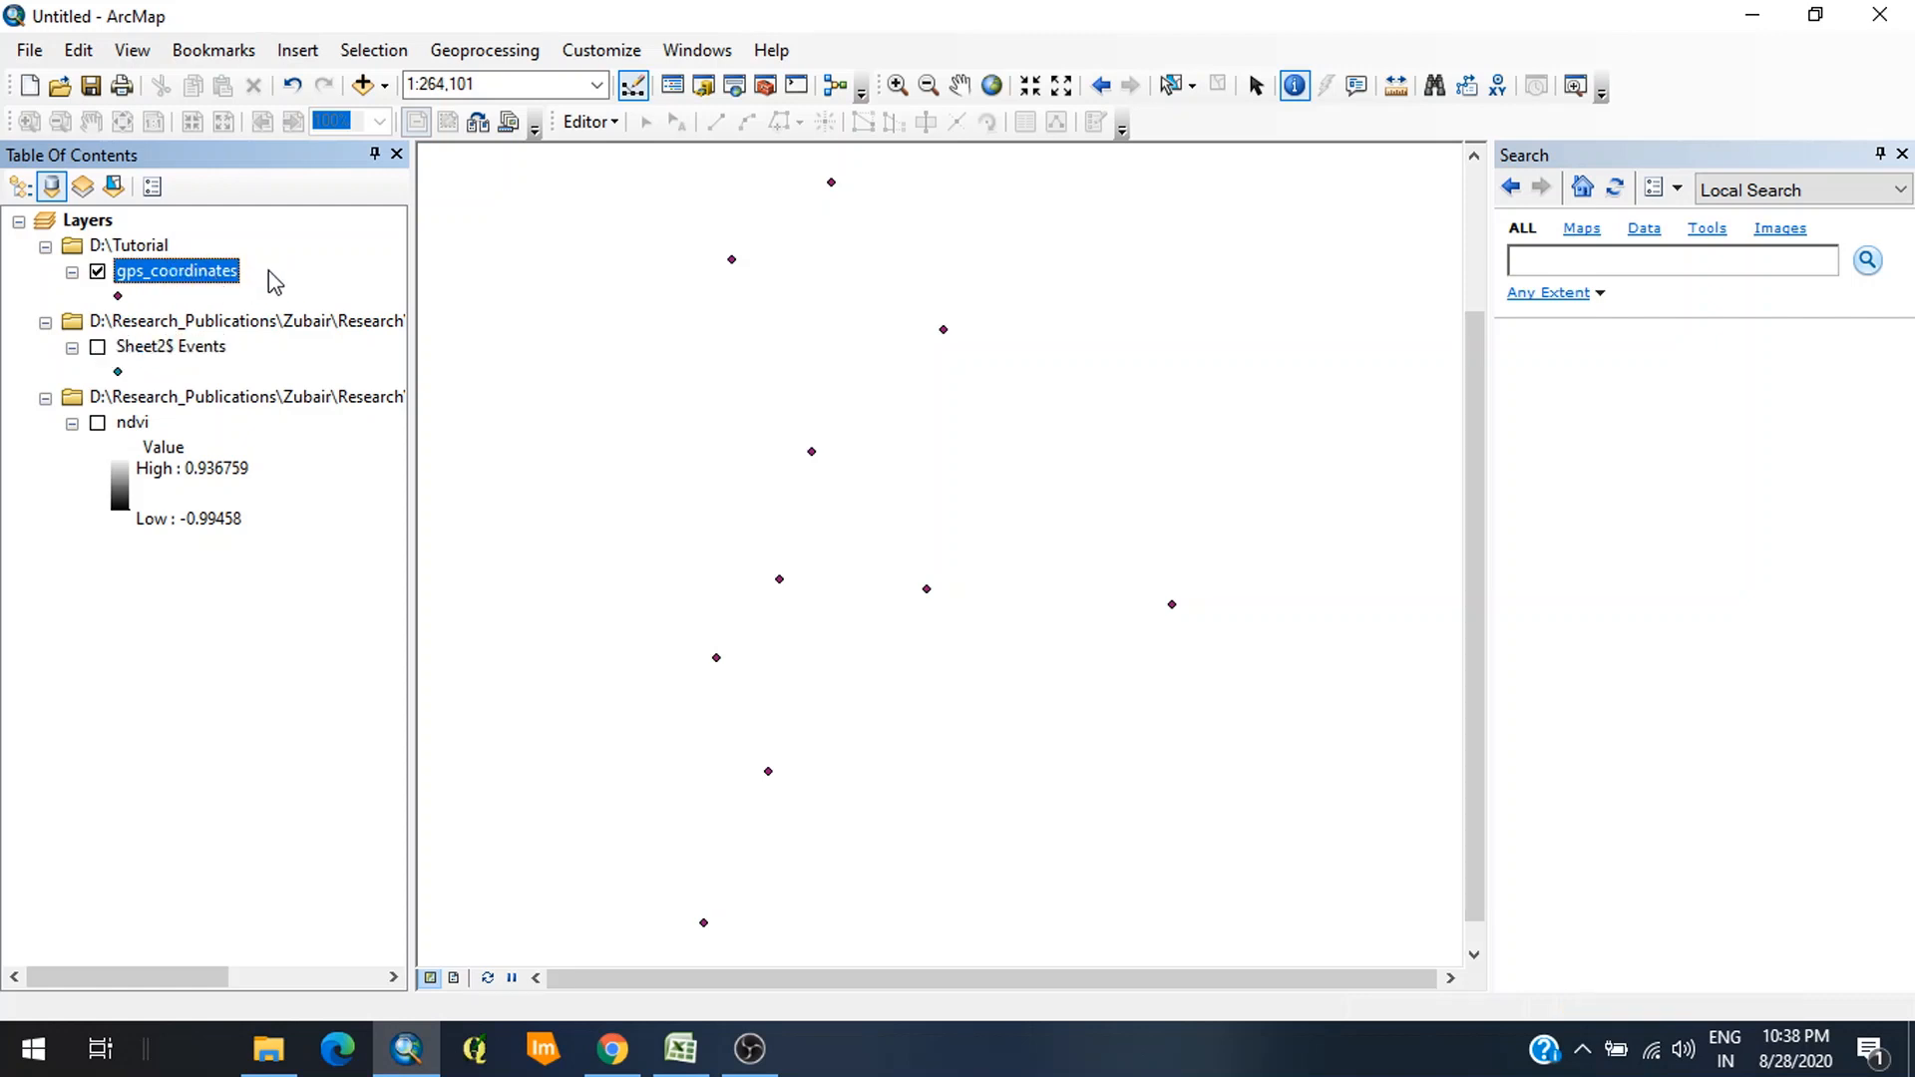
Step: Compare the attribute table of gps_coordinates with the coordinates and sampling locations in the Excel sheet, and close the table
right_click(225, 286)
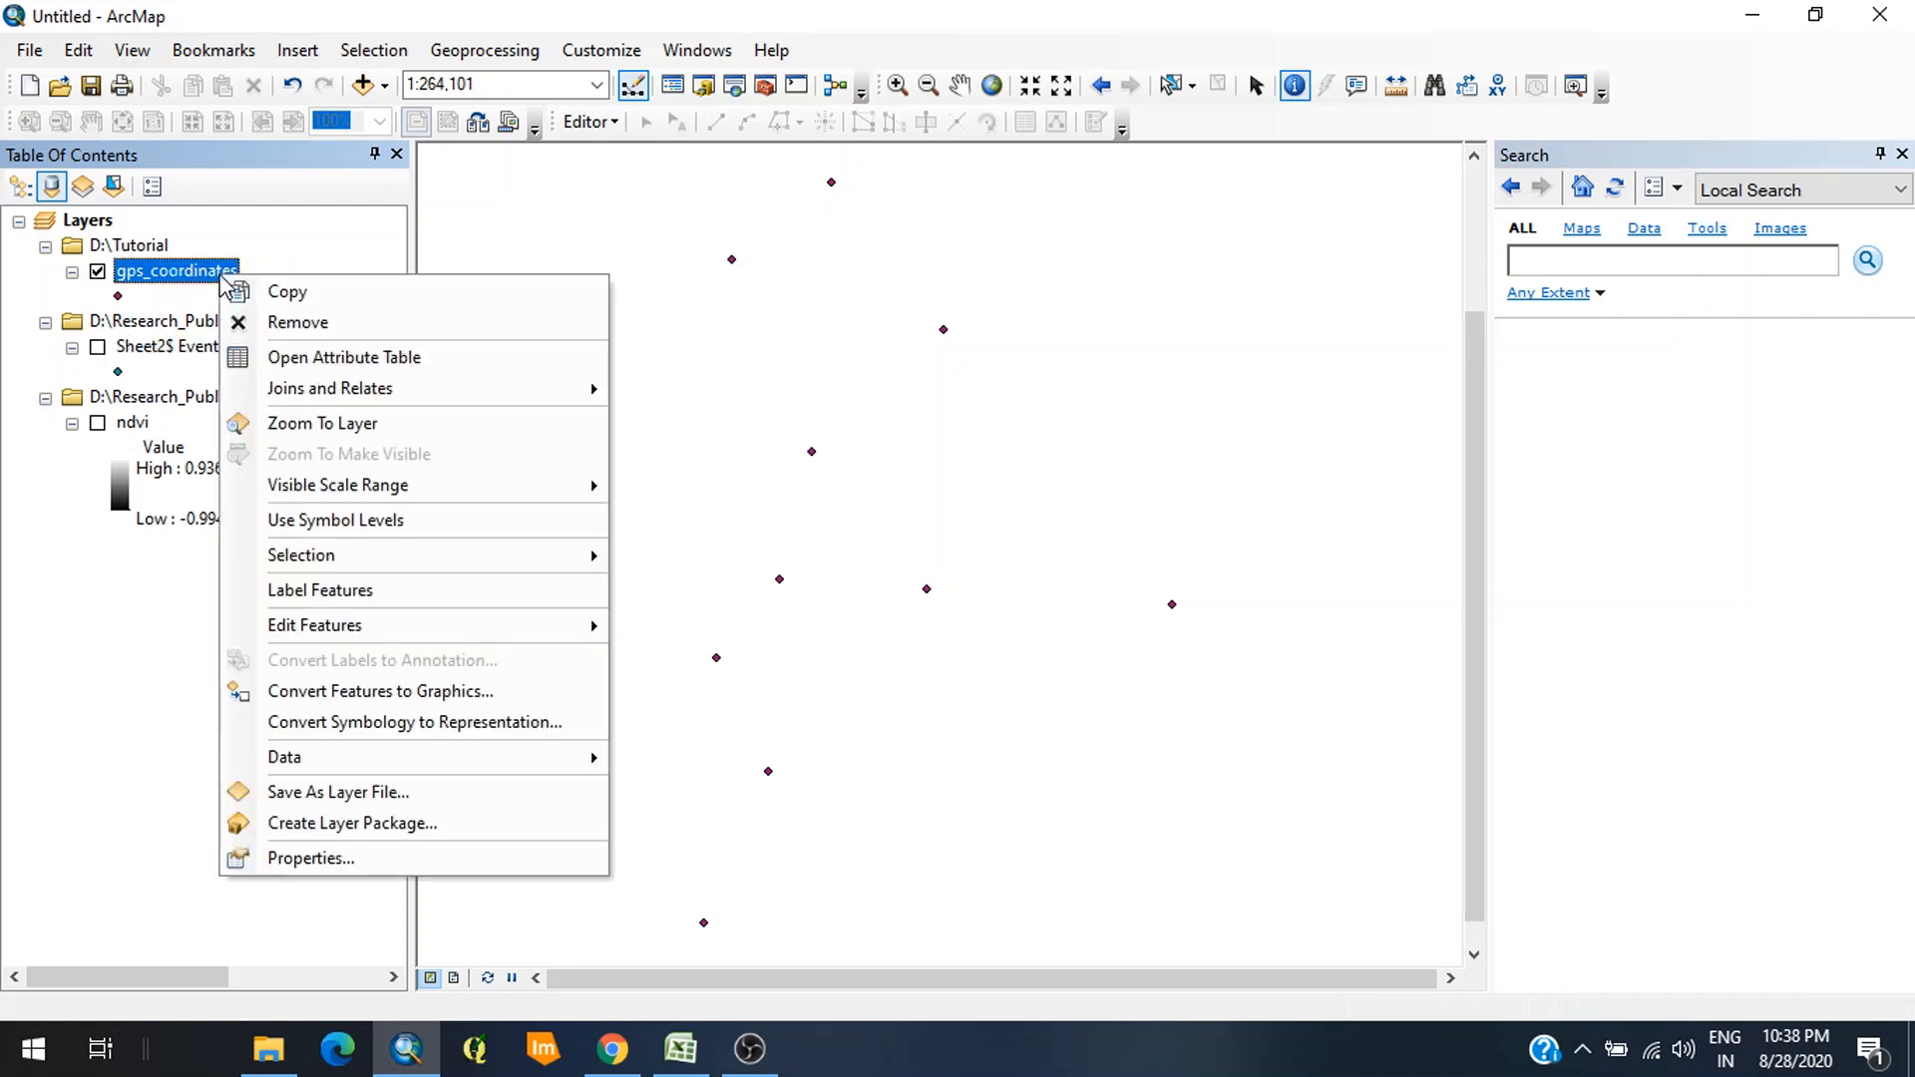
left_click(365, 359)
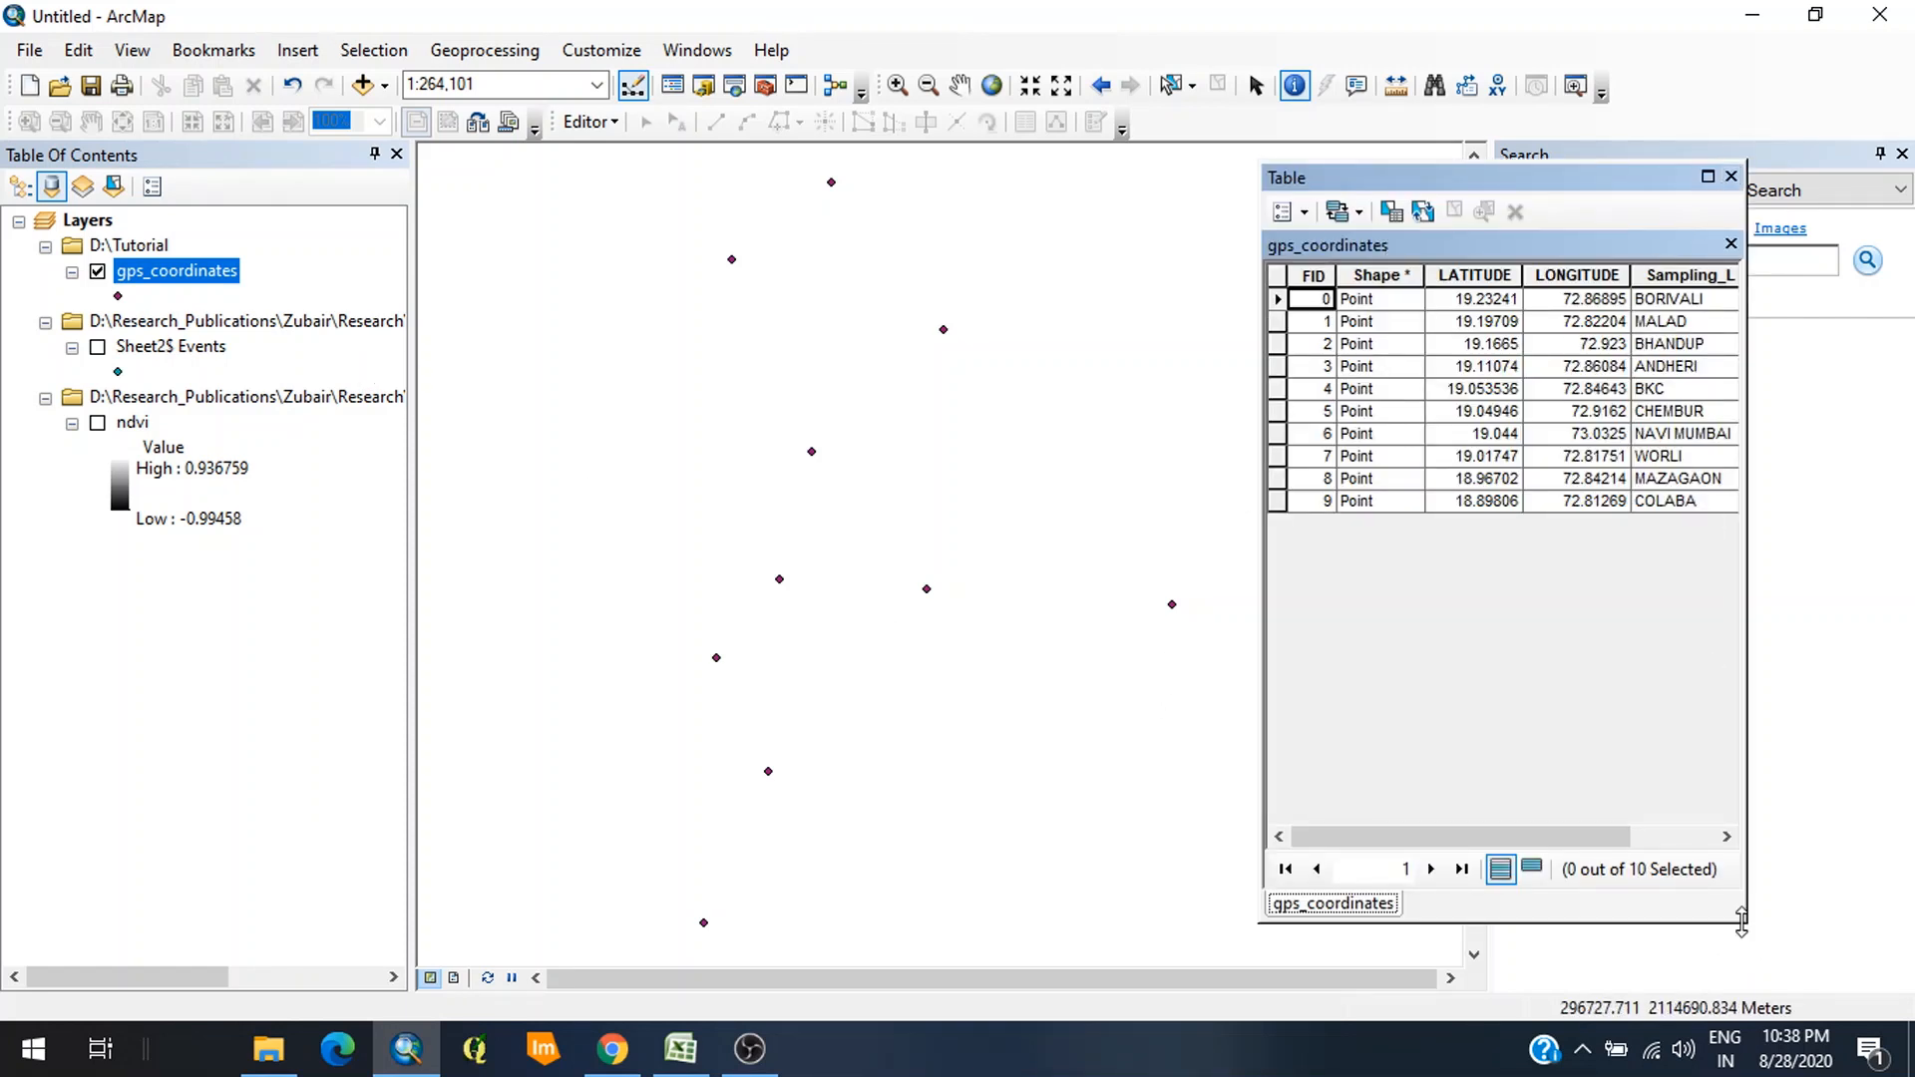
left_click_drag(1747, 918, 1861, 921)
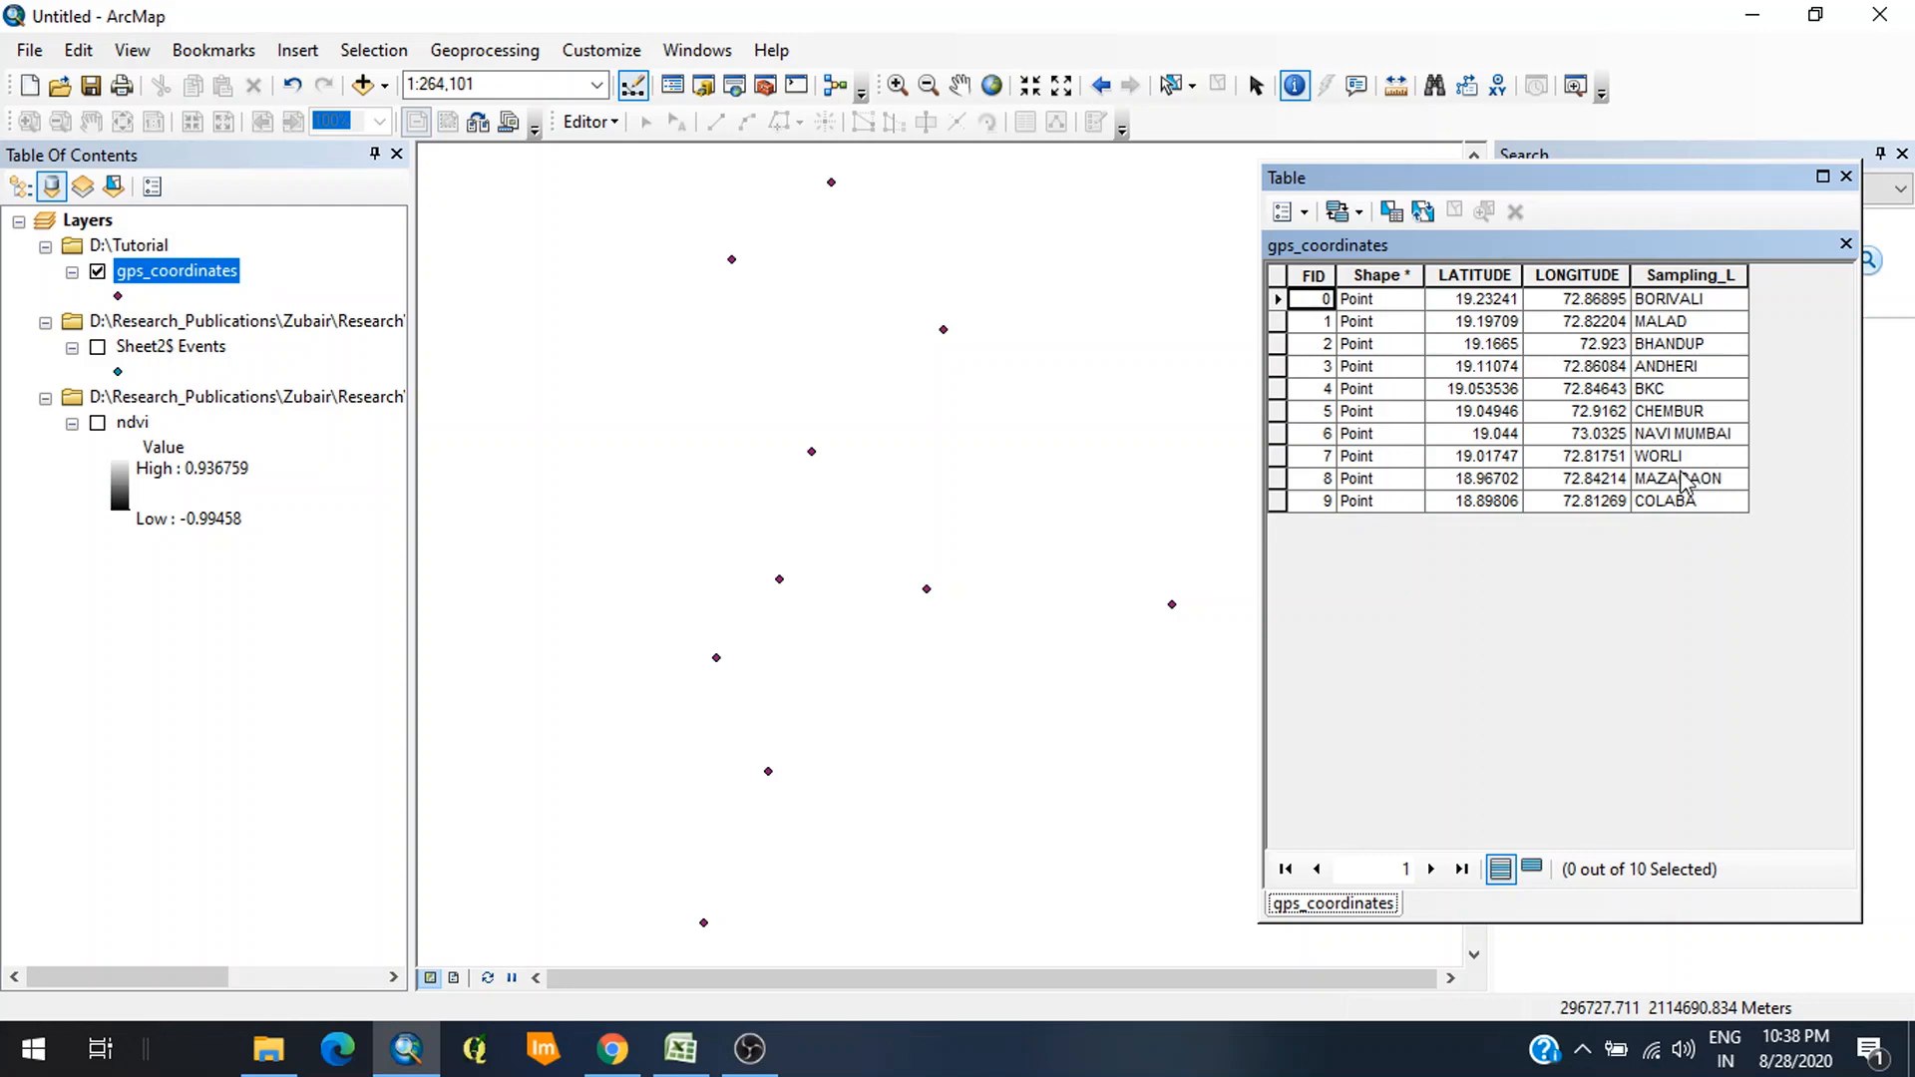
left_click(680, 1048)
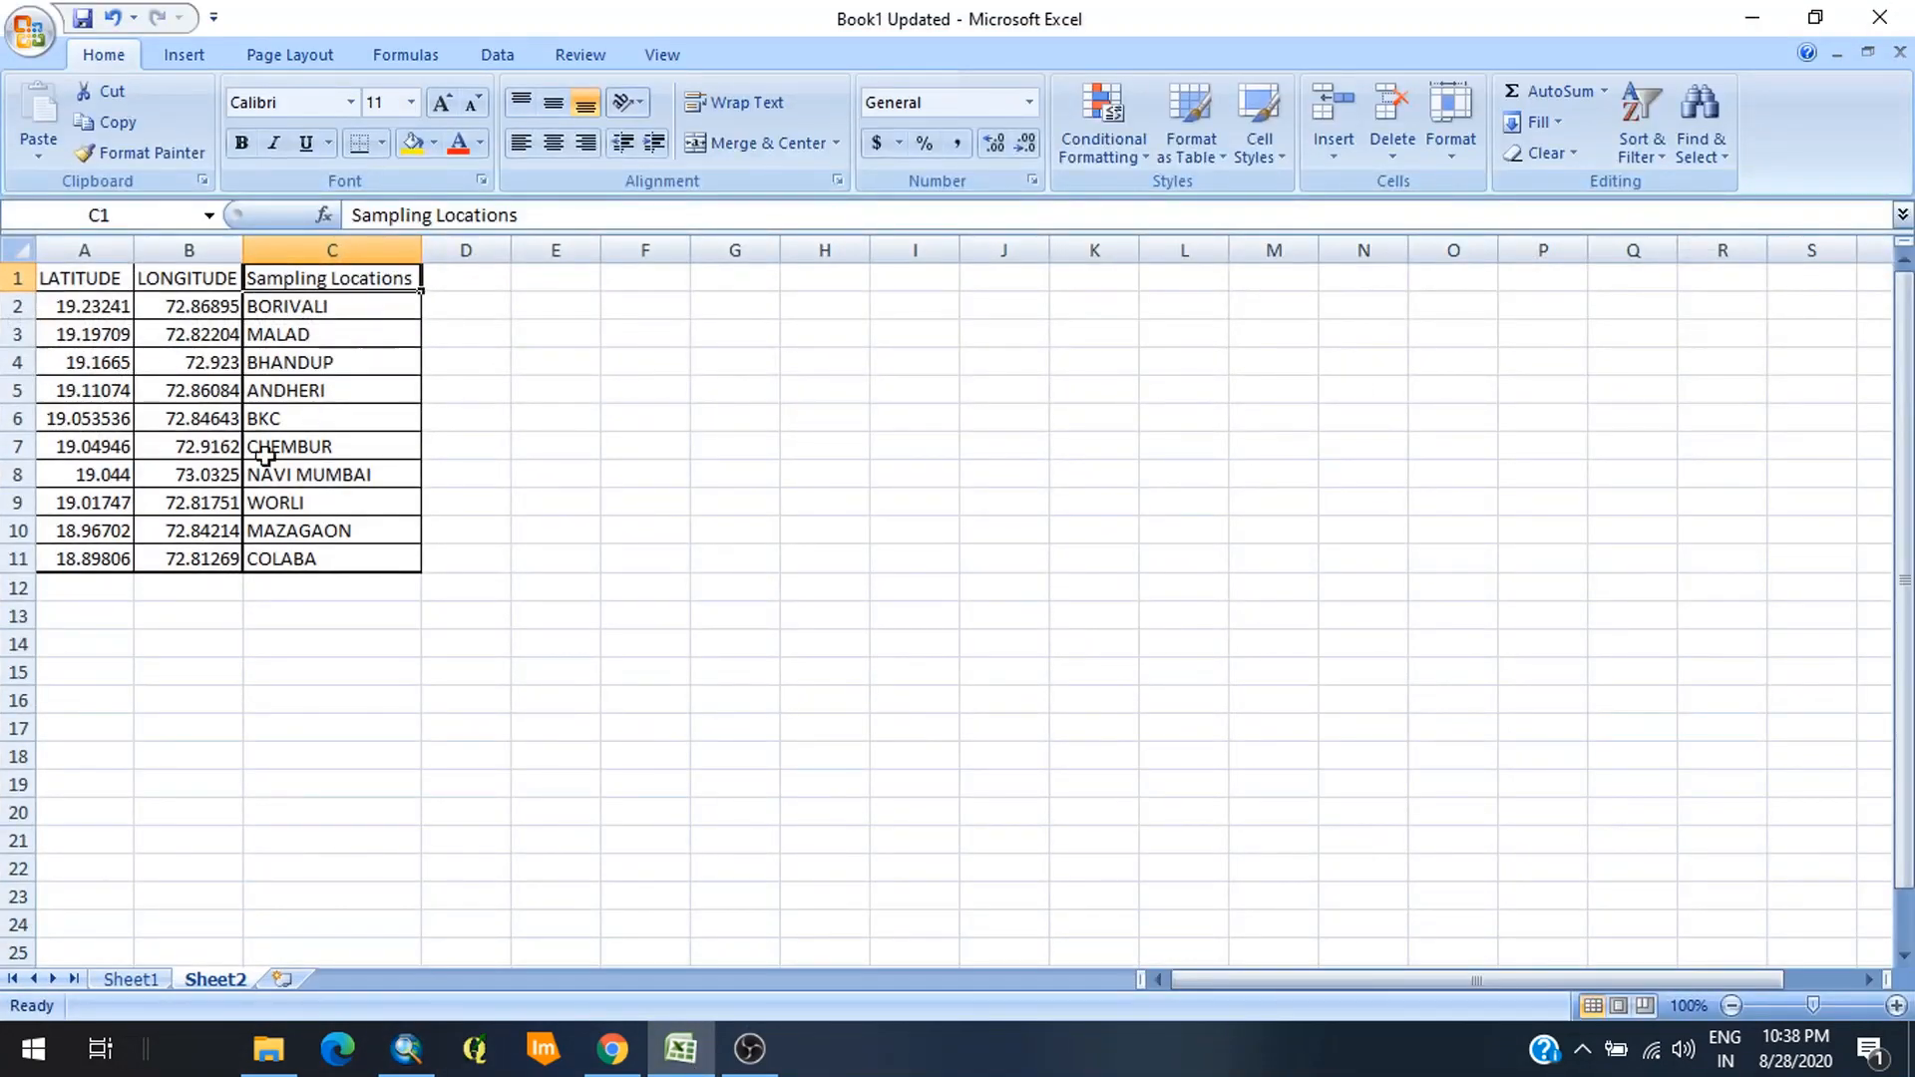
left_click(1753, 18)
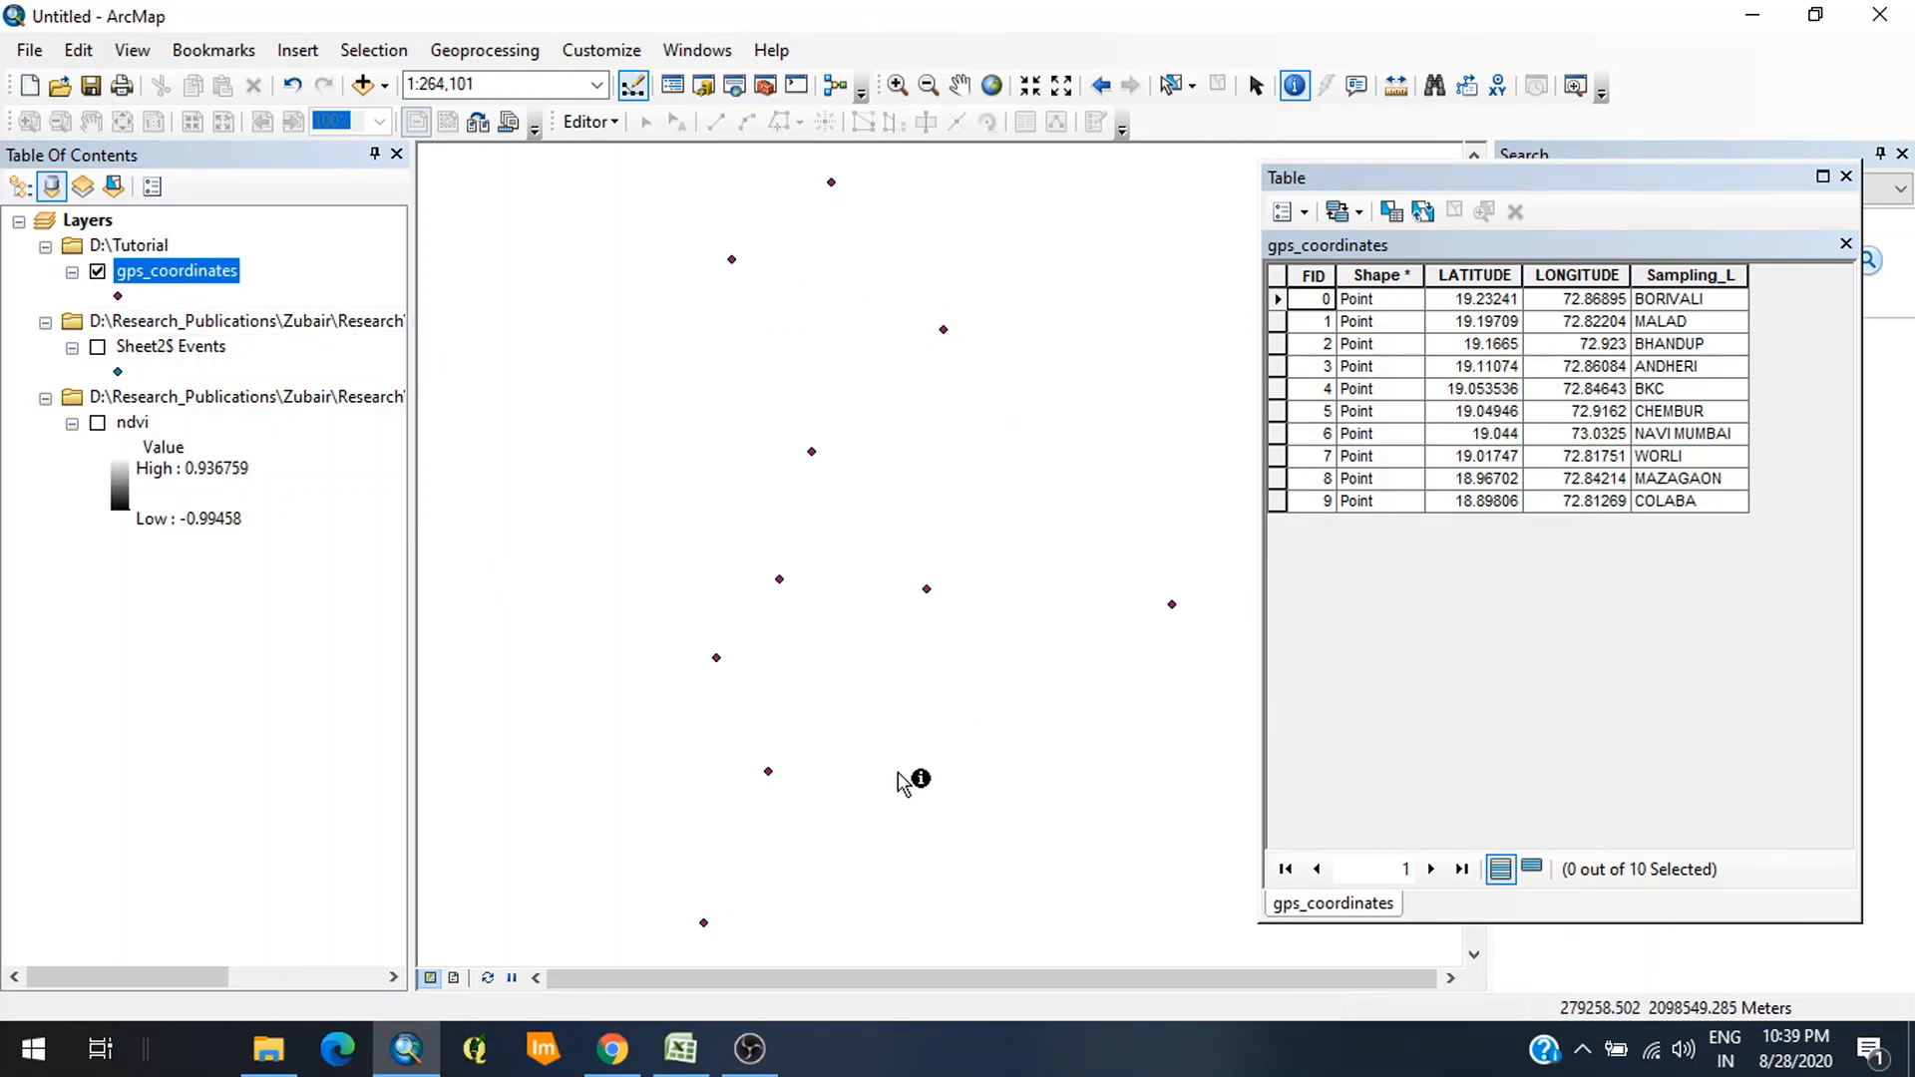
left_click(1846, 176)
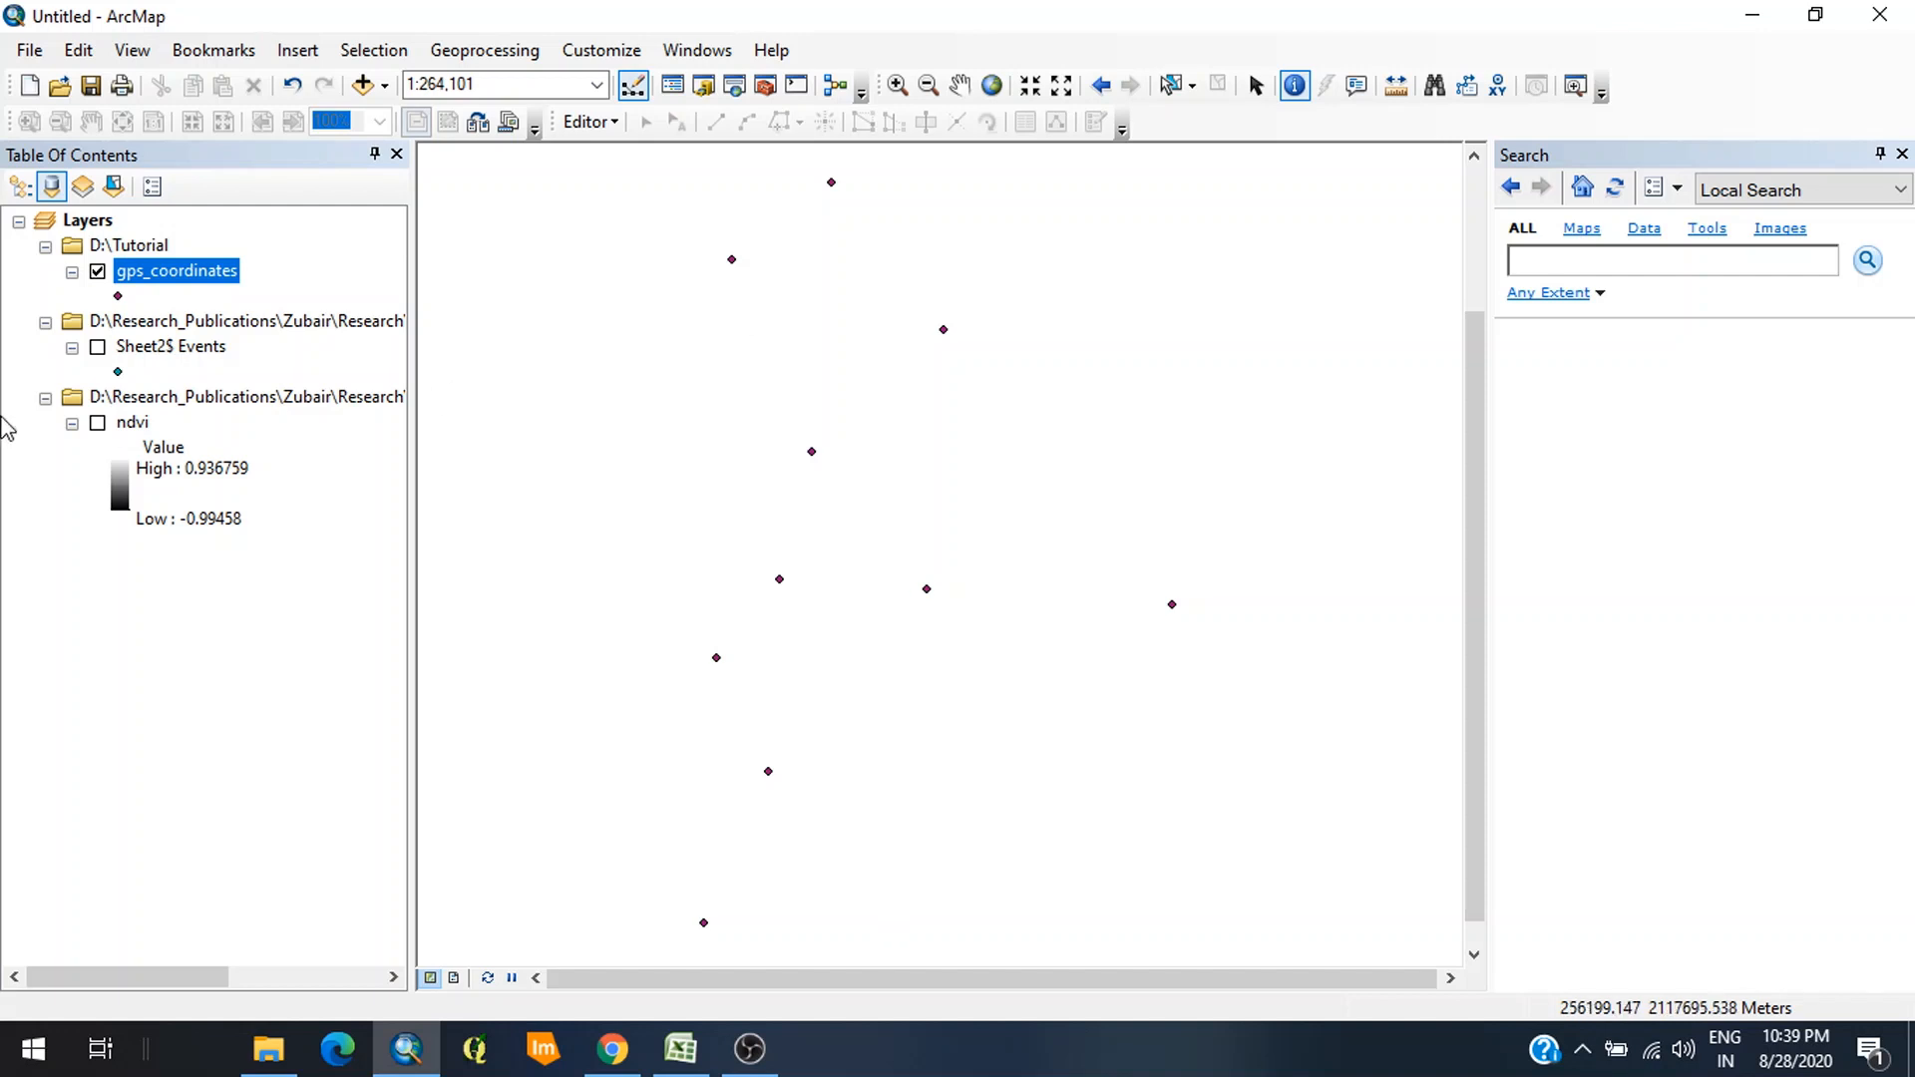
Step: Change the gps_coordinates point symbol to green with a size of 5
left_click(117, 296)
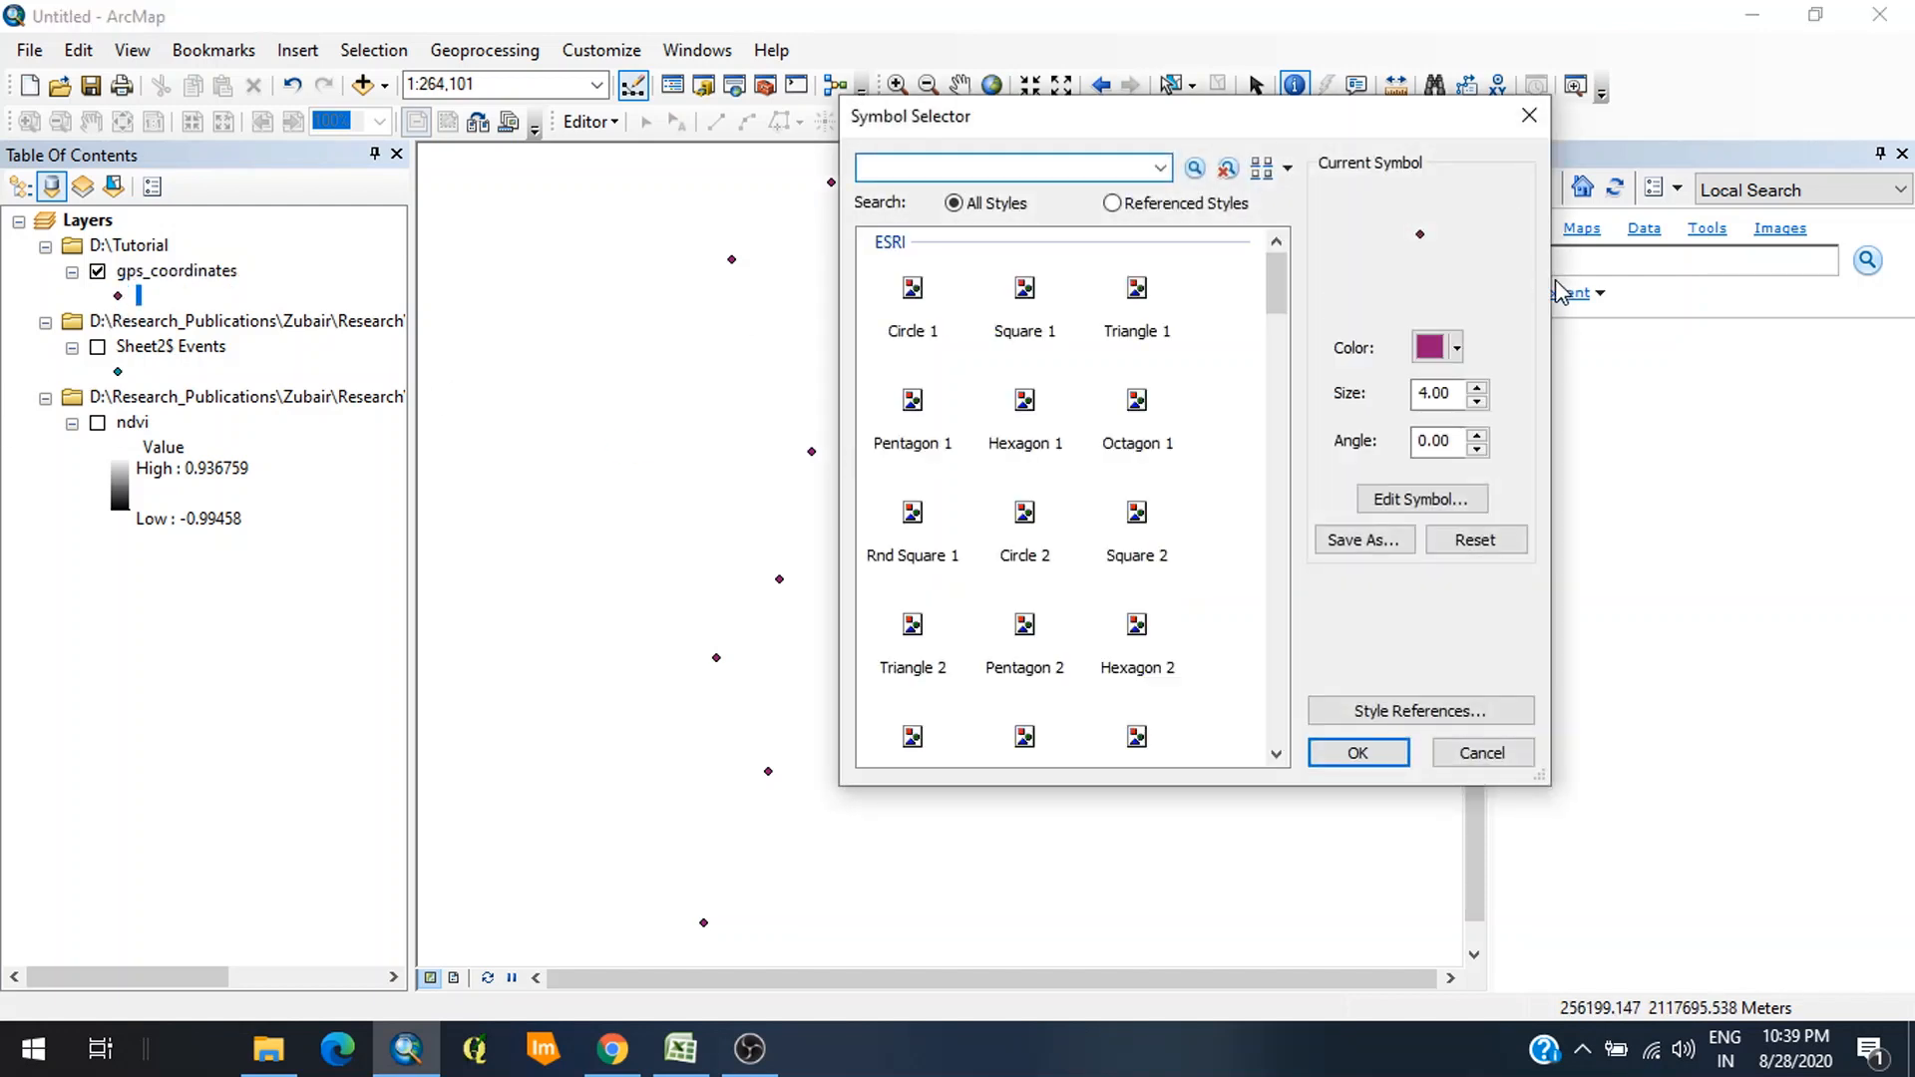
left_click(1458, 349)
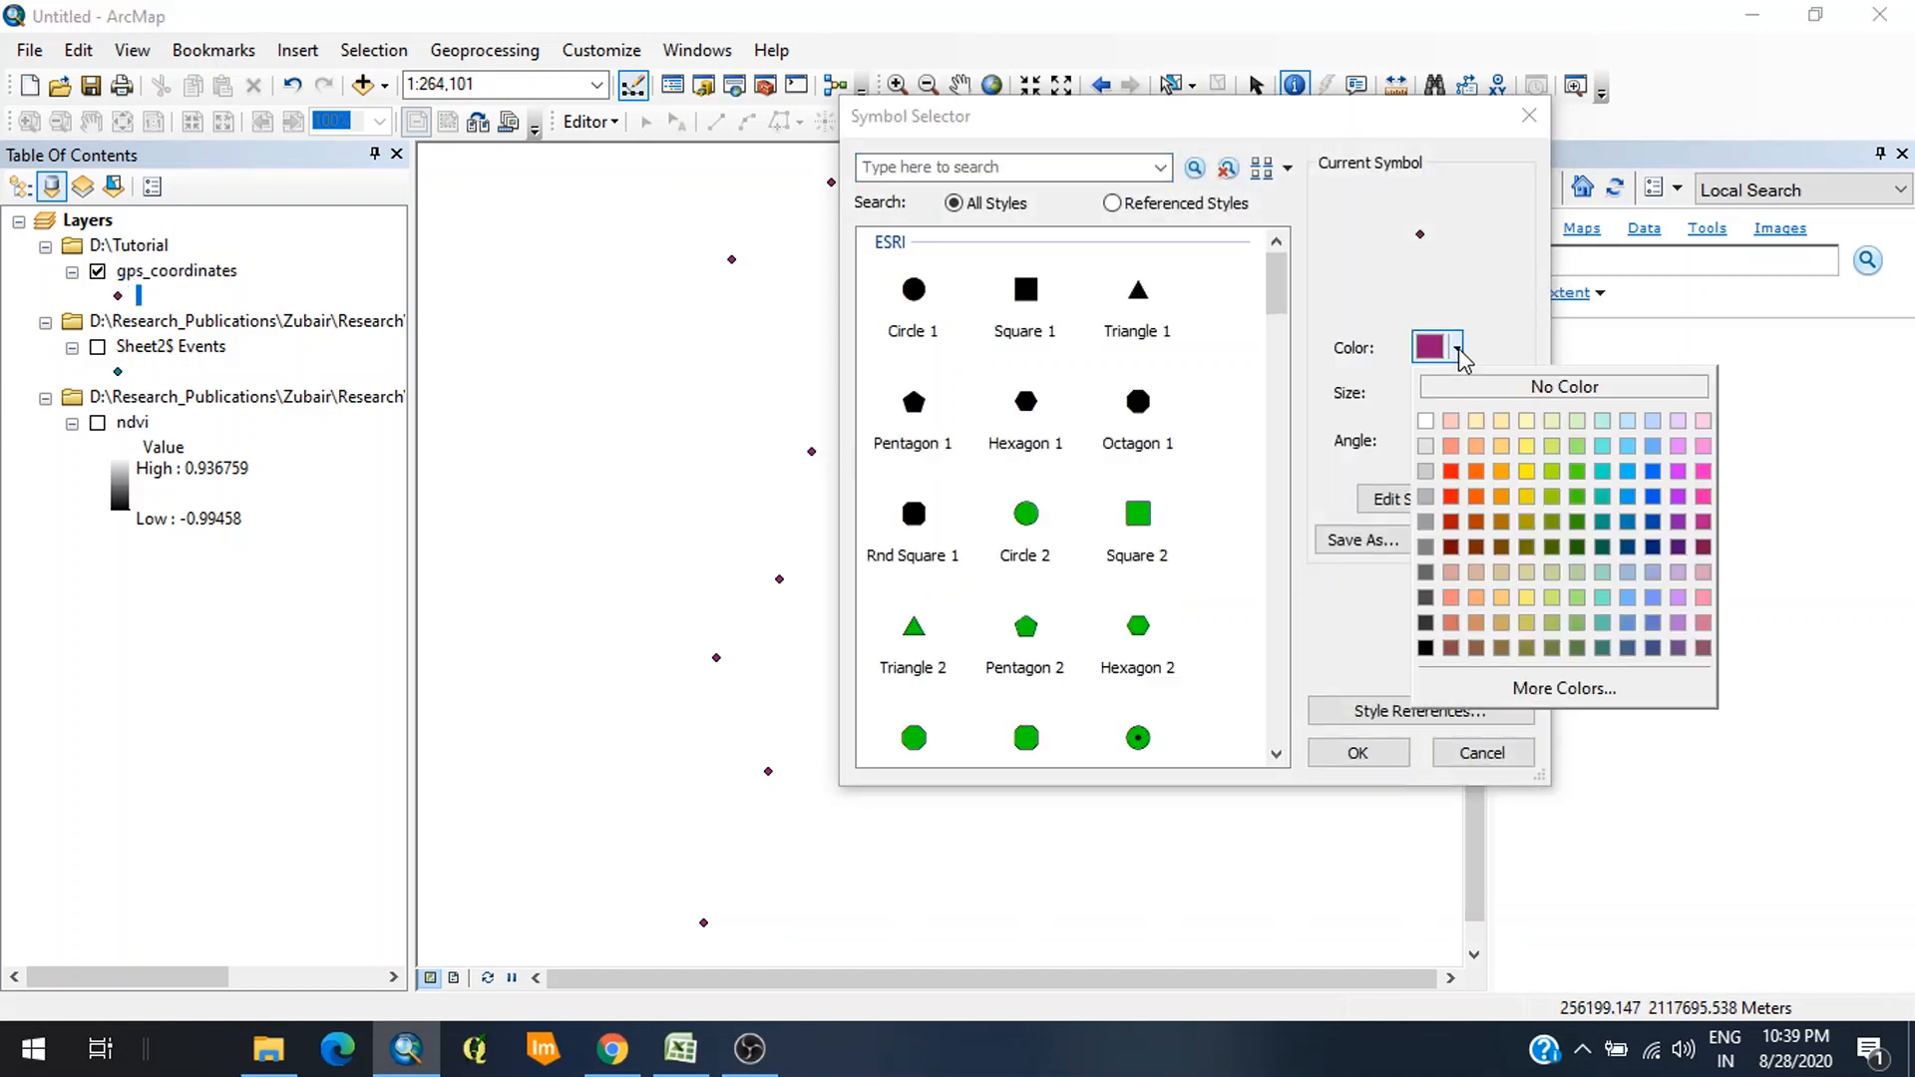
left_click(1578, 471)
left_click(1478, 388)
left_click(1478, 388)
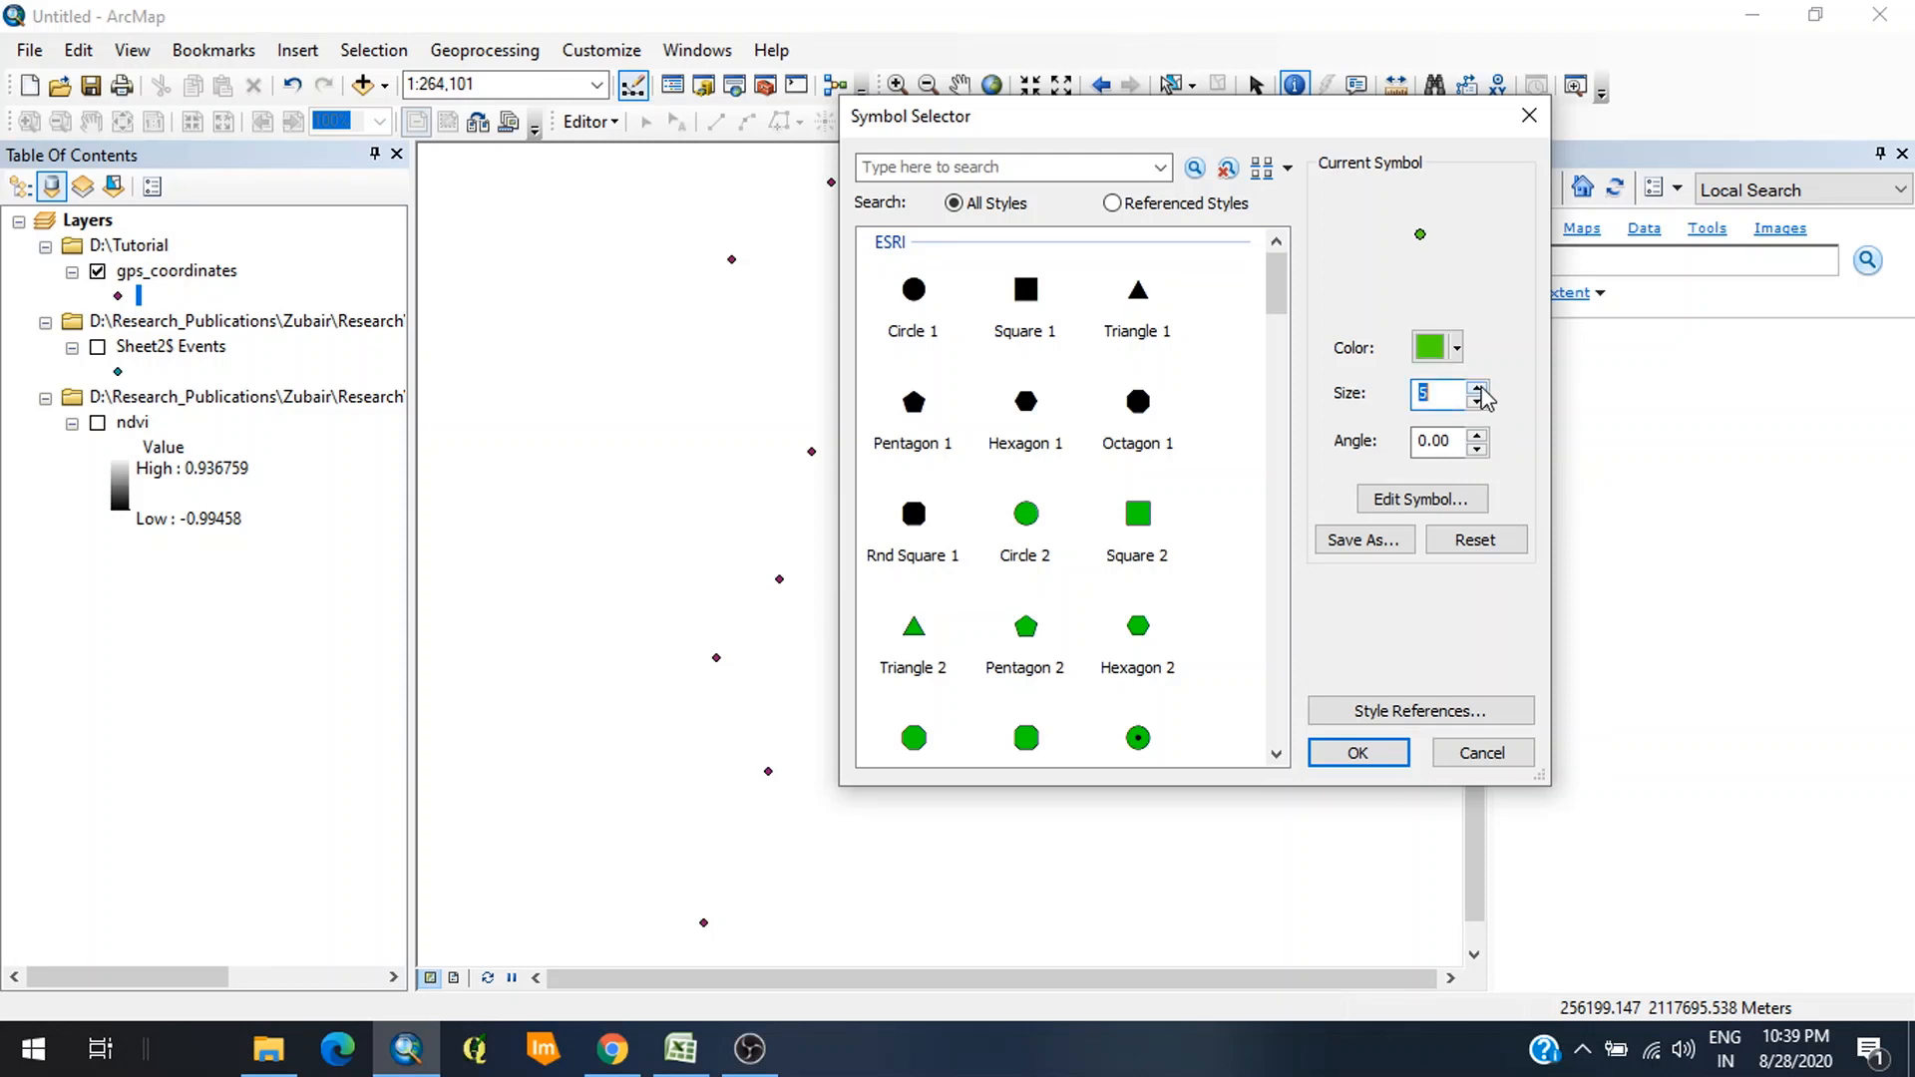
left_click(1360, 754)
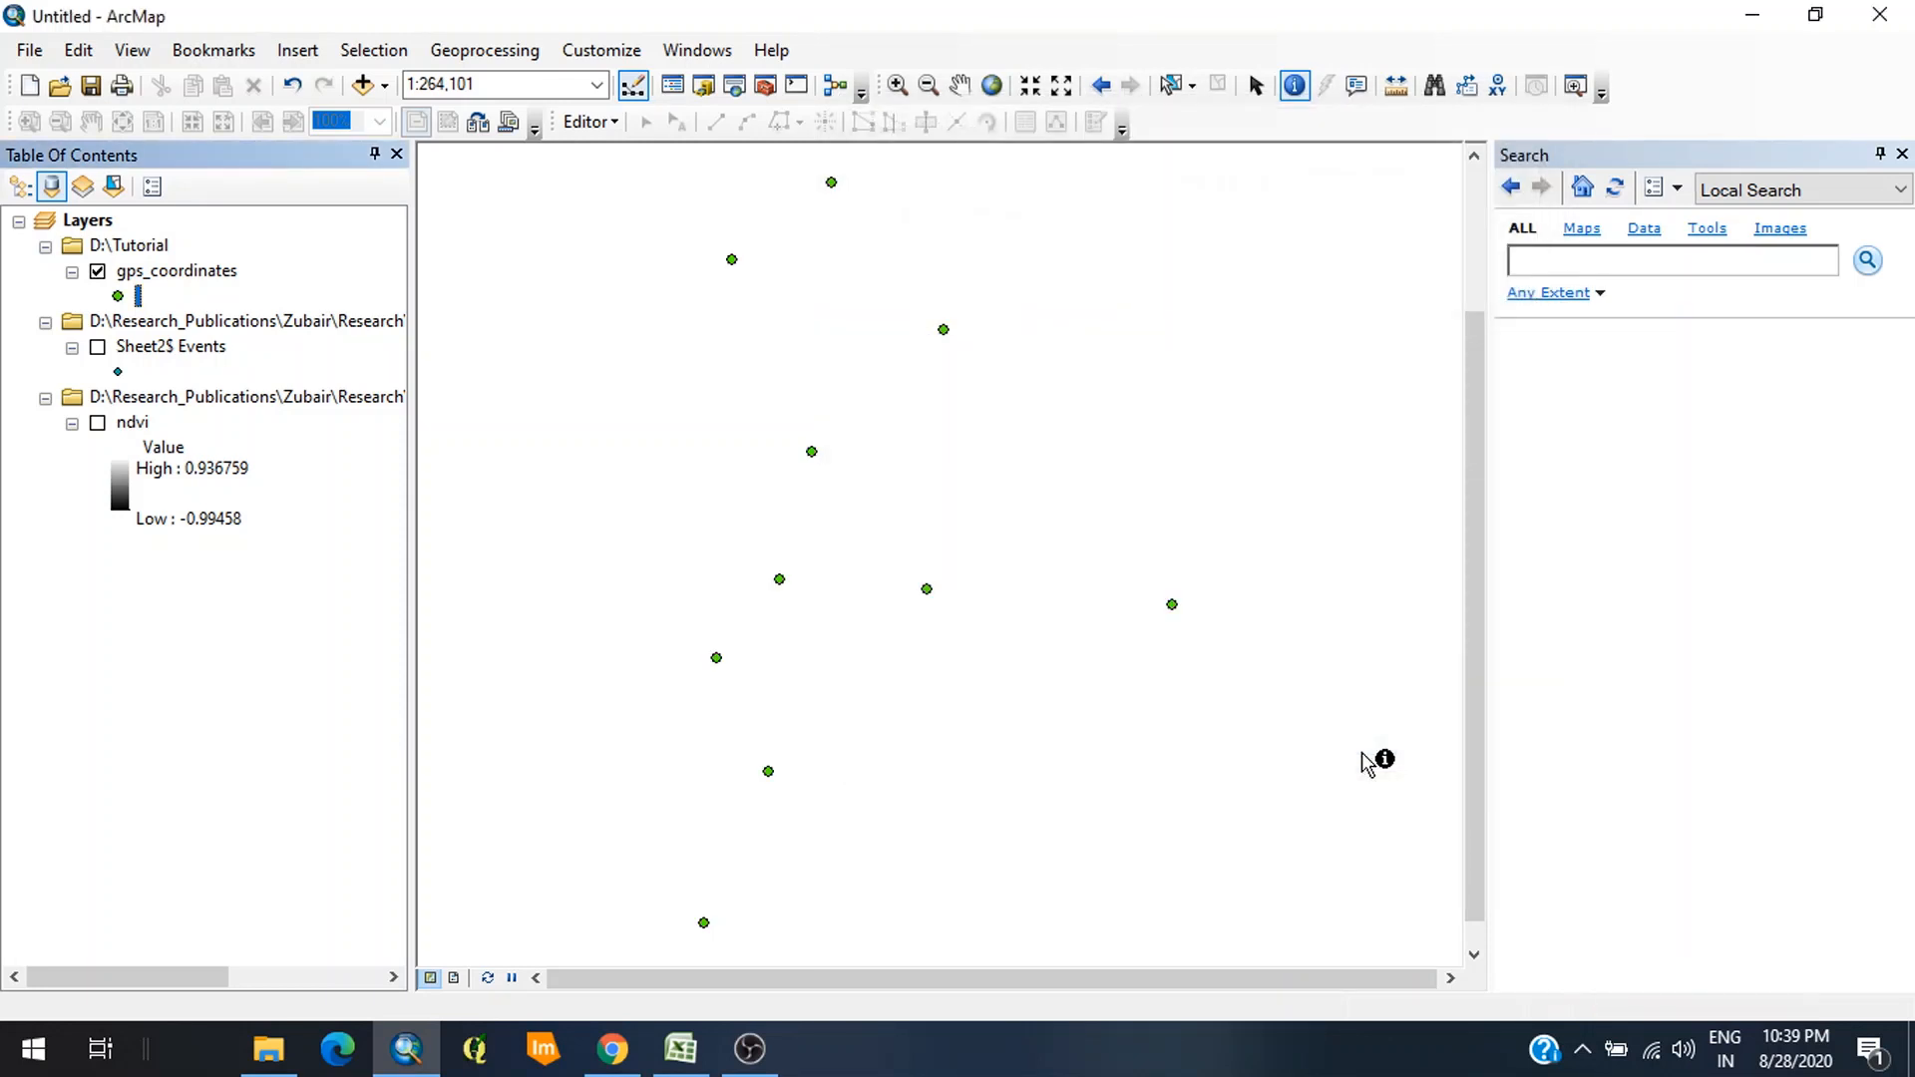
Step: Add the Imagery basemap beneath the sampling points
left_click(383, 87)
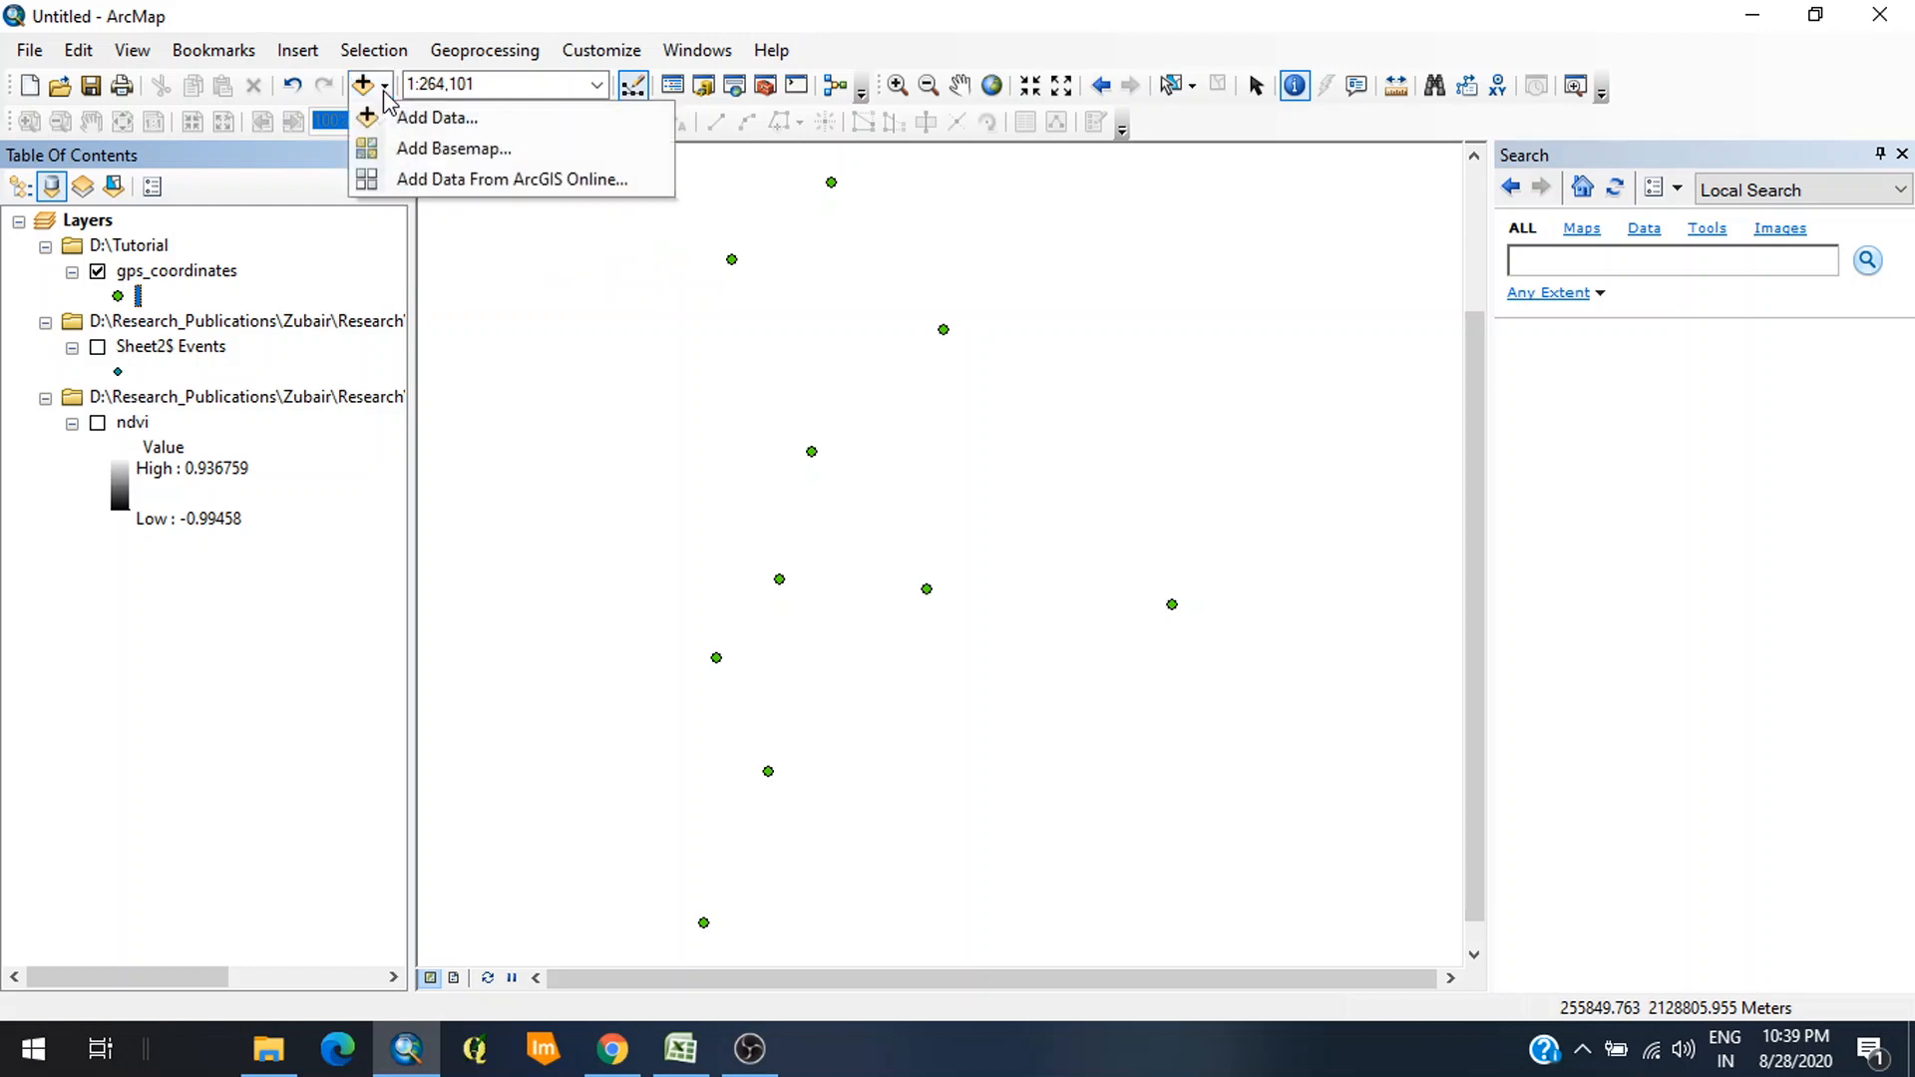
left_click(436, 150)
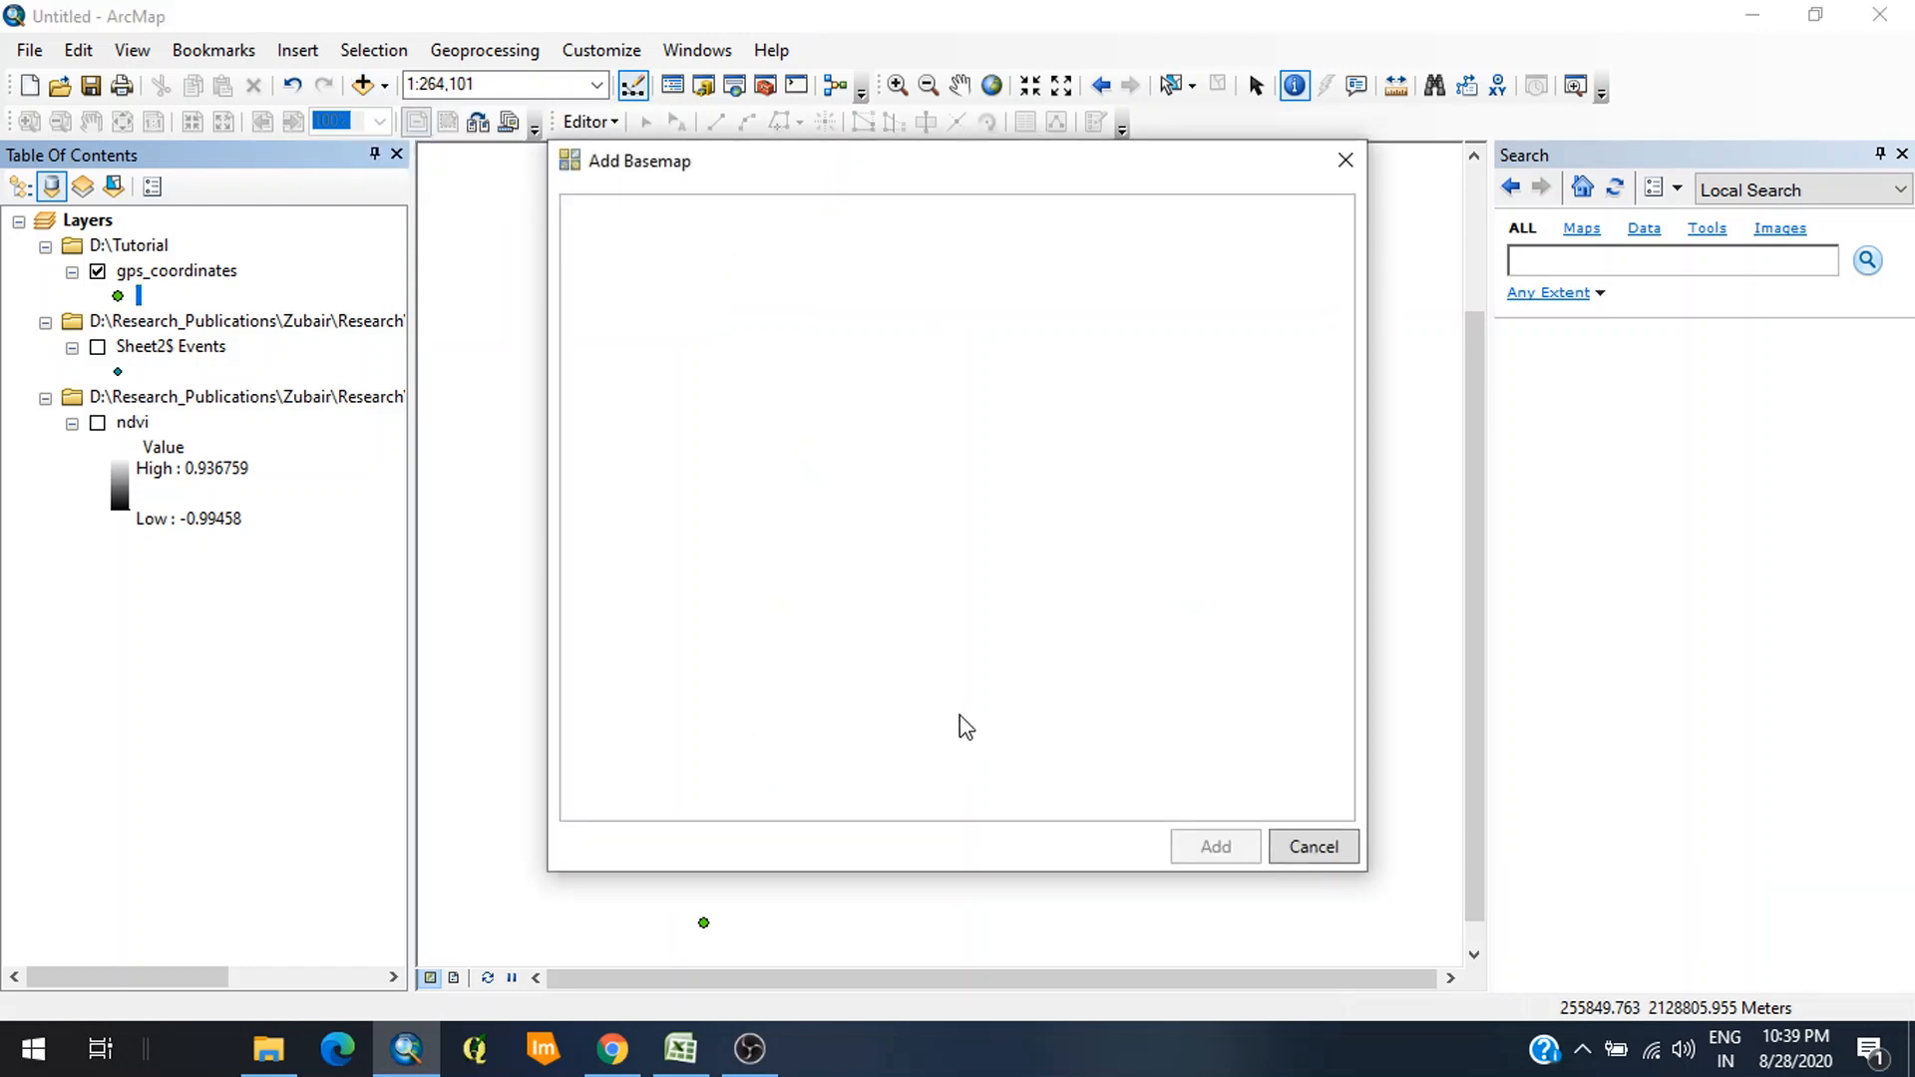
left_click(892, 543)
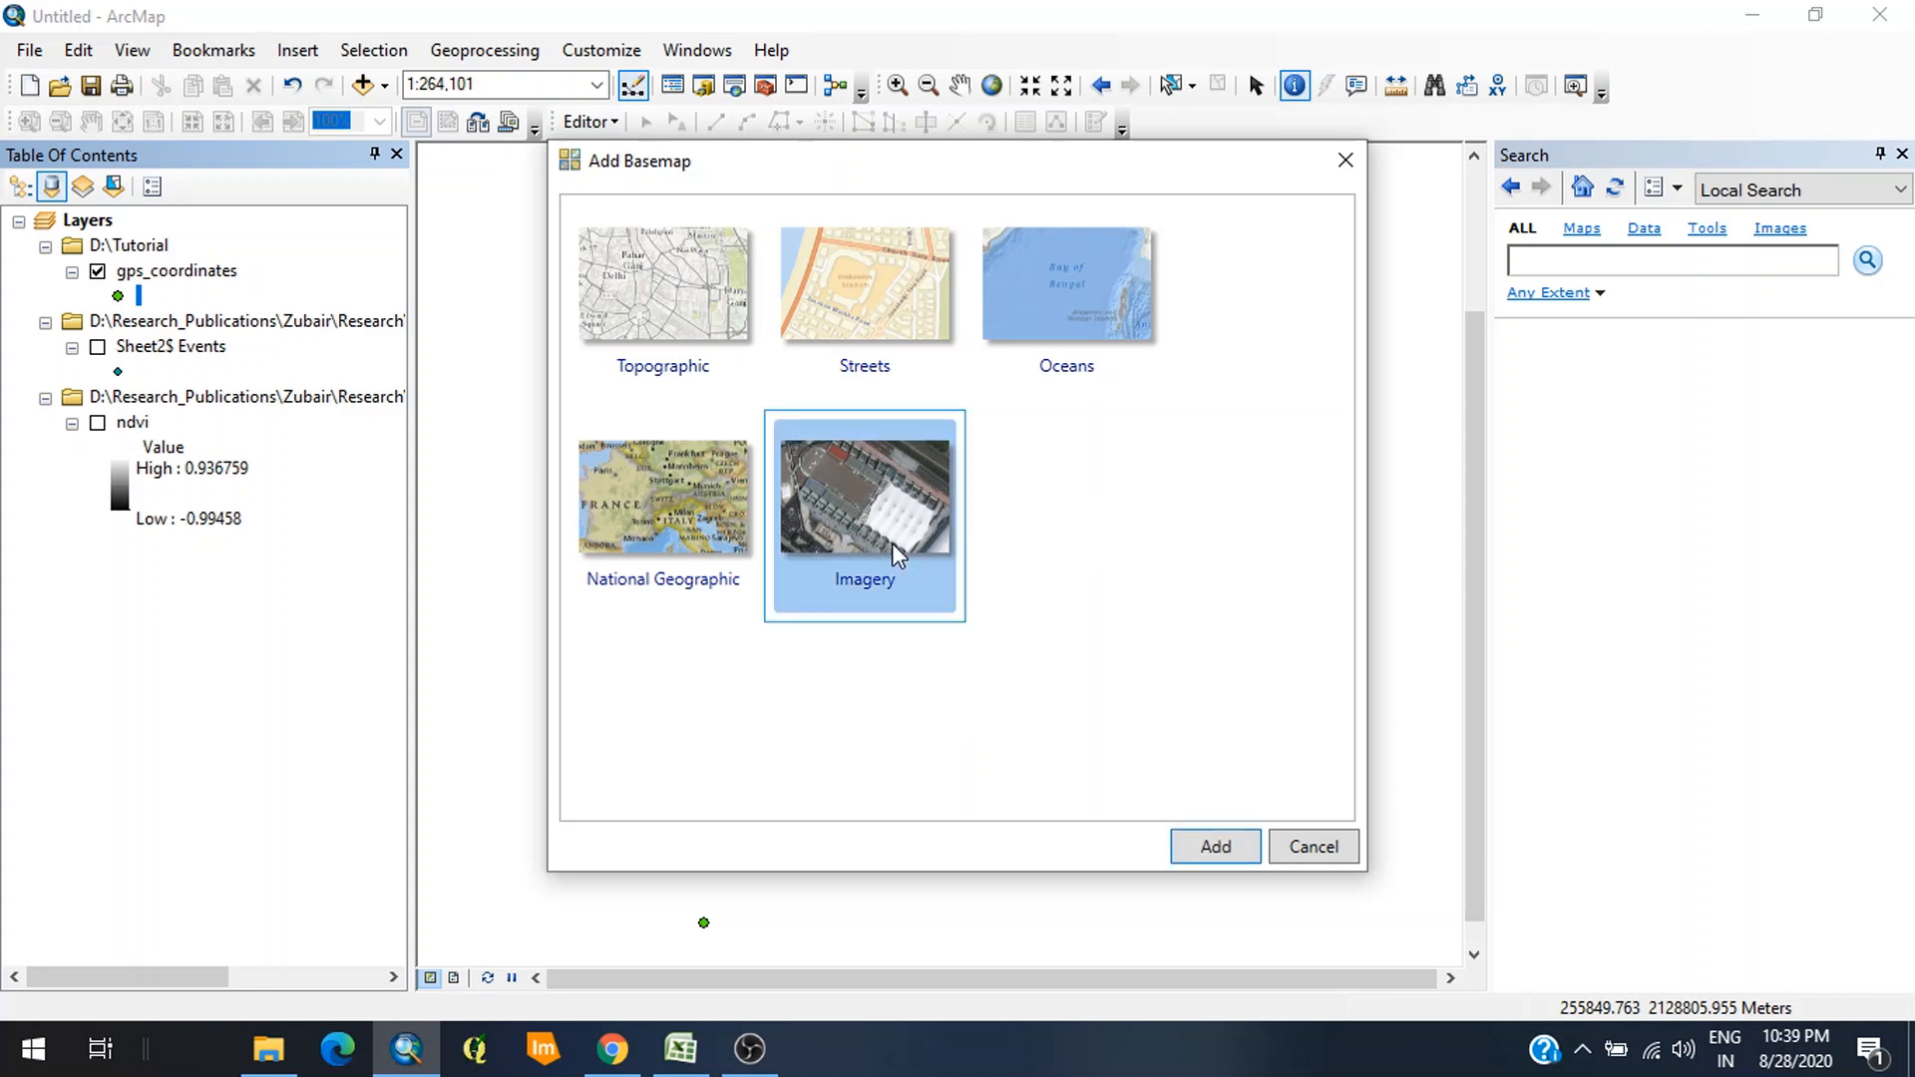
left_click(1241, 856)
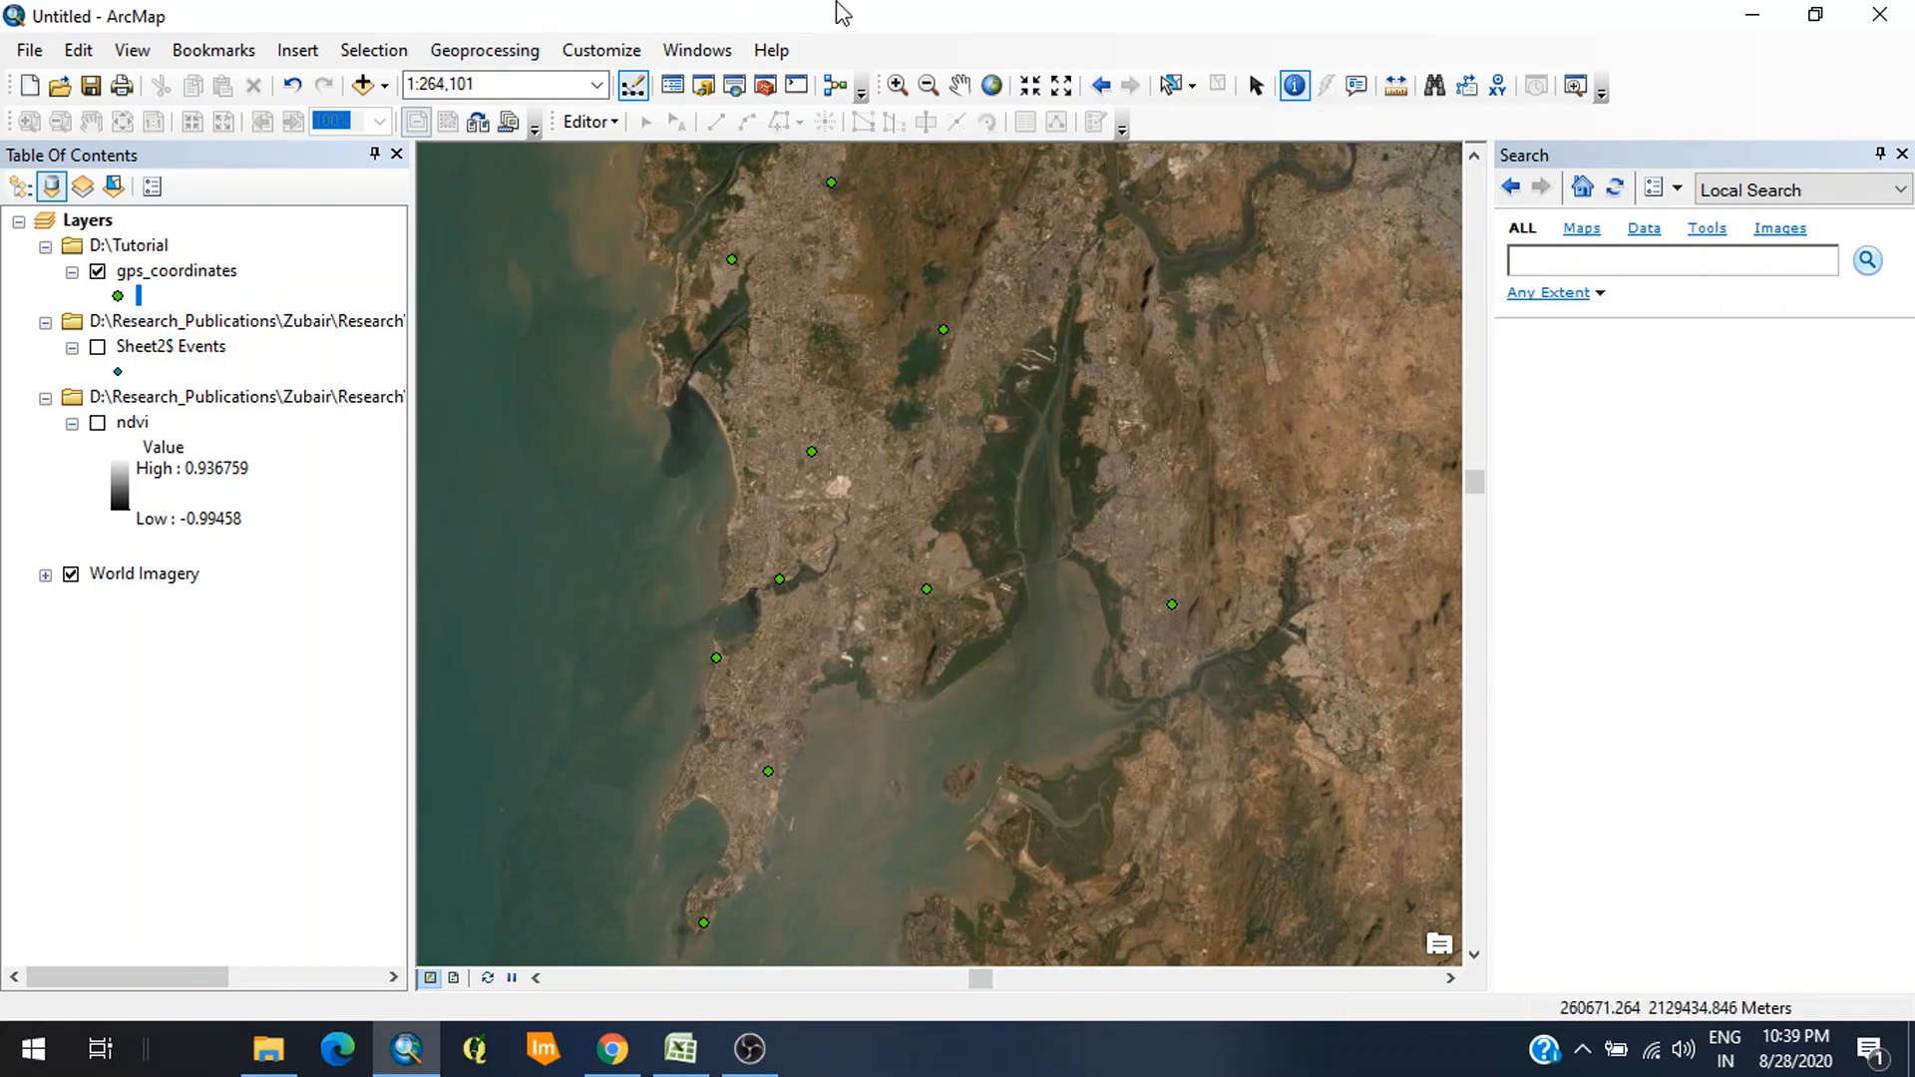
Step: Inspect the sampling point beside the lake on the imagery, and return to the full extent of the gps_coordinates layer
left_click(897, 84)
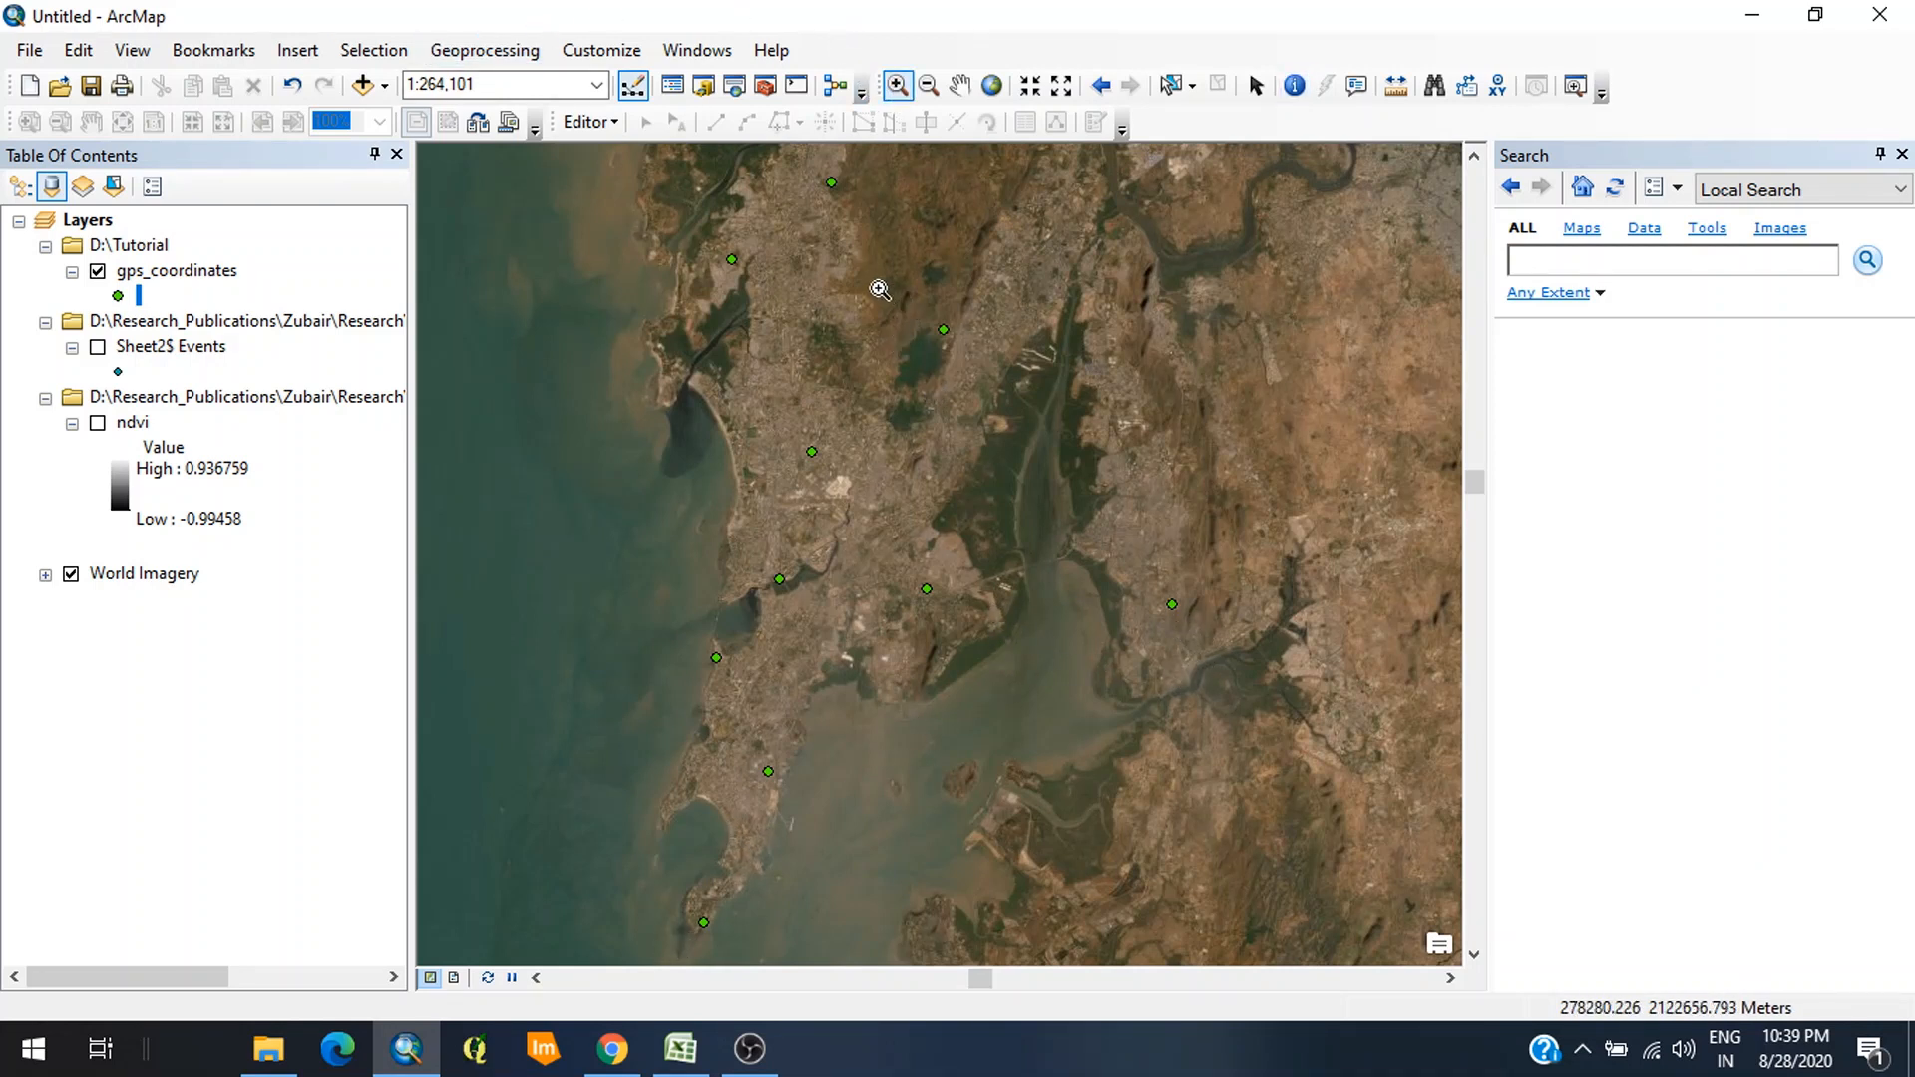
left_click_drag(883, 269, 1007, 400)
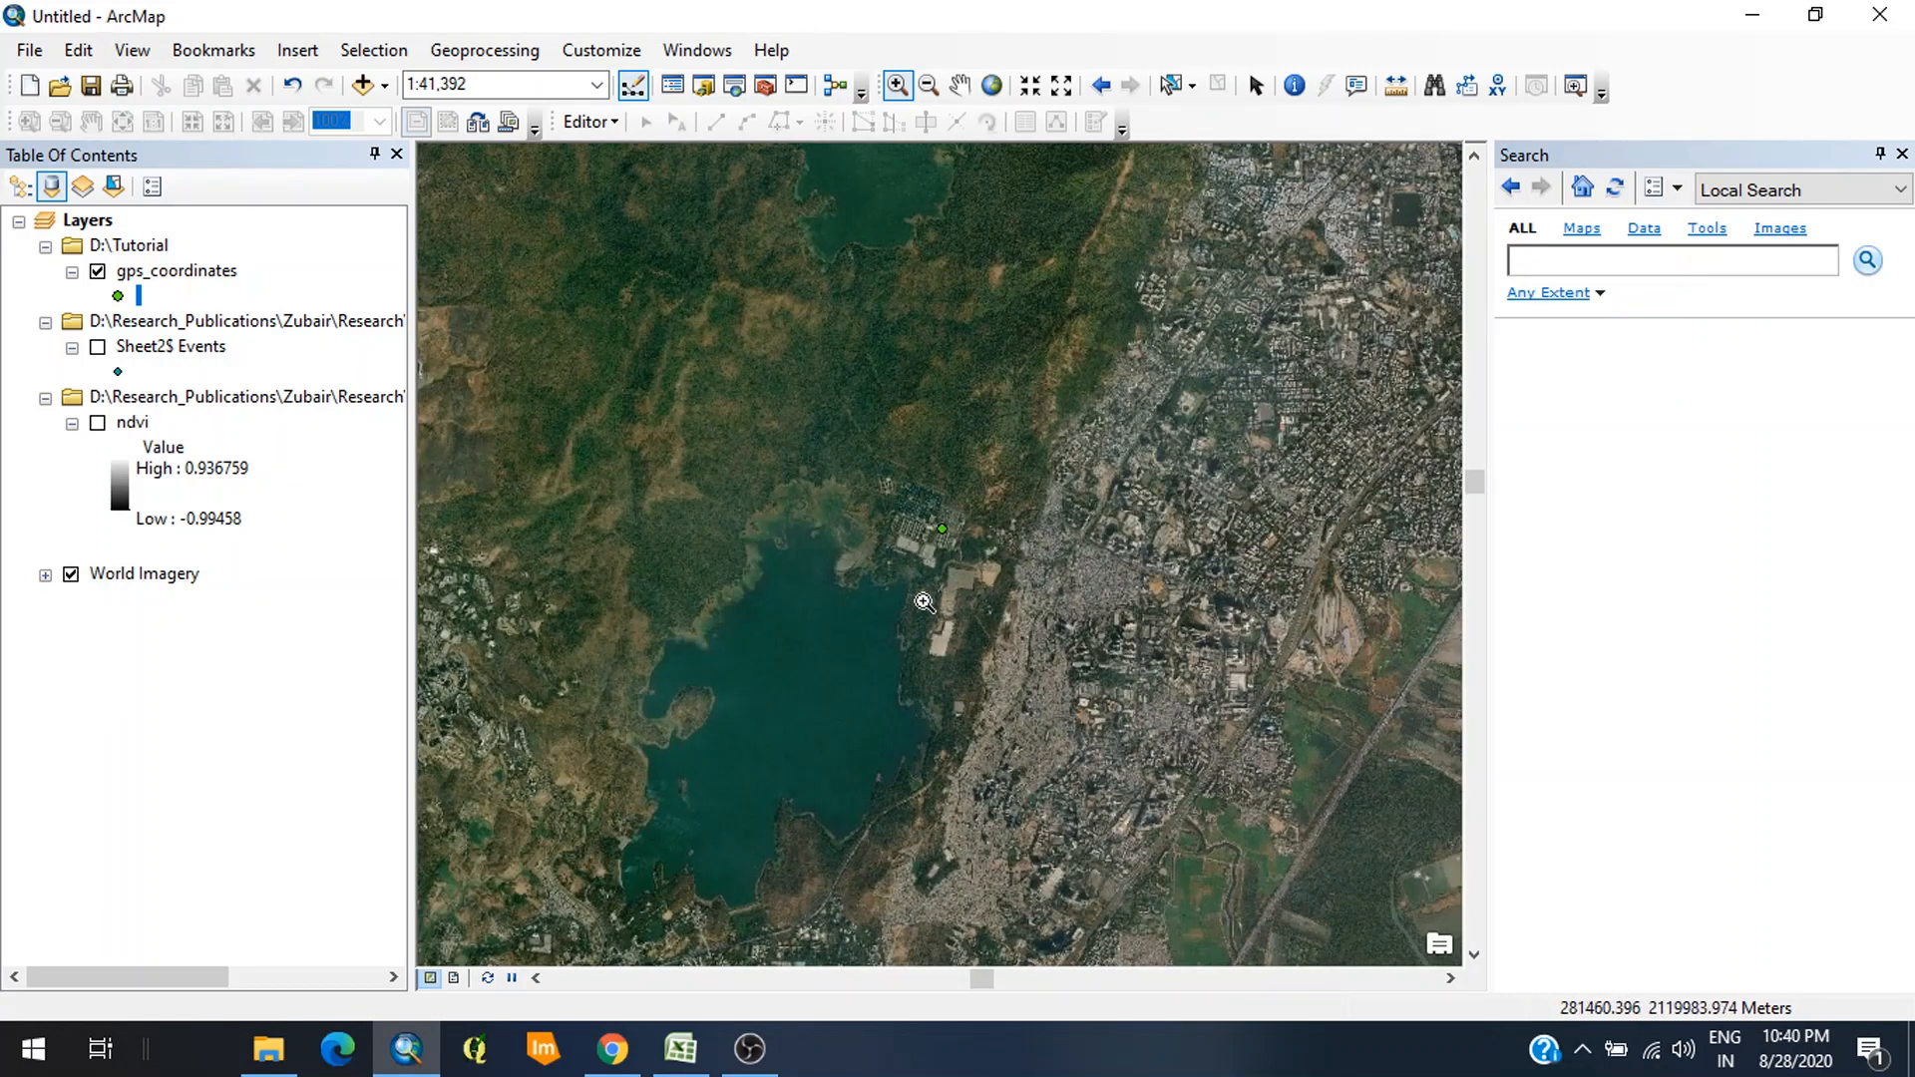
right_click(152, 273)
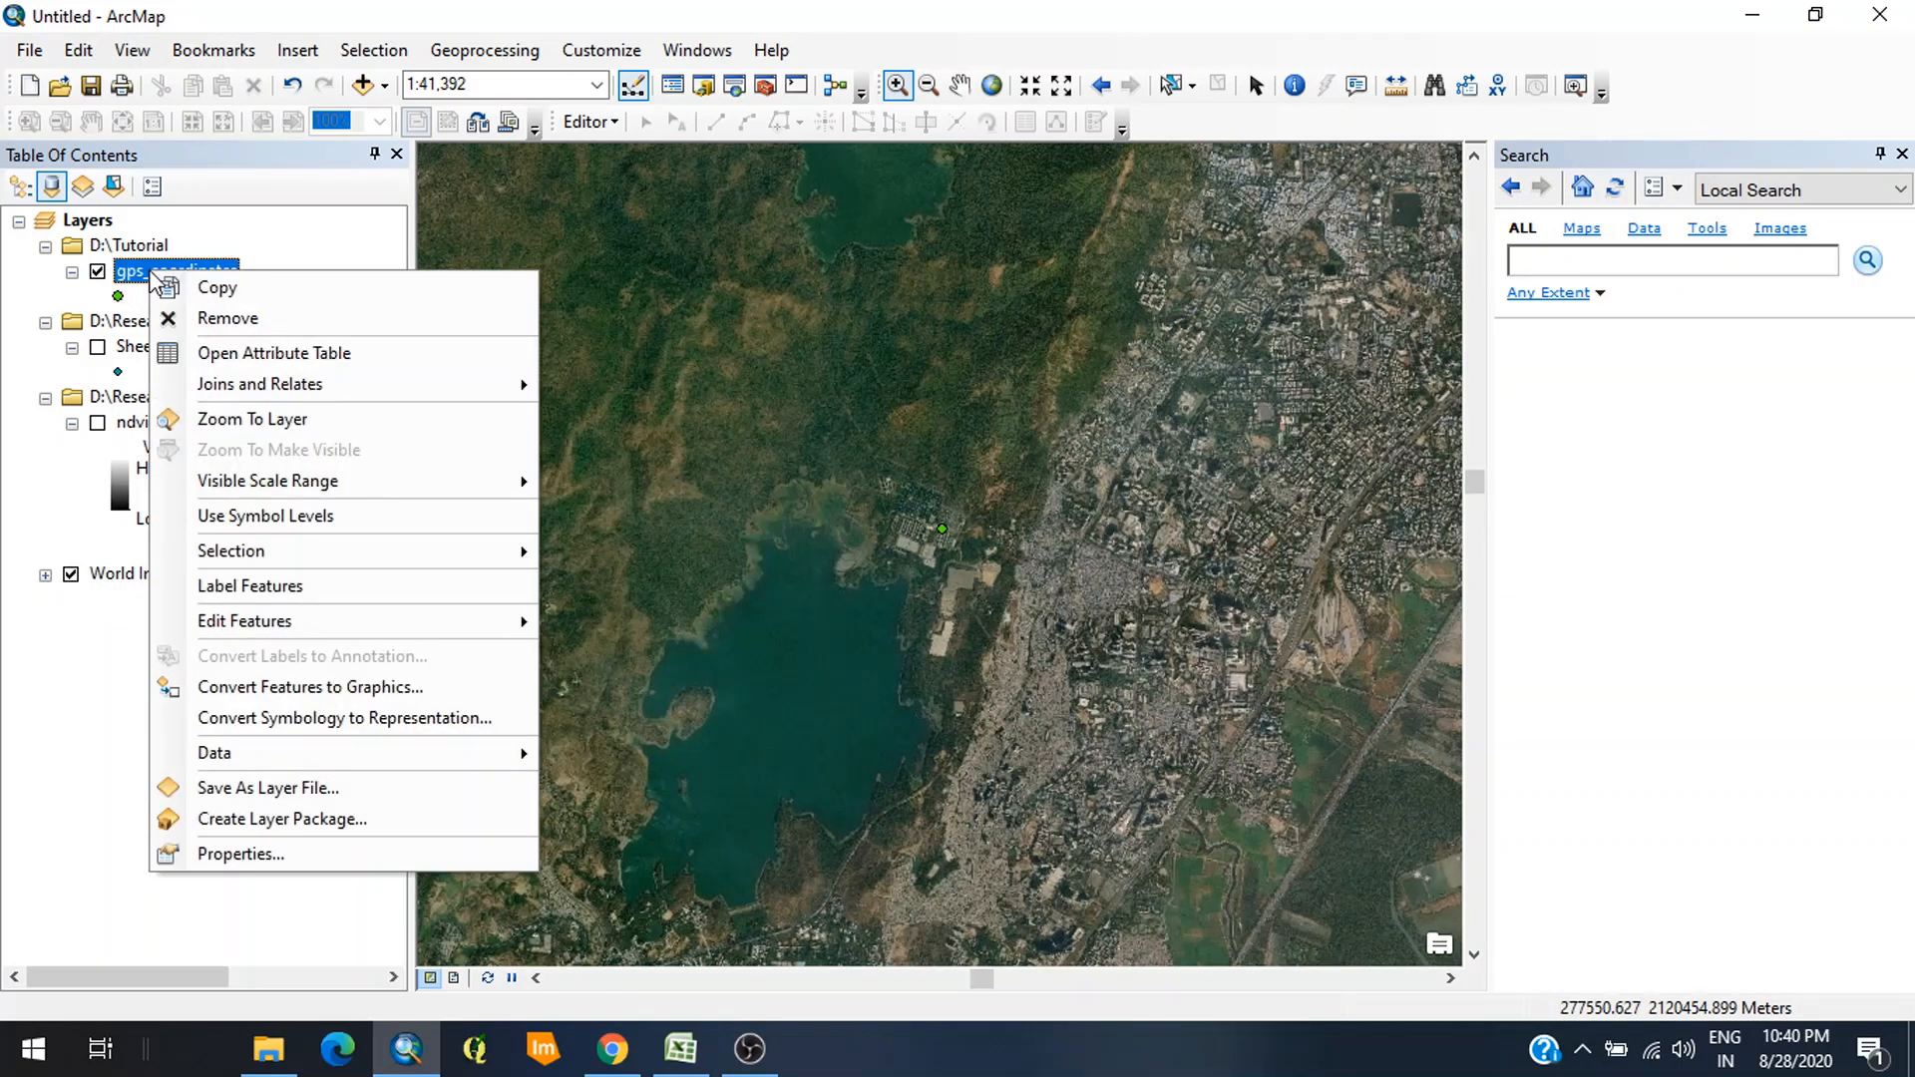
left_click(290, 419)
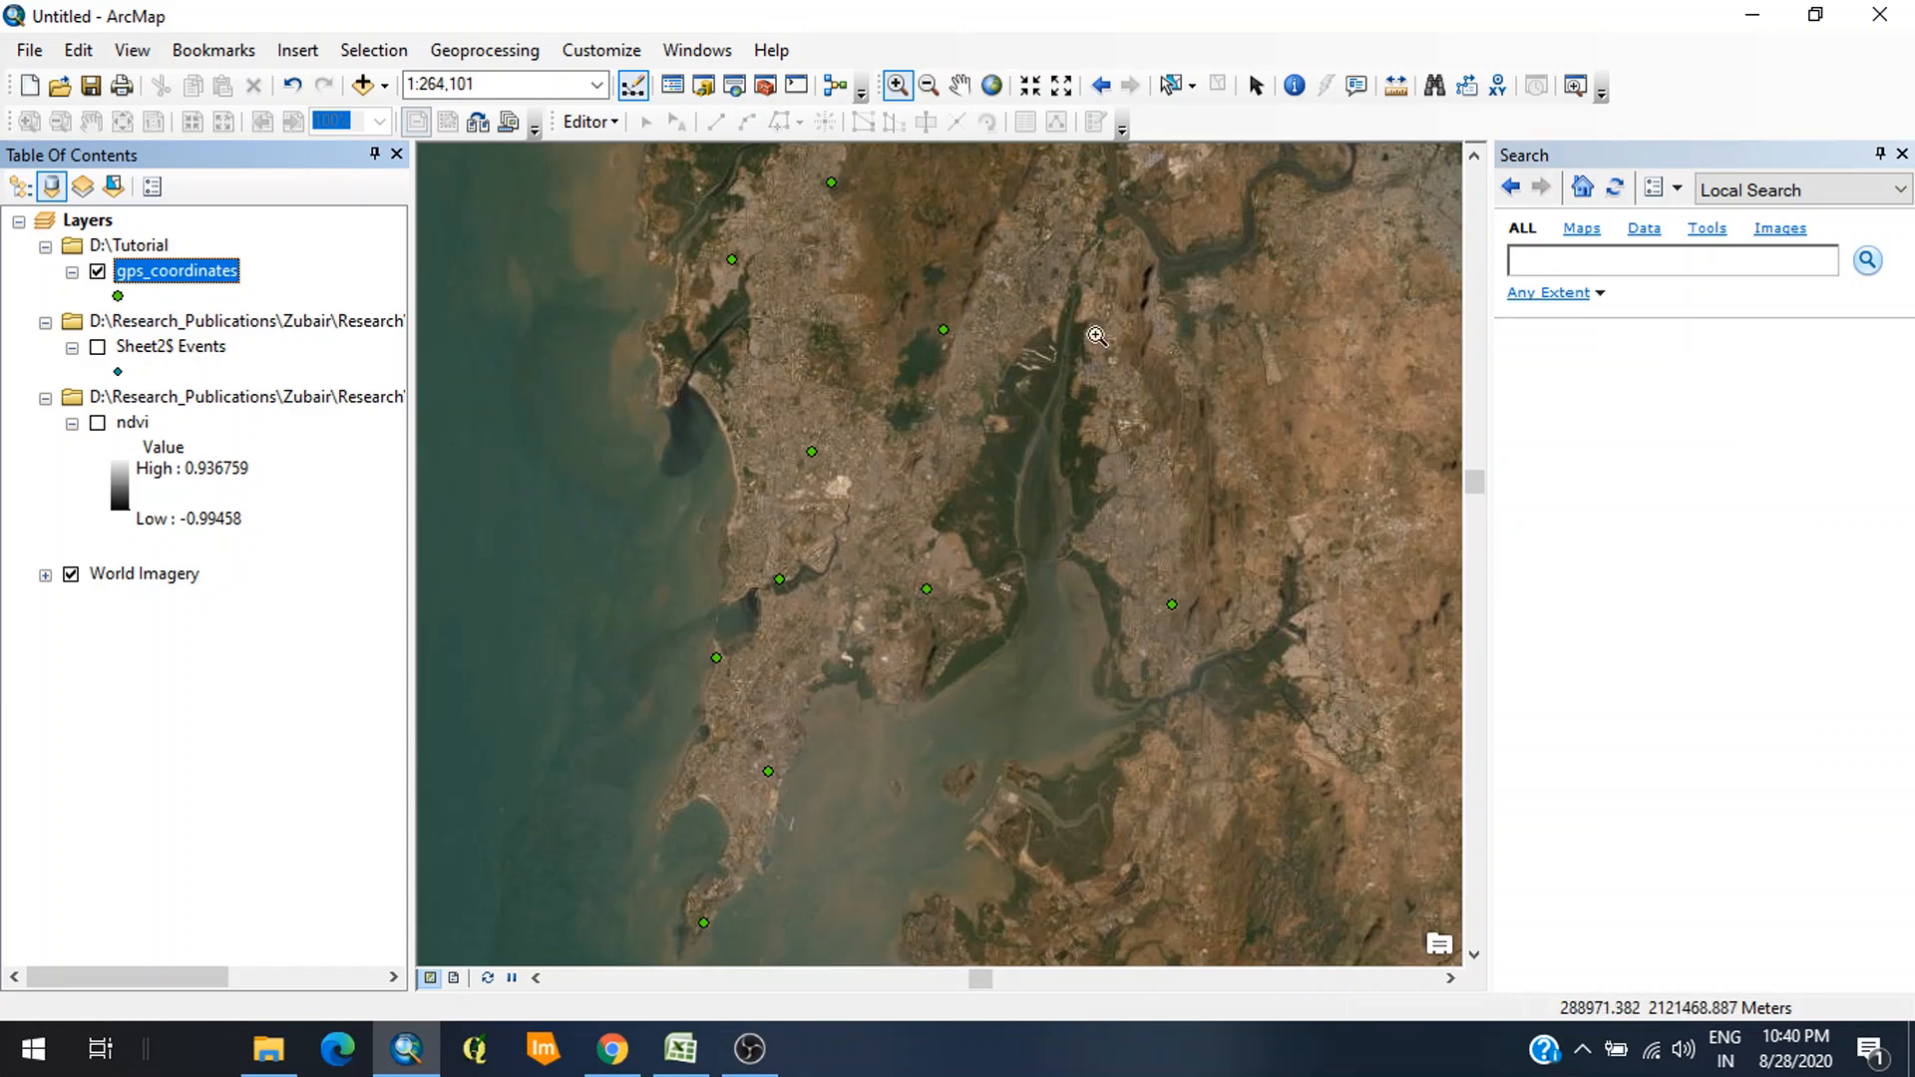
Step: Hide the World Imagery basemap and display the ndvi raster beneath the sampling points
left_click(71, 575)
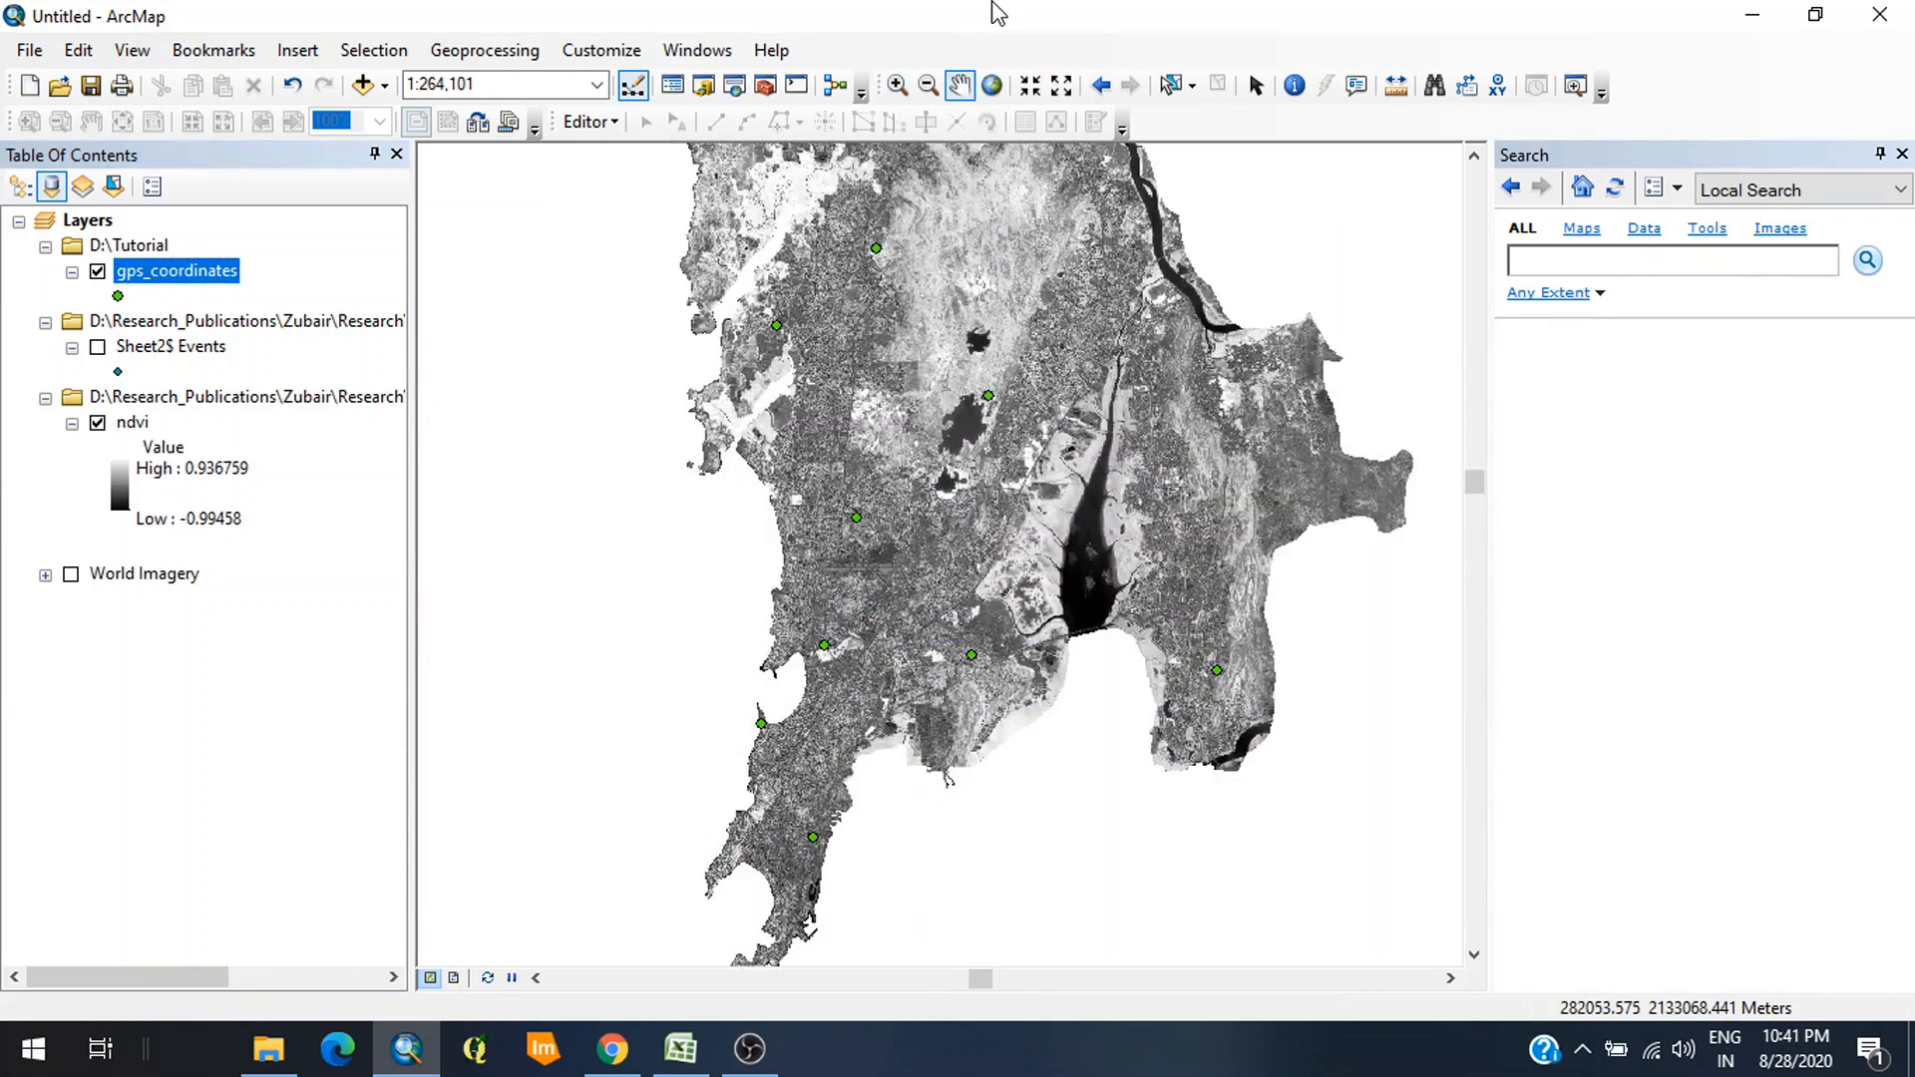
left_click(962, 85)
left_click_drag(1084, 301, 1083, 485)
left_click_drag(938, 399, 967, 365)
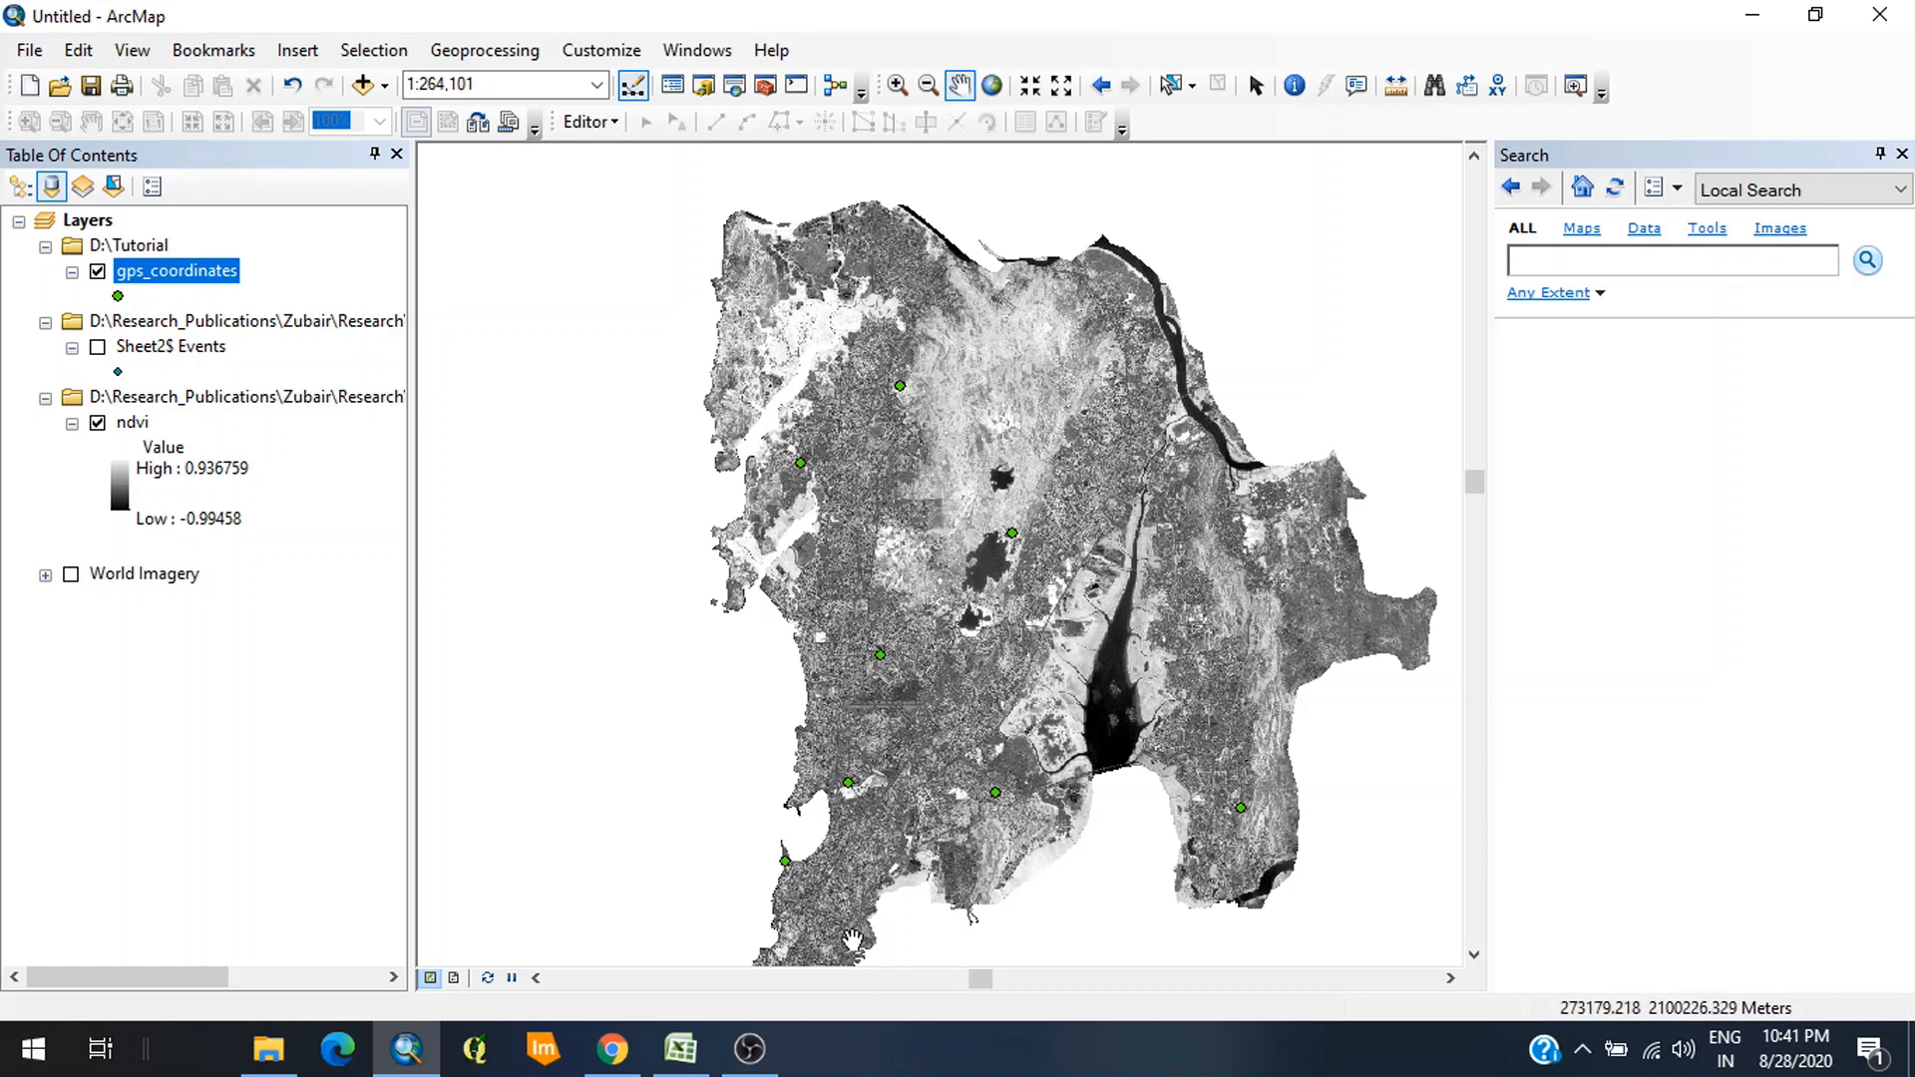
Step: Identify the ndvi pixel value at the northernmost sampling point
left_click(896, 85)
left_click(877, 363)
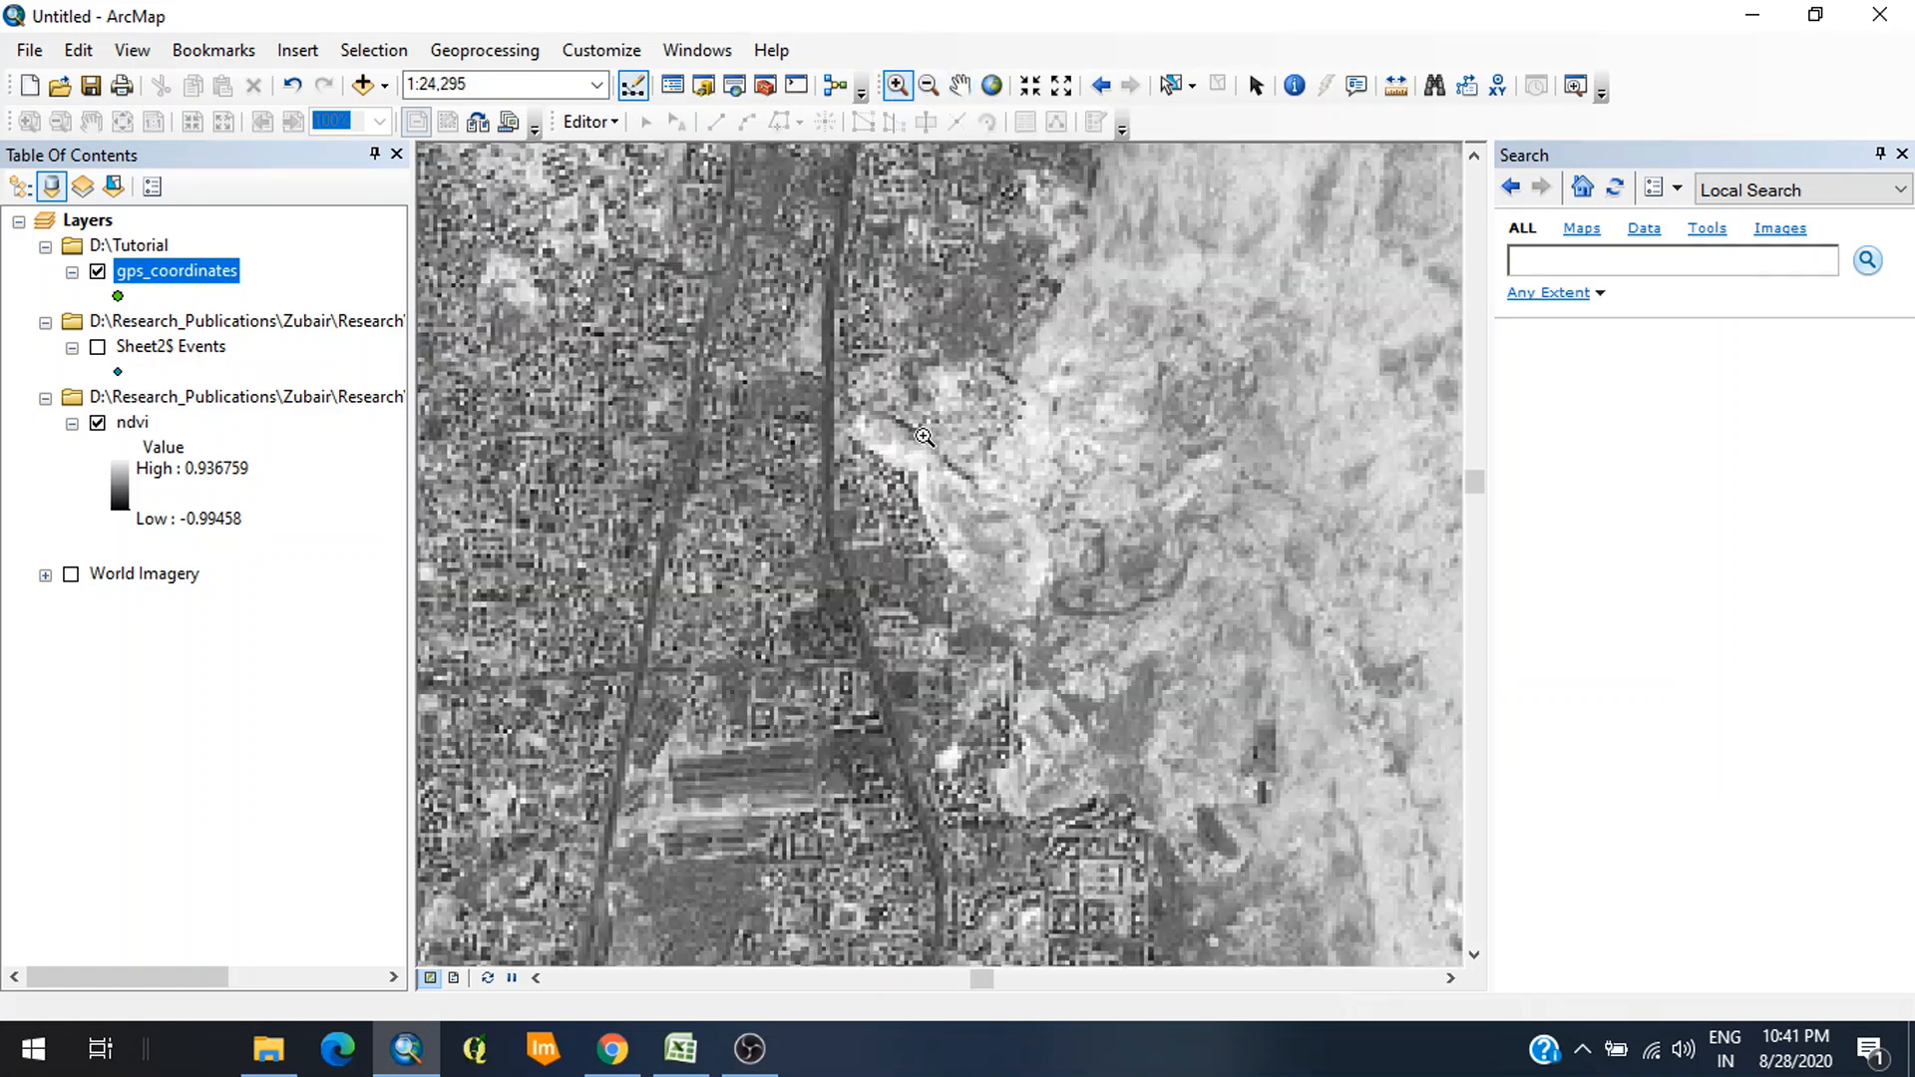
left_click(987, 445)
left_click(897, 653)
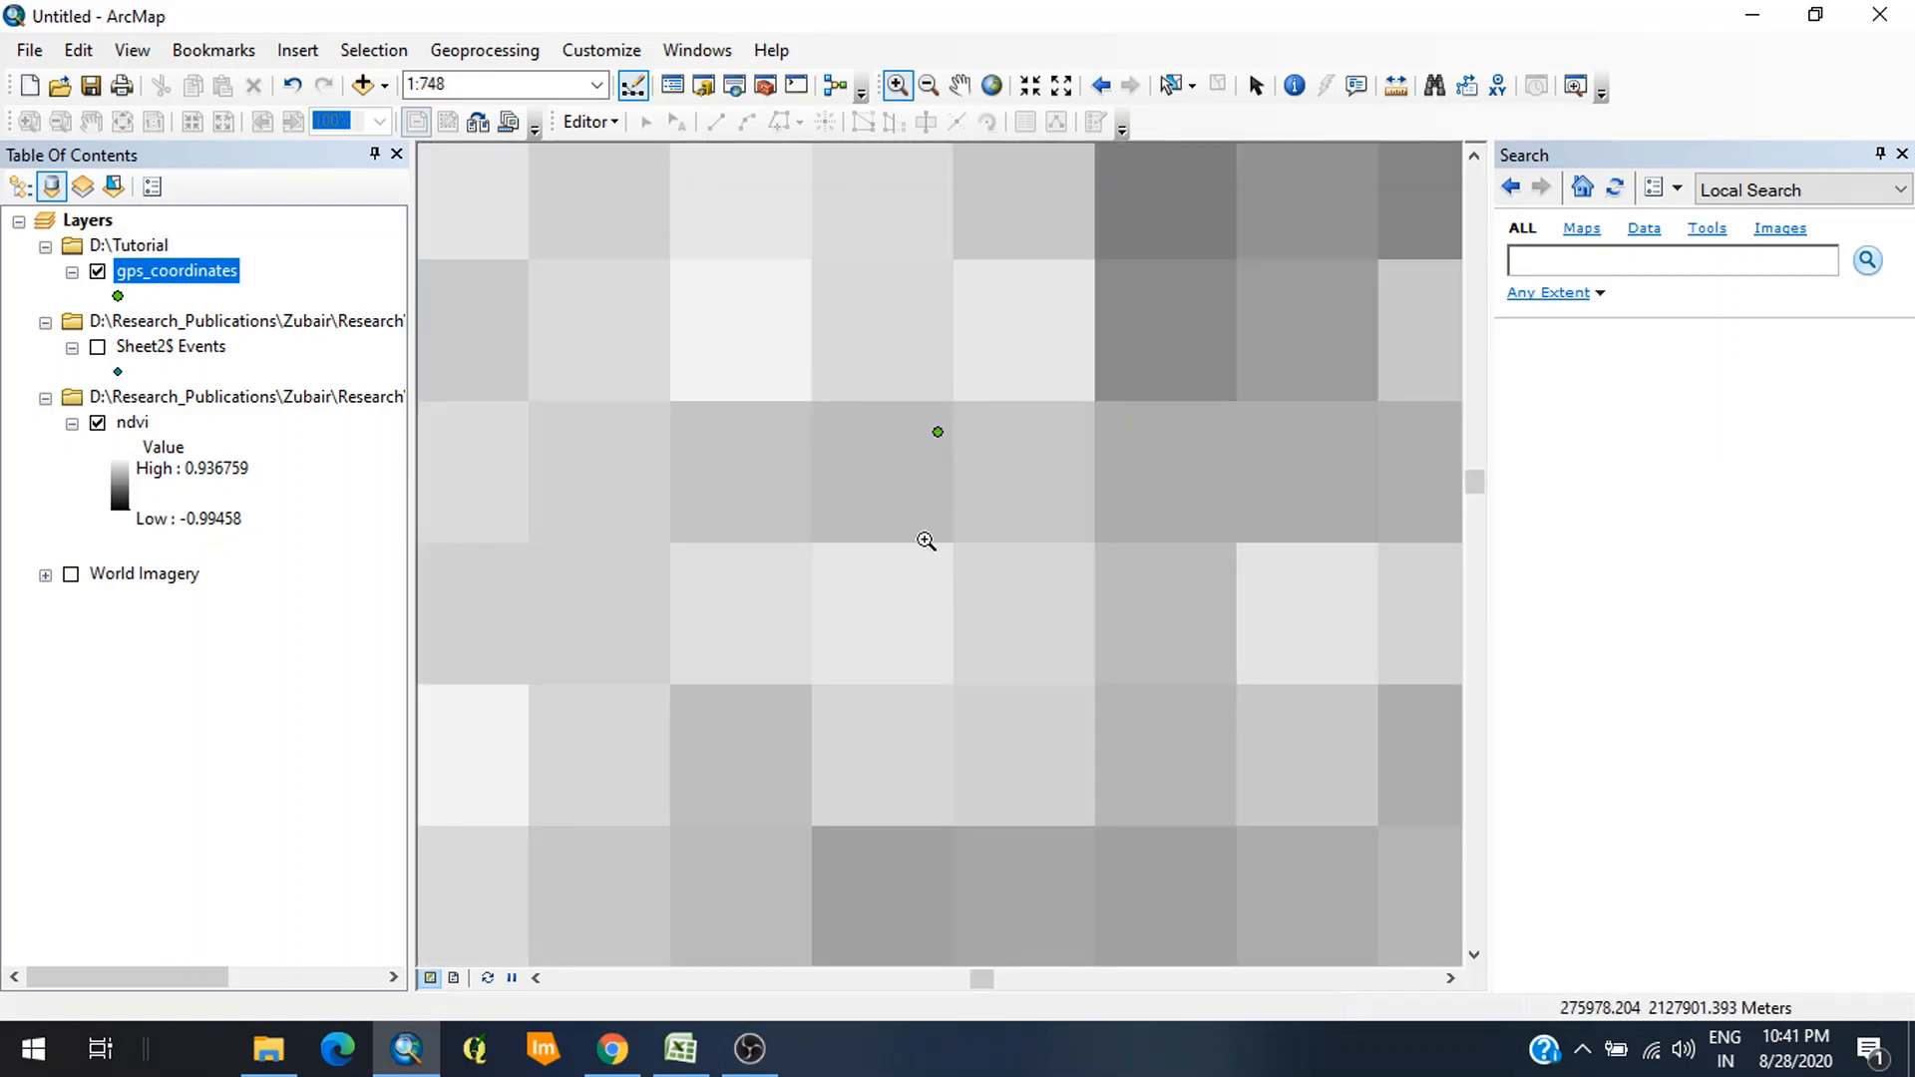
left_click(1292, 85)
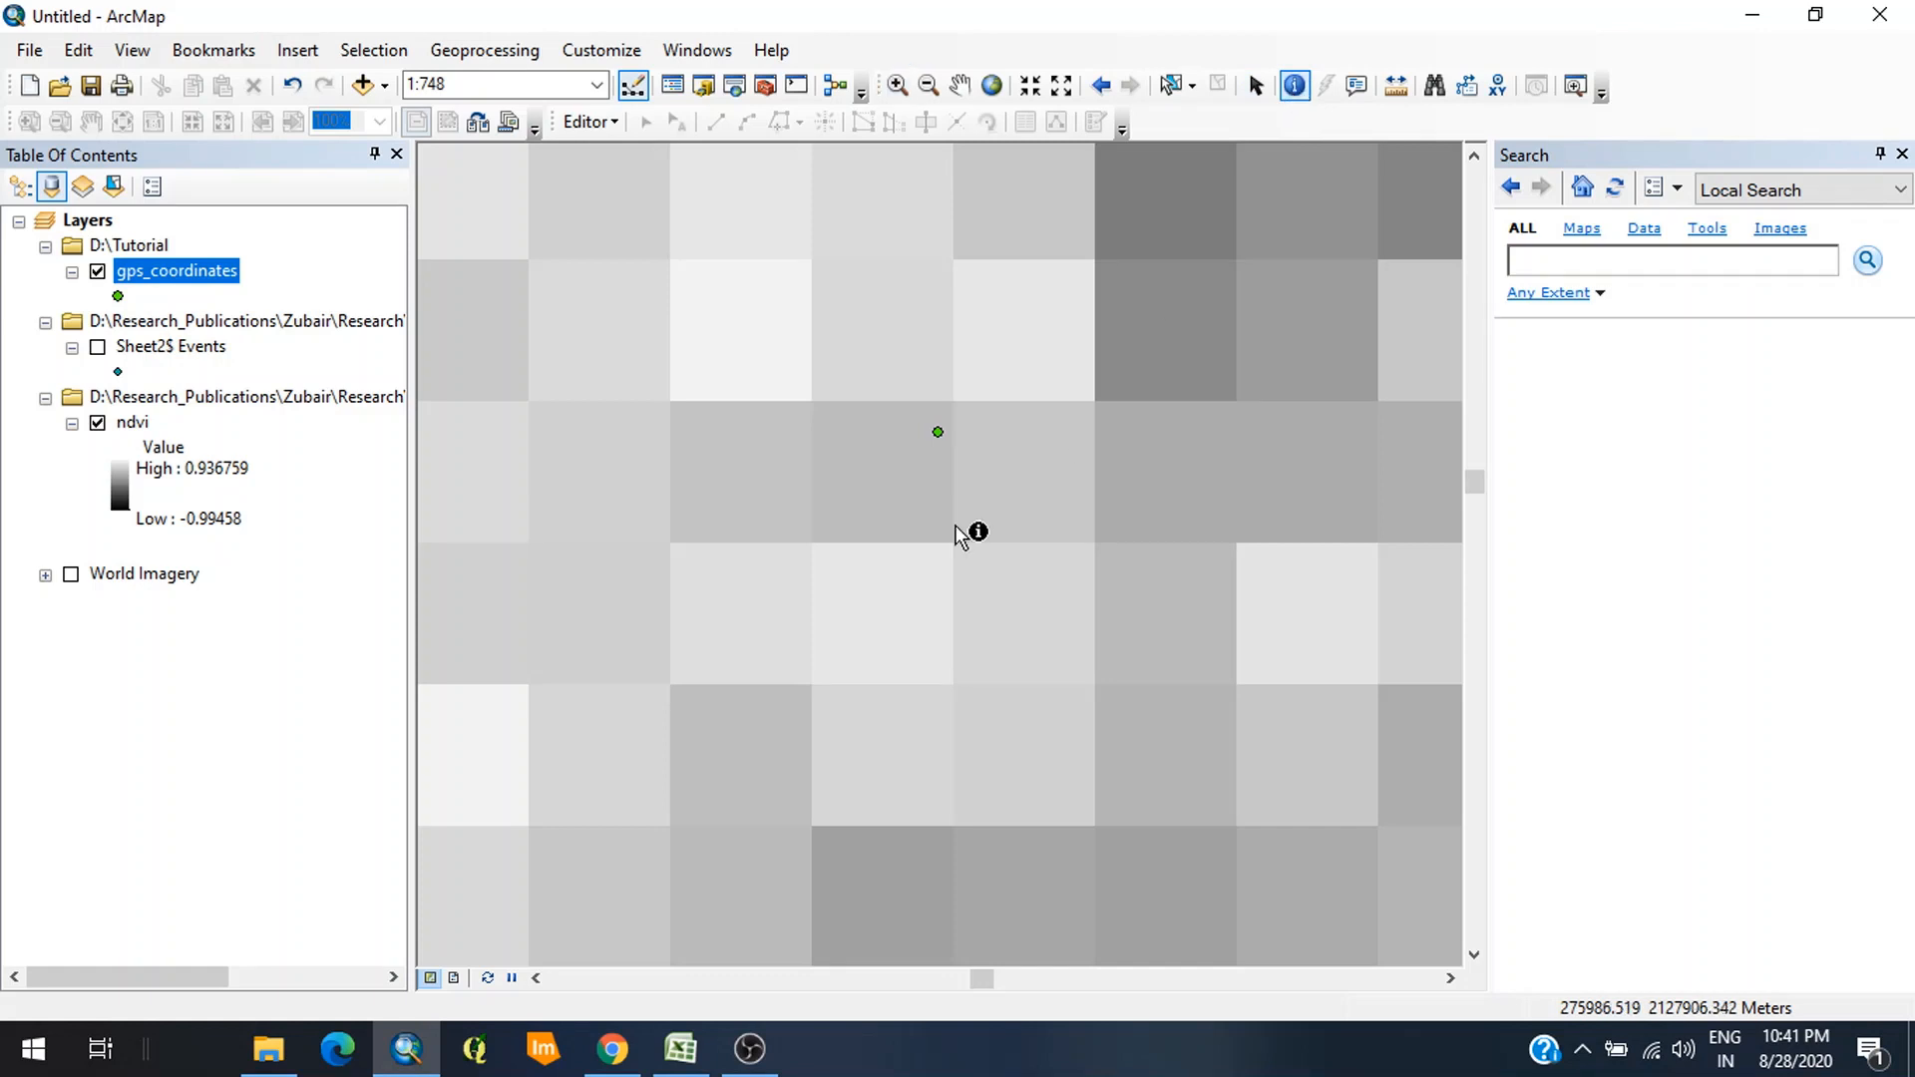
left_click(900, 487)
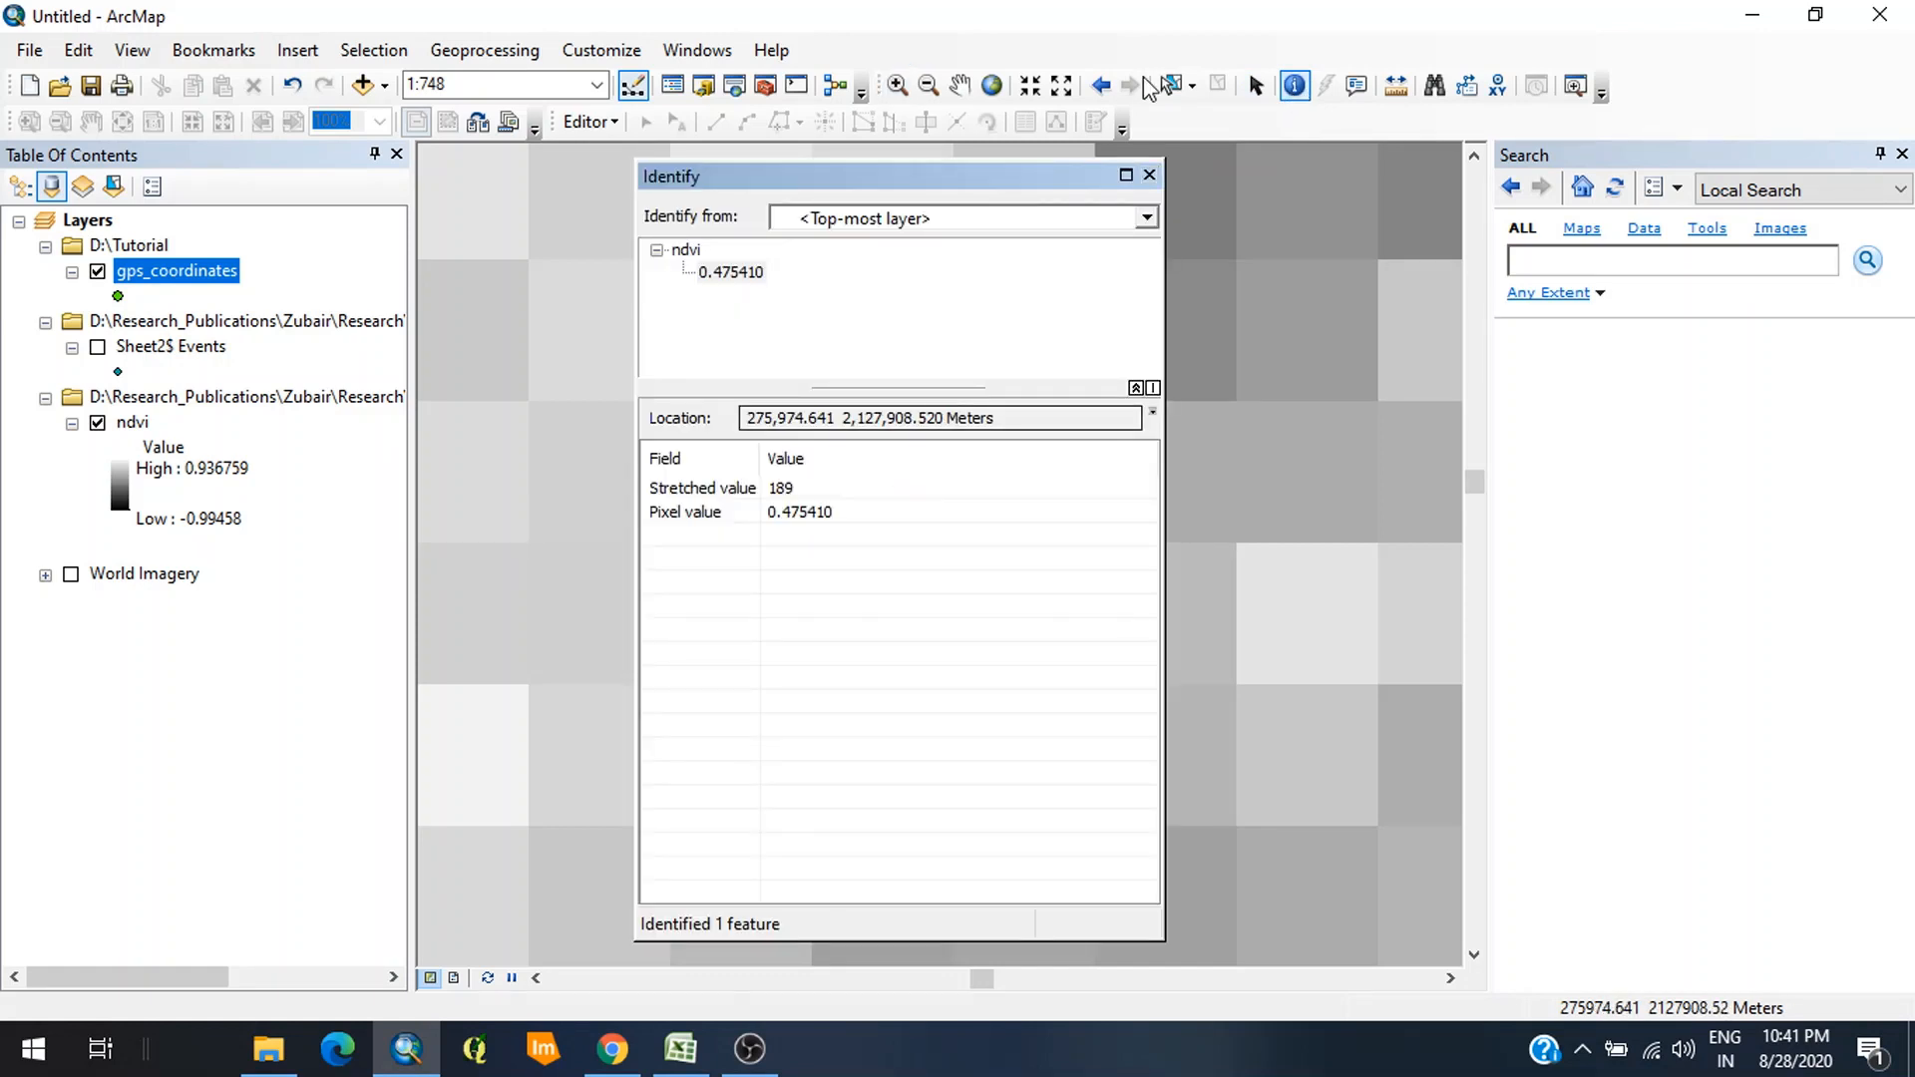
left_click(1149, 176)
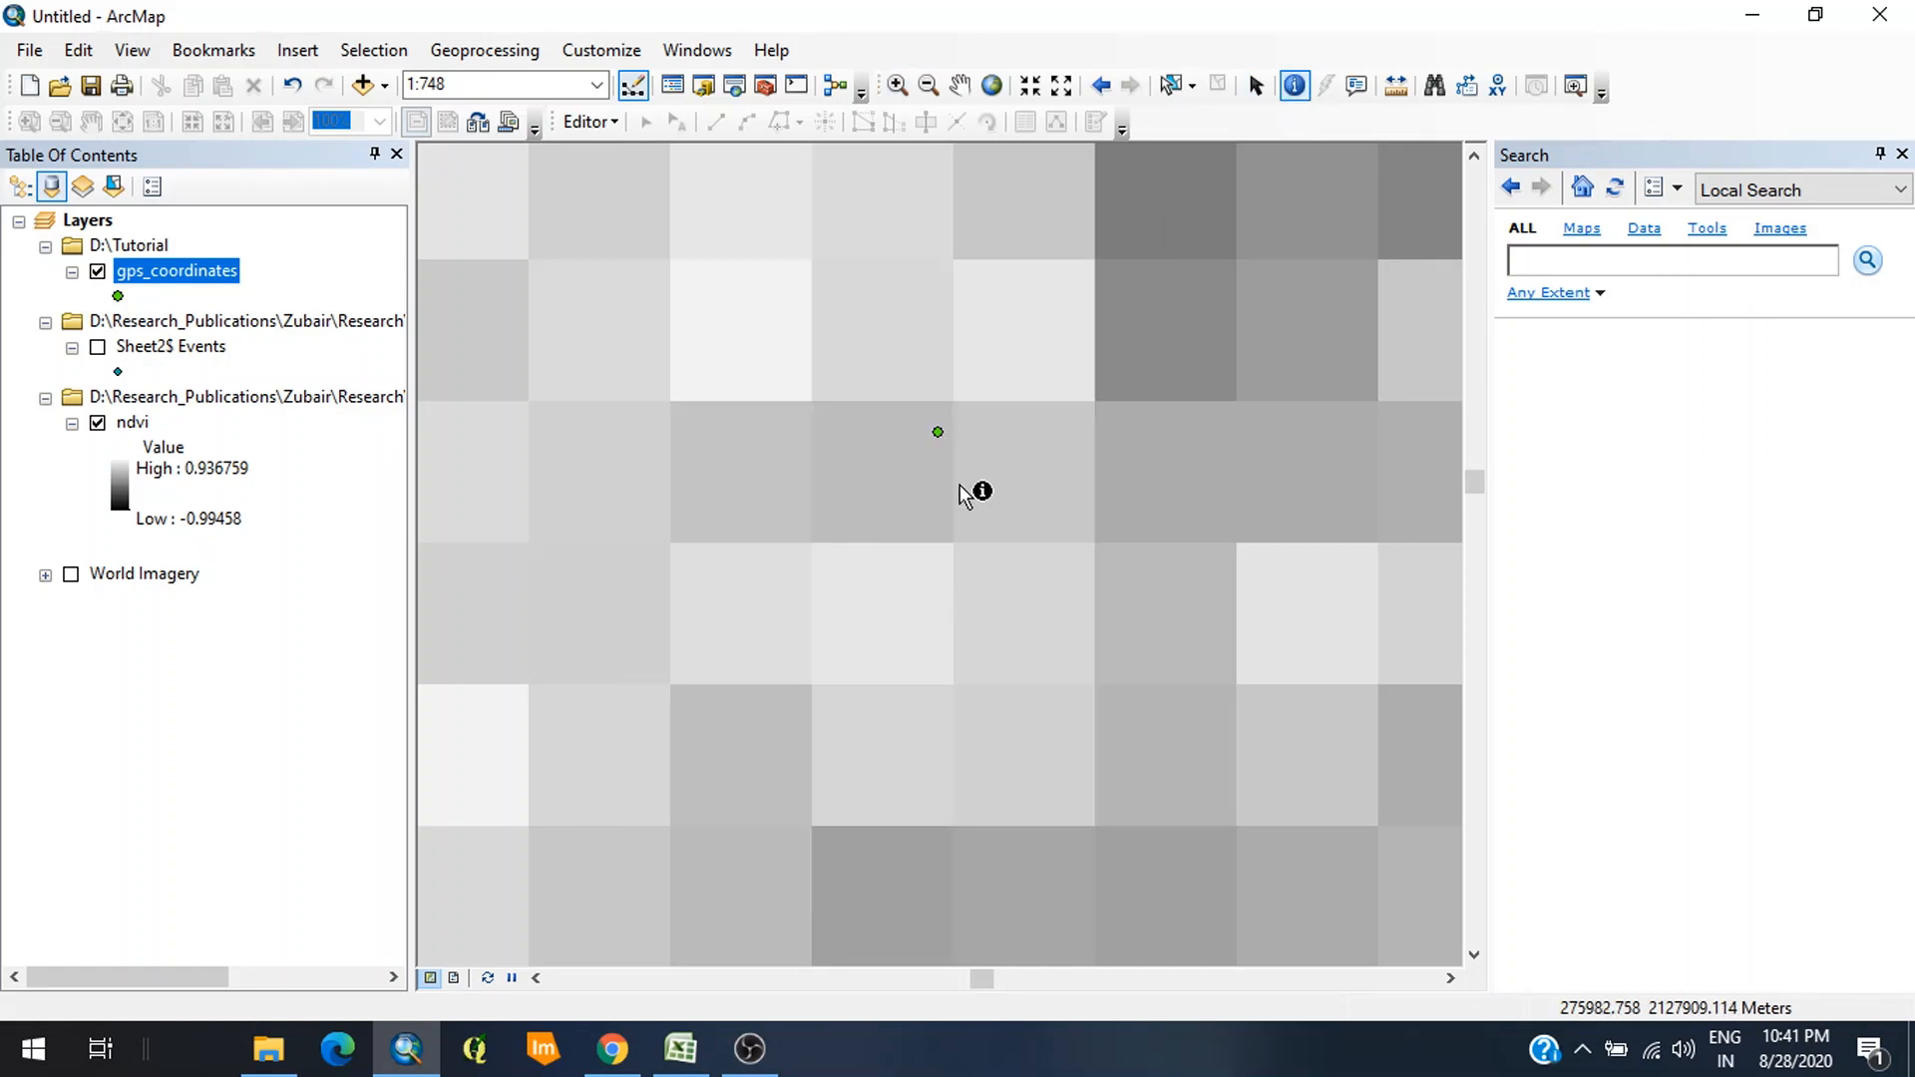
Step: Return to the extent of all sampling points and look over their positions on the ndvi raster
key("comma")
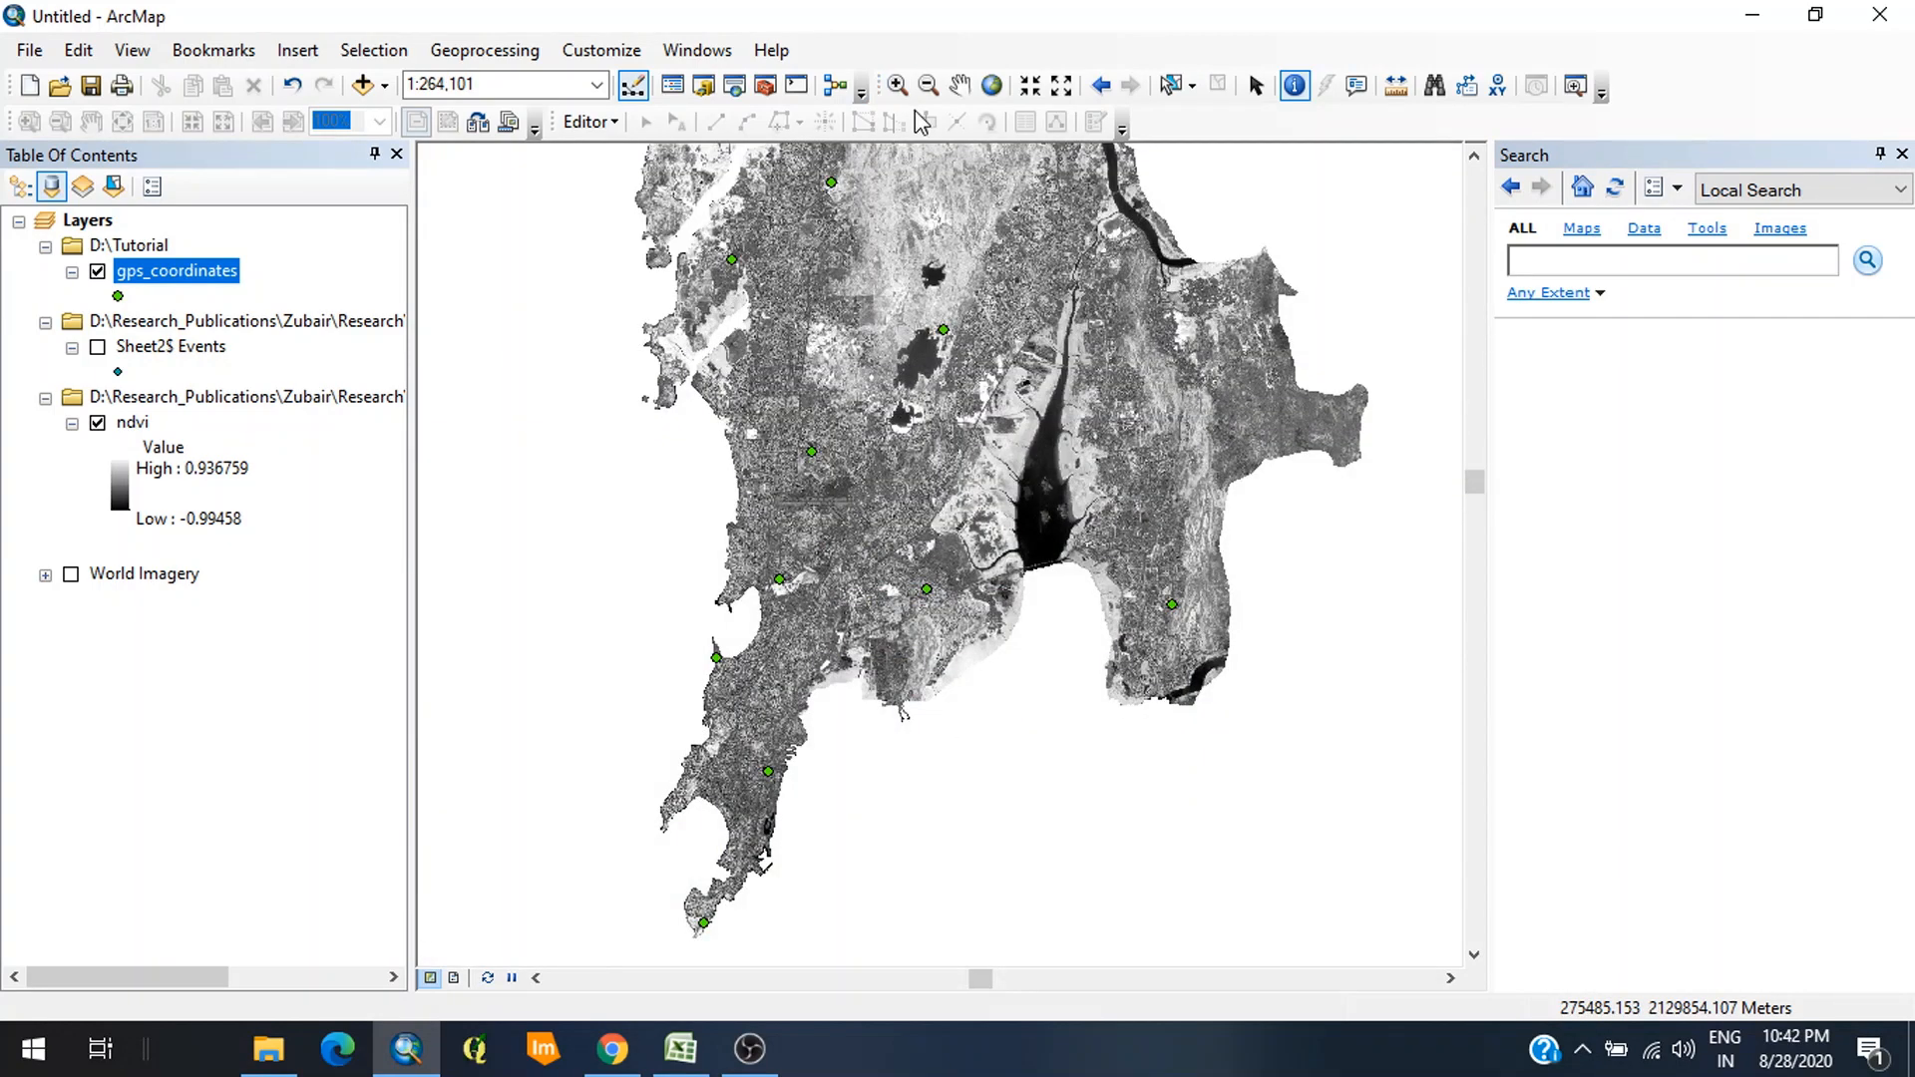
left_click(960, 86)
left_click_drag(998, 159, 973, 446)
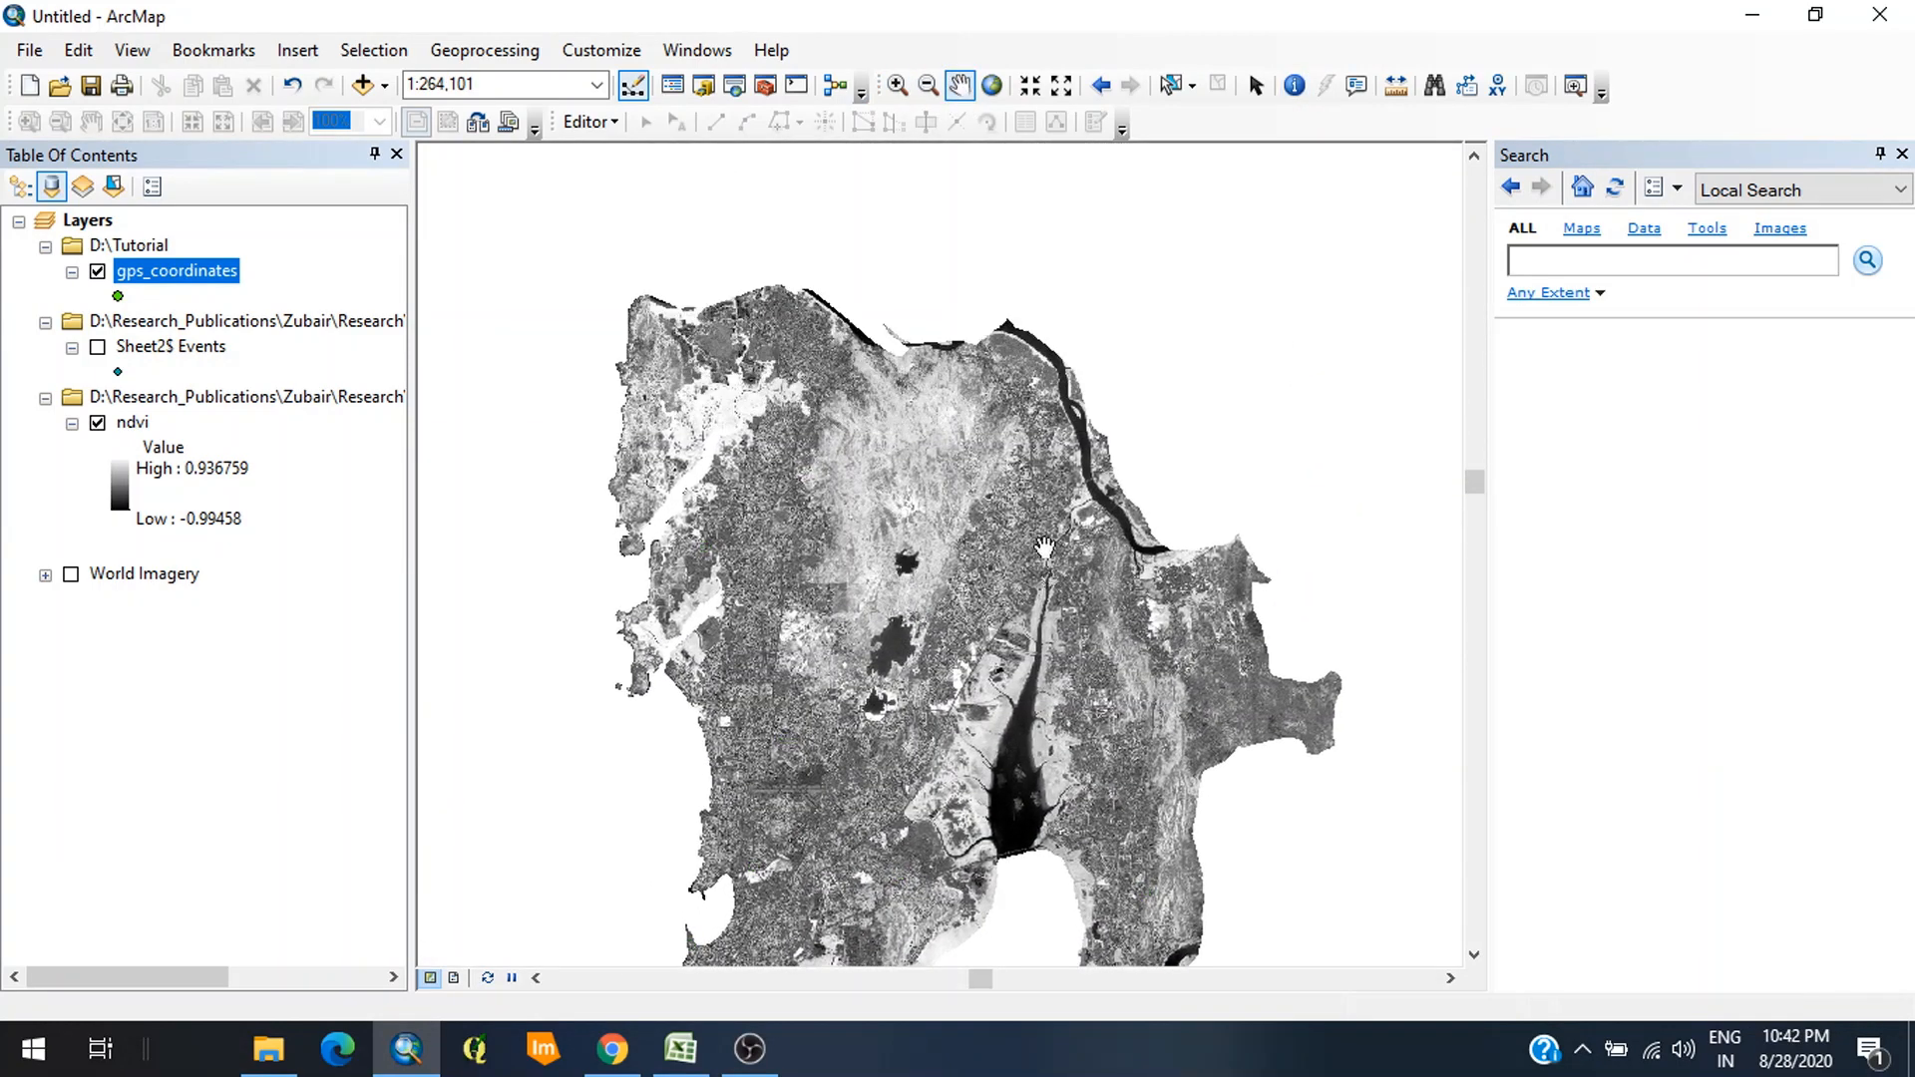
left_click_drag(927, 754, 989, 568)
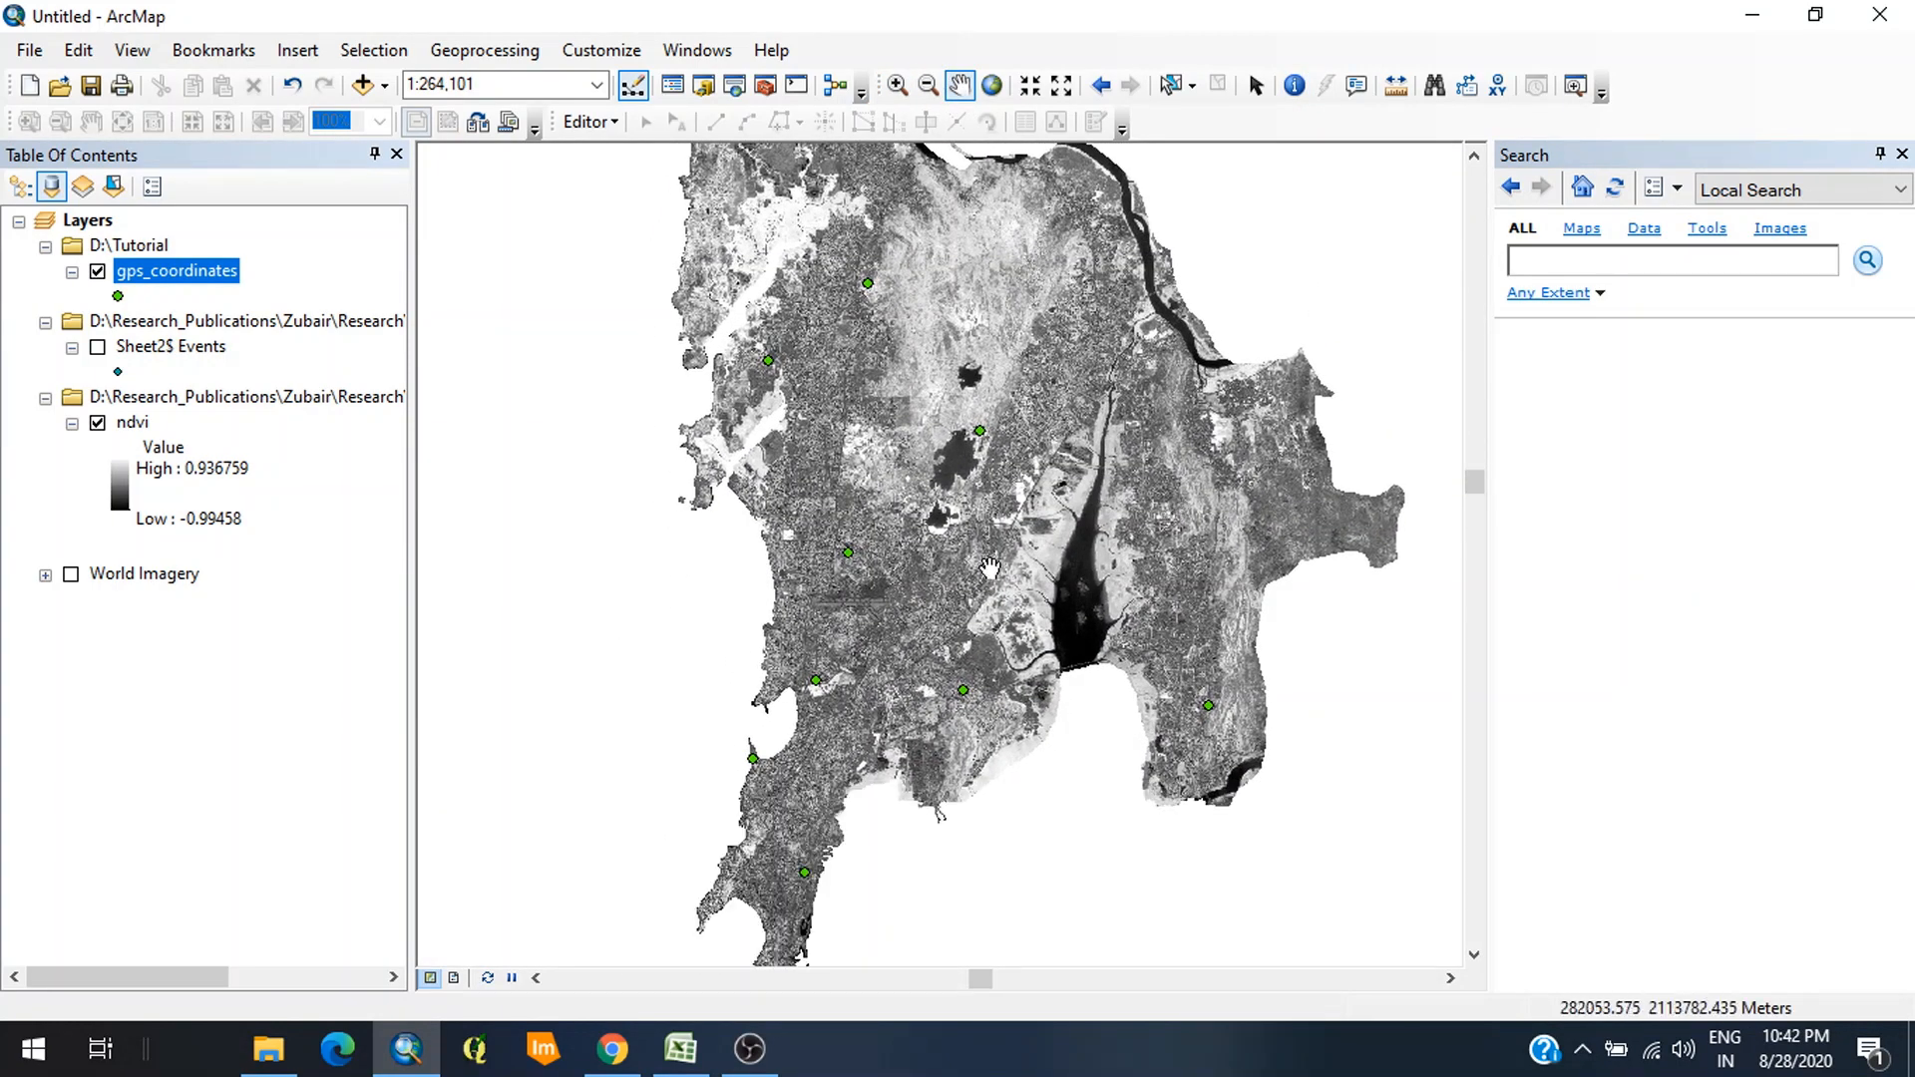